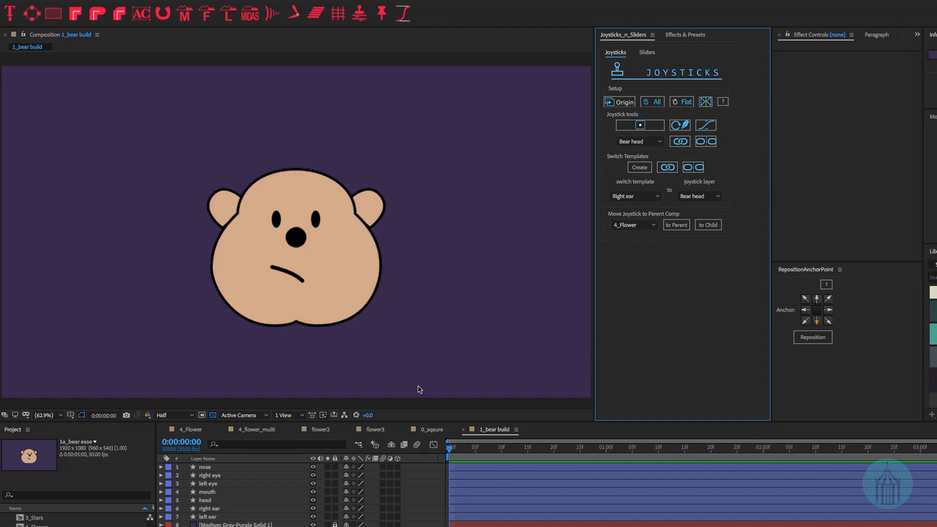
- Make the timeline panel taller and solo the nose, right eye and left eye one at a time
{"action": "left_click_drag", "start_coordinate": [481, 421], "coordinate": [481, 383]}
{"action": "left_click", "coordinate": [293, 428]}
{"action": "left_click", "coordinate": [327, 428]}
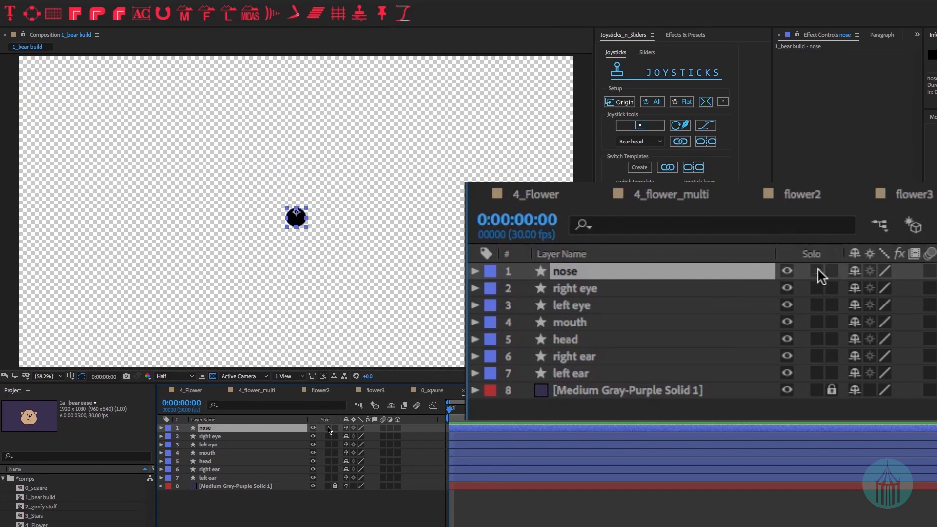
{"action": "left_click", "coordinate": [329, 428]}
{"action": "left_click", "coordinate": [328, 436]}
{"action": "left_click", "coordinate": [329, 436]}
{"action": "left_click", "coordinate": [328, 445]}
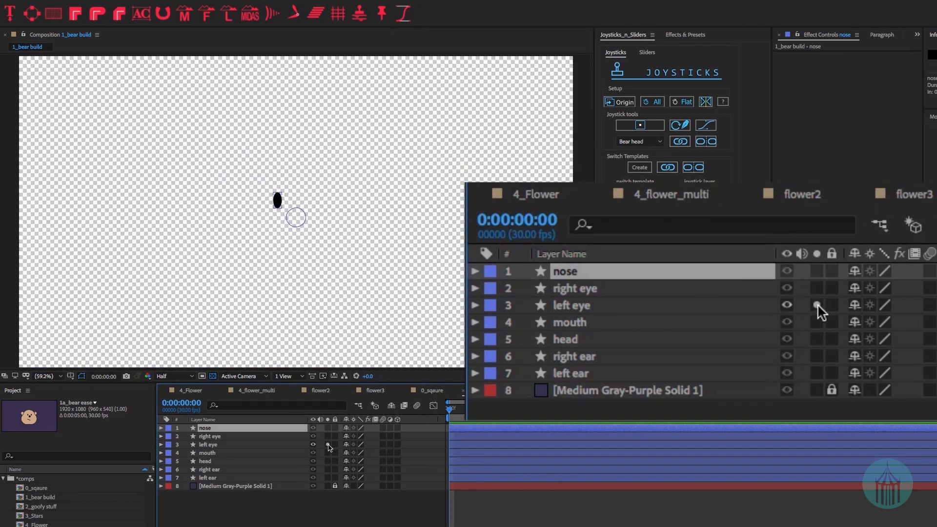
{"action": "left_click", "coordinate": [328, 444]}
- Solo the mouth, head and both ear layers in turn, then deselect all layers
{"action": "left_click", "coordinate": [328, 452]}
{"action": "left_click", "coordinate": [328, 453]}
{"action": "left_click", "coordinate": [328, 461]}
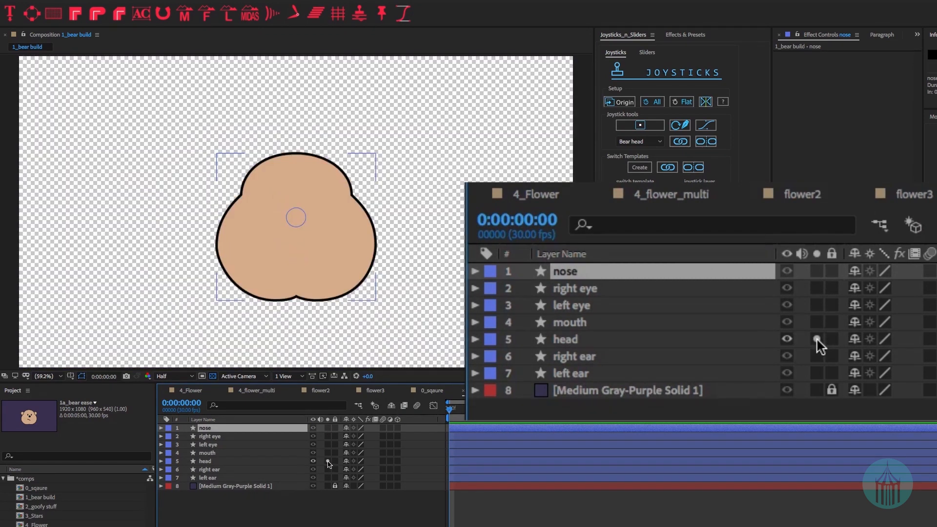
{"action": "left_click", "coordinate": [328, 461]}
{"action": "left_click", "coordinate": [328, 469]}
{"action": "left_click", "coordinate": [328, 469]}
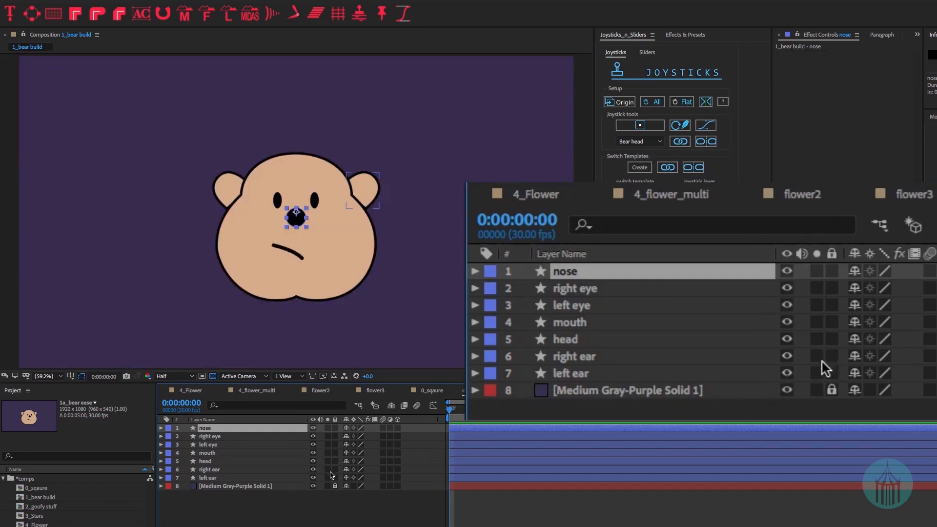
{"action": "left_click", "coordinate": [328, 477]}
{"action": "left_click", "coordinate": [329, 477]}
{"action": "left_click", "coordinate": [298, 514]}
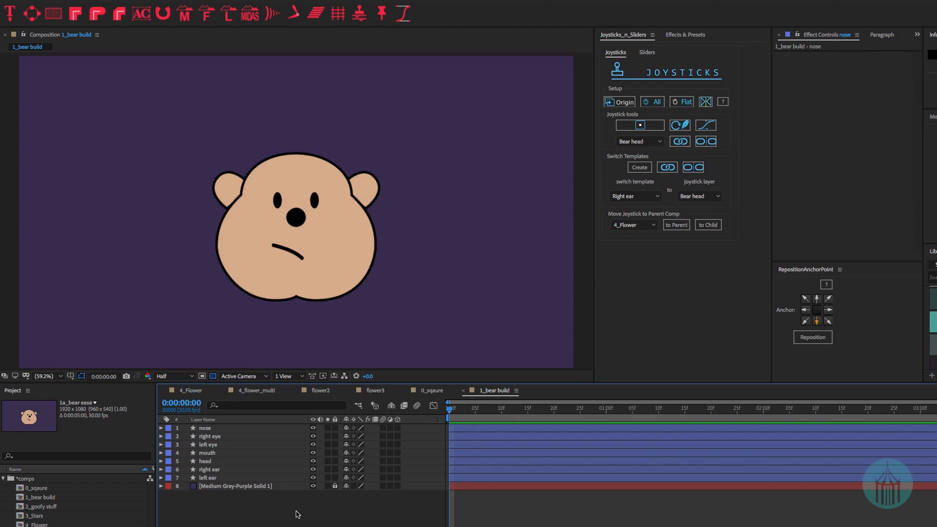
{"action": "left_click", "coordinate": [205, 428]}
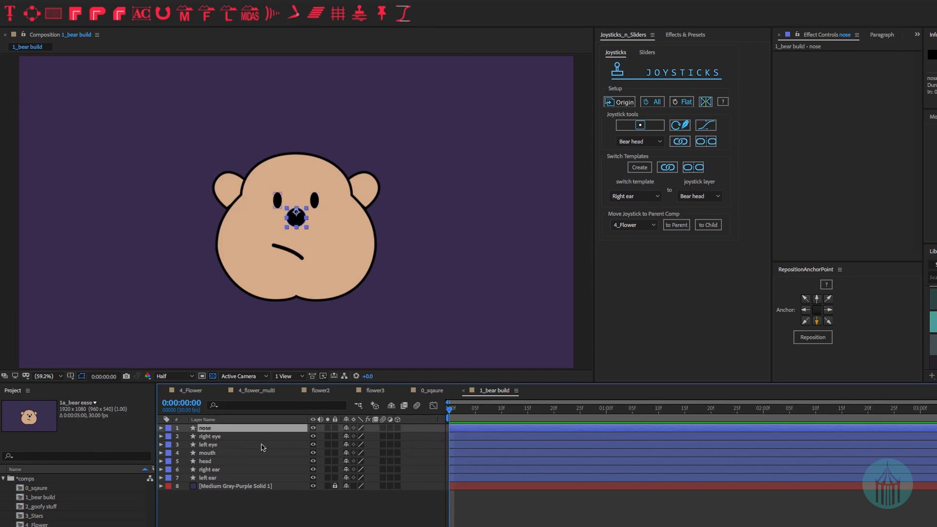
{"action": "key", "text": "F2"}
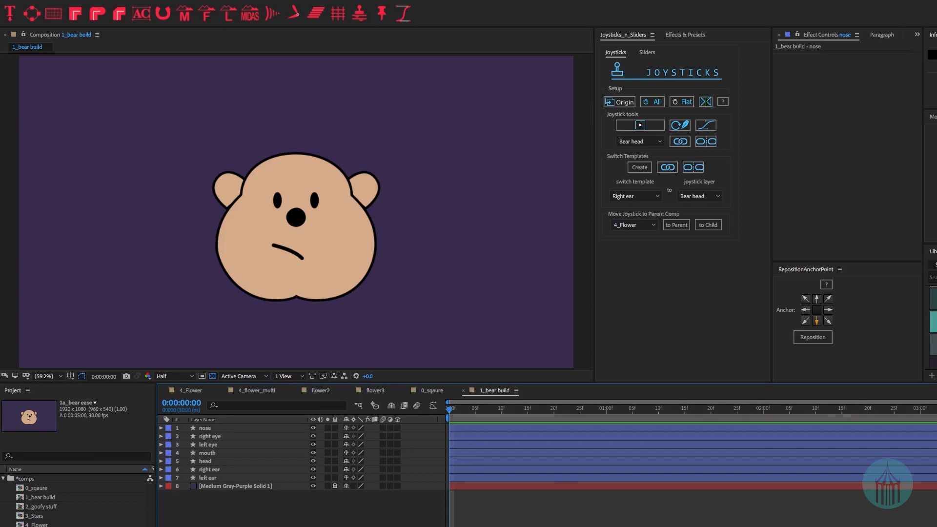
{"action": "left_click", "coordinate": [215, 427]}
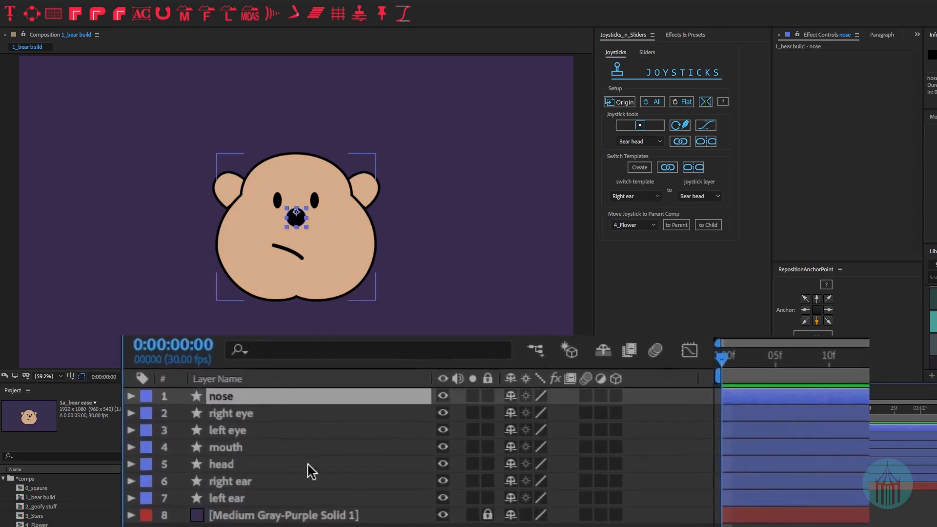
{"action": "left_click", "coordinate": [246, 486], "text": "shift"}
{"action": "left_click", "coordinate": [241, 503], "text": "shift"}
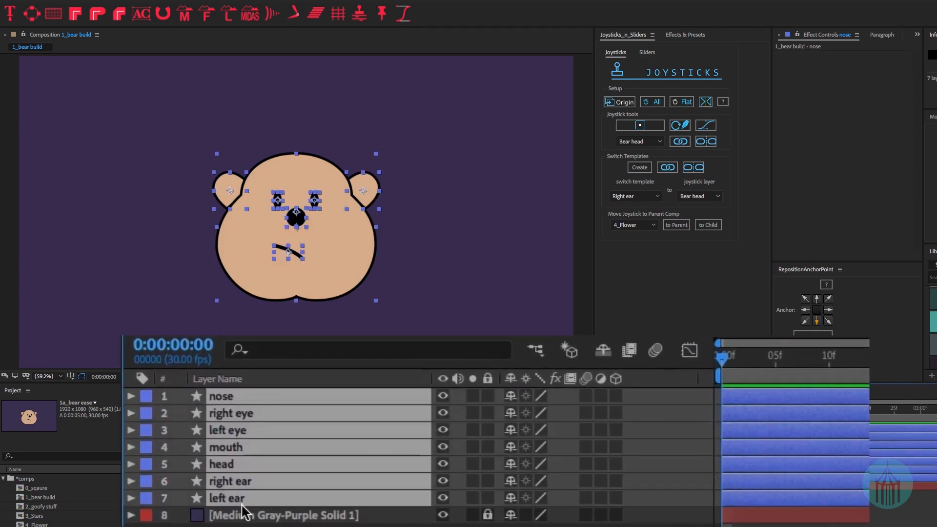
{"action": "key", "text": "u"}
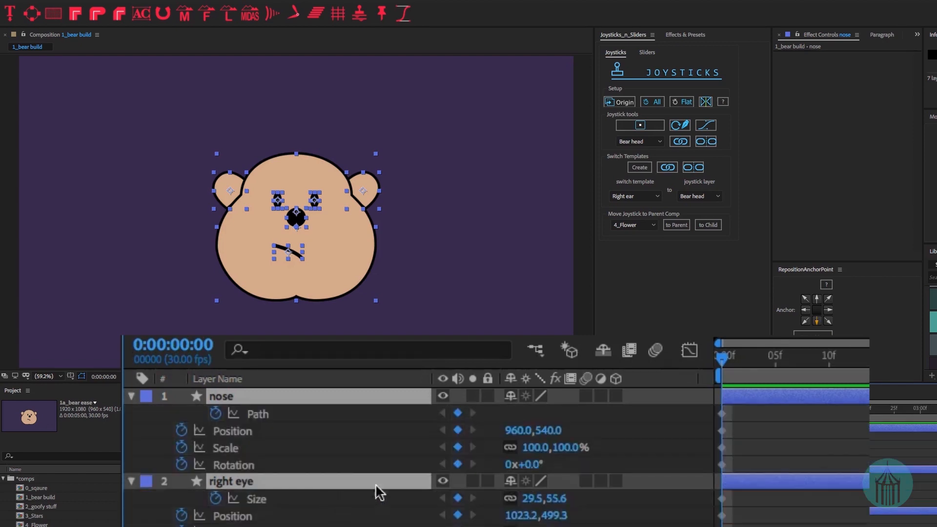
{"action": "scroll", "coordinate": [788, 430], "scroll_direction": "down", "scroll_amount": 5}
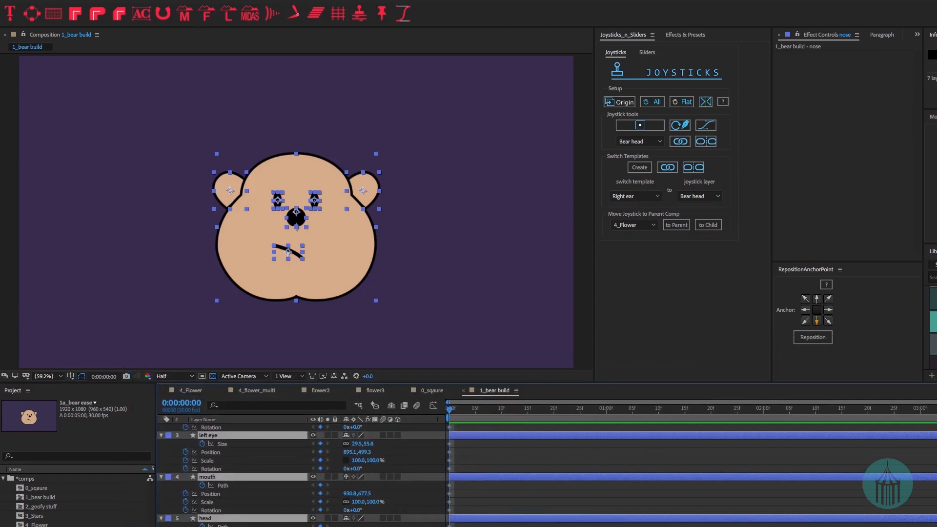
{"action": "scroll", "coordinate": [234, 430], "scroll_direction": "up", "scroll_amount": 3}
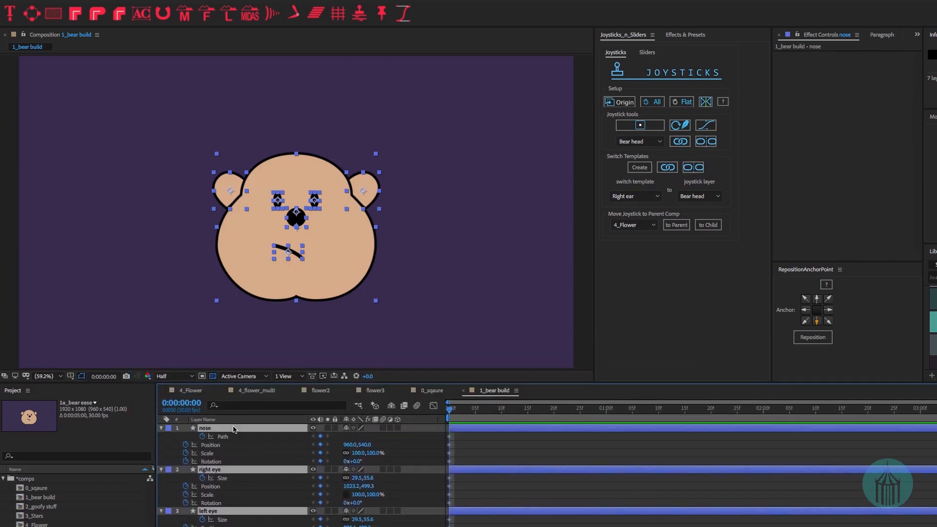
{"action": "left_click", "coordinate": [161, 427]}
{"action": "left_click", "coordinate": [354, 516]}
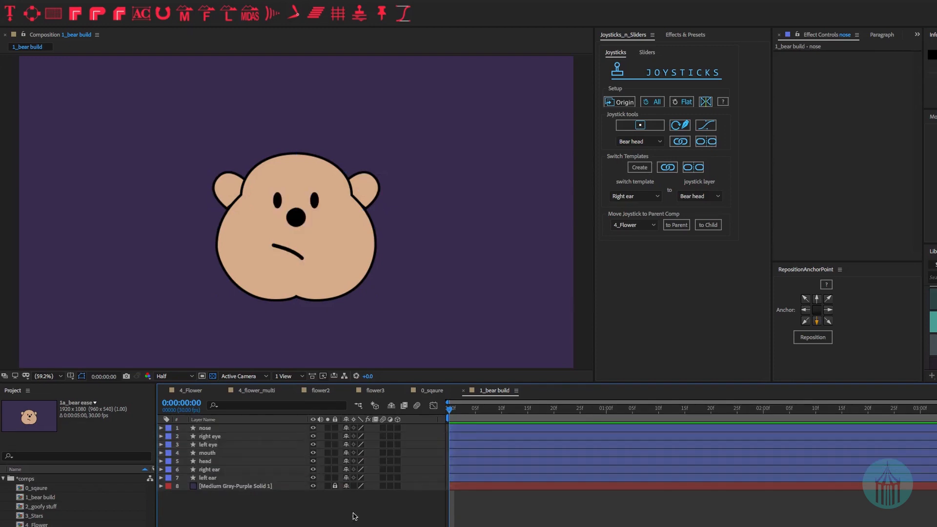
- Show the nose layer's keyframed properties with U, step to frame 1 and zoom the viewer in
{"action": "left_click", "coordinate": [217, 429]}
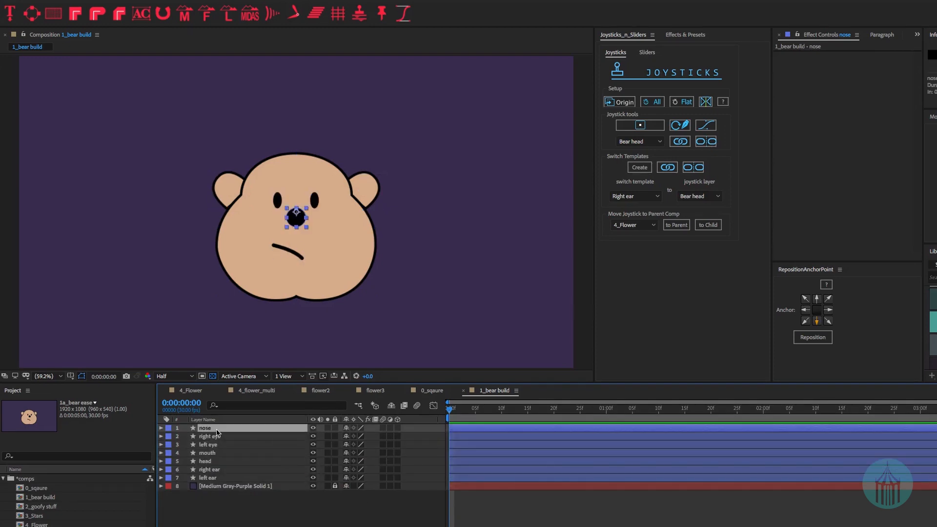
{"action": "key", "text": "u"}
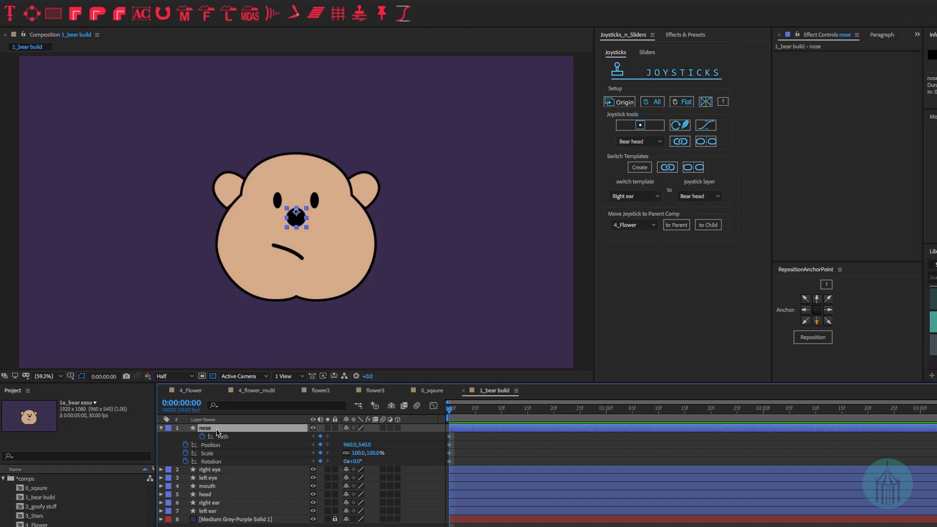
{"action": "key", "text": "Page_Down"}
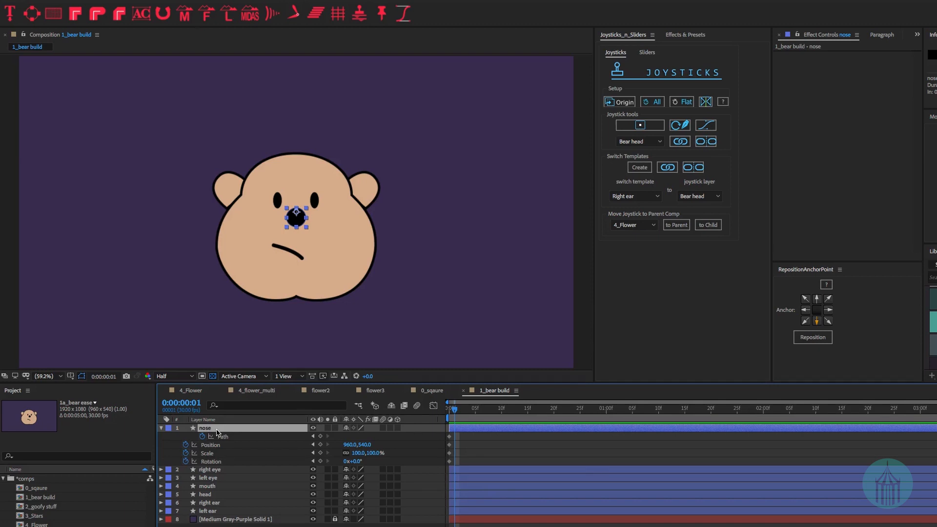
{"action": "scroll", "coordinate": [298, 215], "scroll_direction": "up", "scroll_amount": 4}
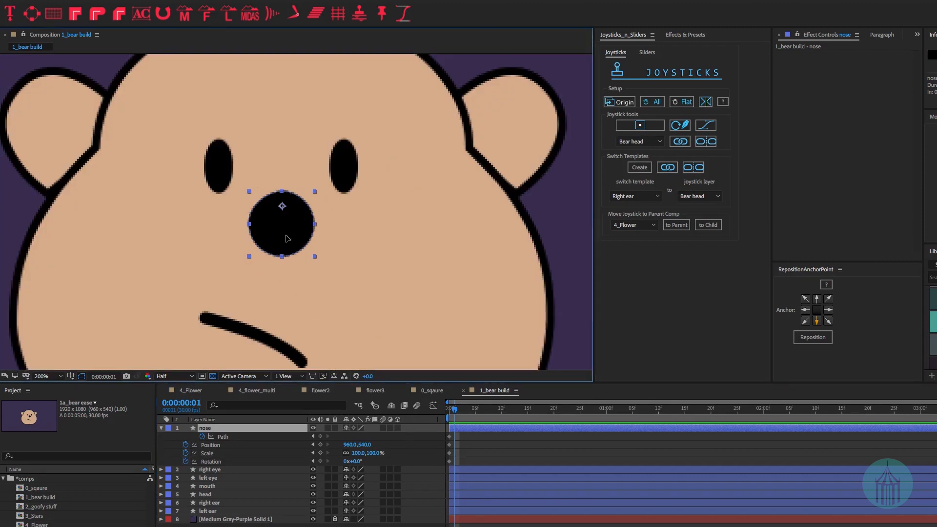
- Move the nose right to 1079,540 and reshape its outline's left and right vertices
{"action": "left_click_drag", "start_coordinate": [286, 239], "coordinate": [402, 239]}
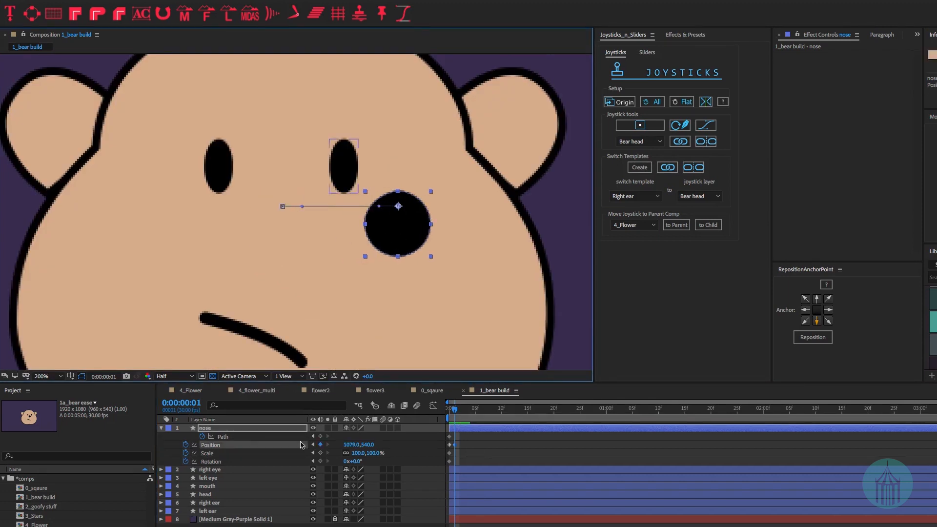
{"action": "left_click", "coordinate": [228, 438]}
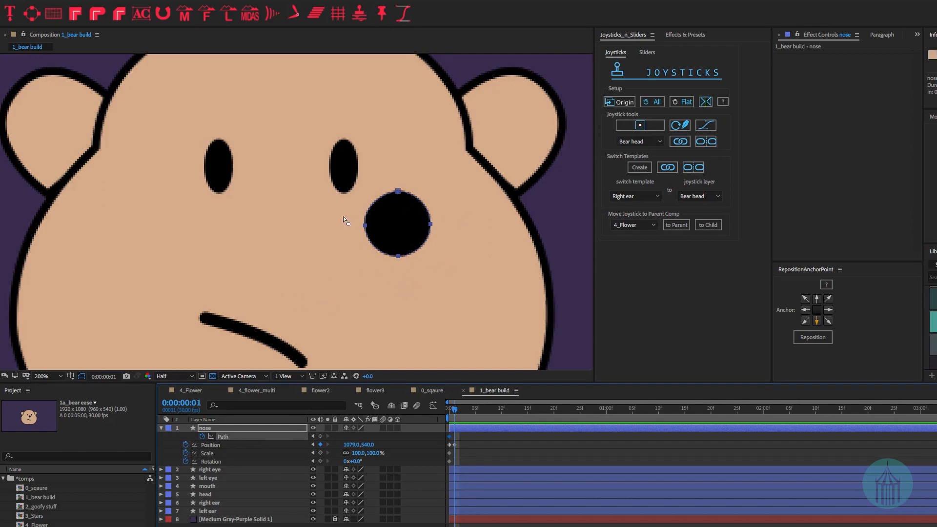
{"action": "left_click", "coordinate": [365, 225]}
{"action": "left_click_drag", "start_coordinate": [365, 226], "coordinate": [365, 193]}
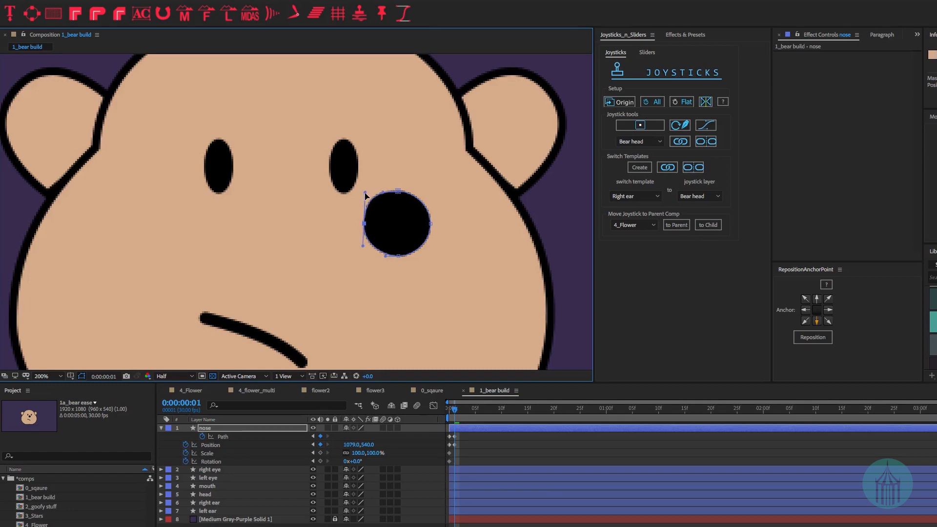
{"action": "left_click_drag", "start_coordinate": [363, 246], "coordinate": [363, 254]}
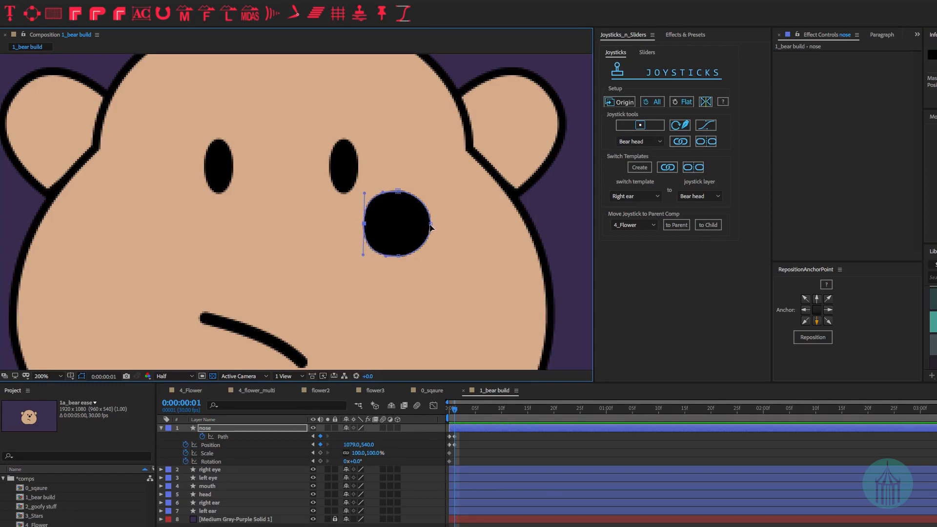
{"action": "left_click_drag", "start_coordinate": [430, 223], "coordinate": [434, 223]}
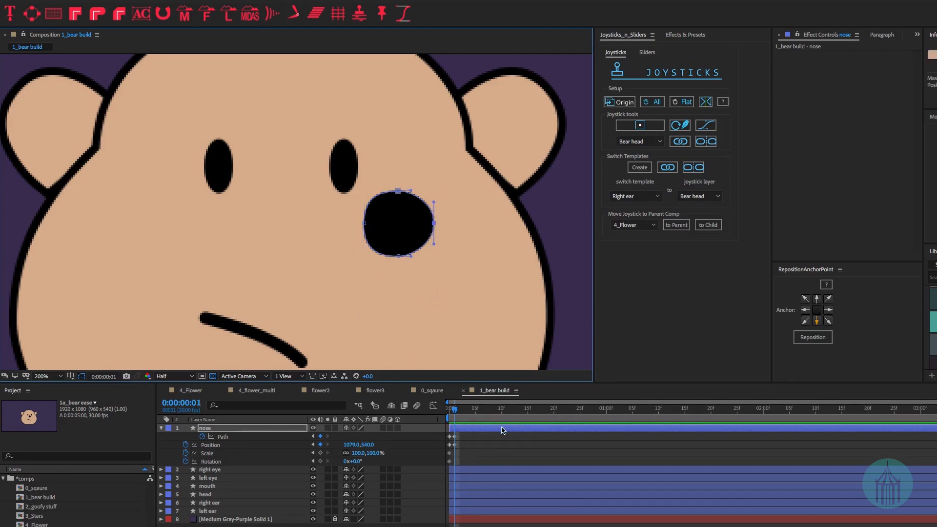
- Compare frames 0 and 1, then add Scale and Rotation keyframes to the nose
{"action": "left_click", "coordinate": [449, 411]}
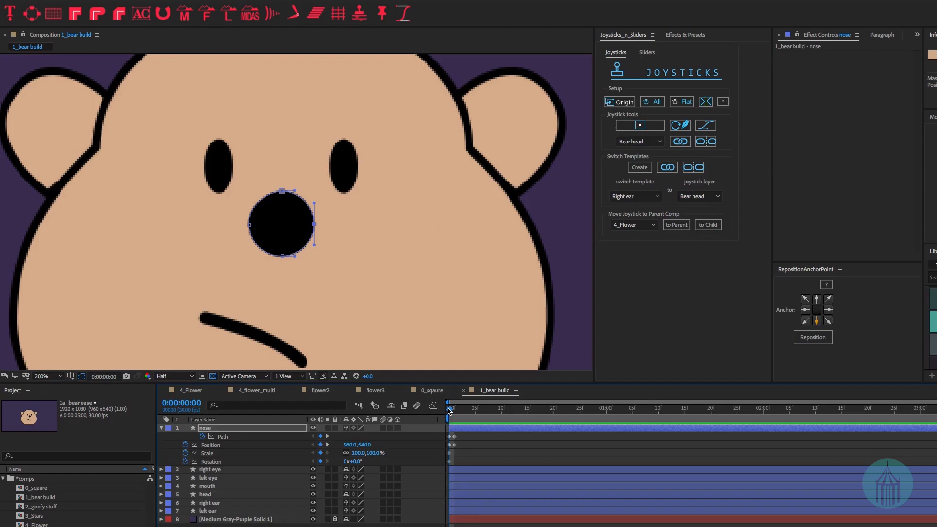
{"action": "left_click", "coordinate": [454, 410]}
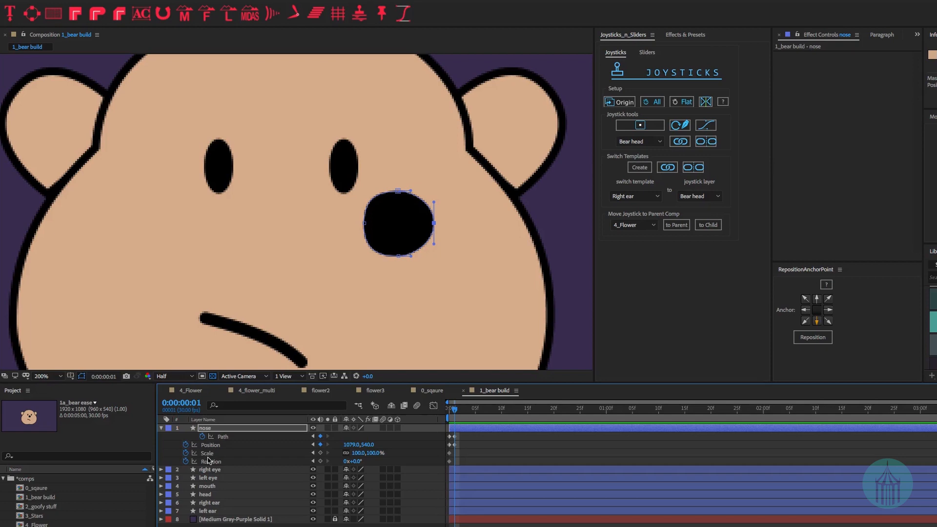
{"action": "left_click", "coordinate": [320, 453]}
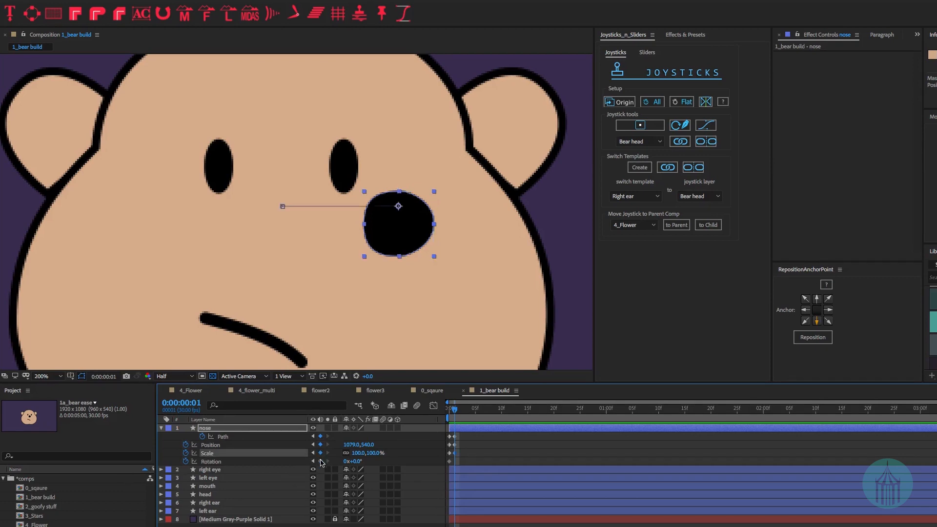
{"action": "left_click", "coordinate": [320, 461]}
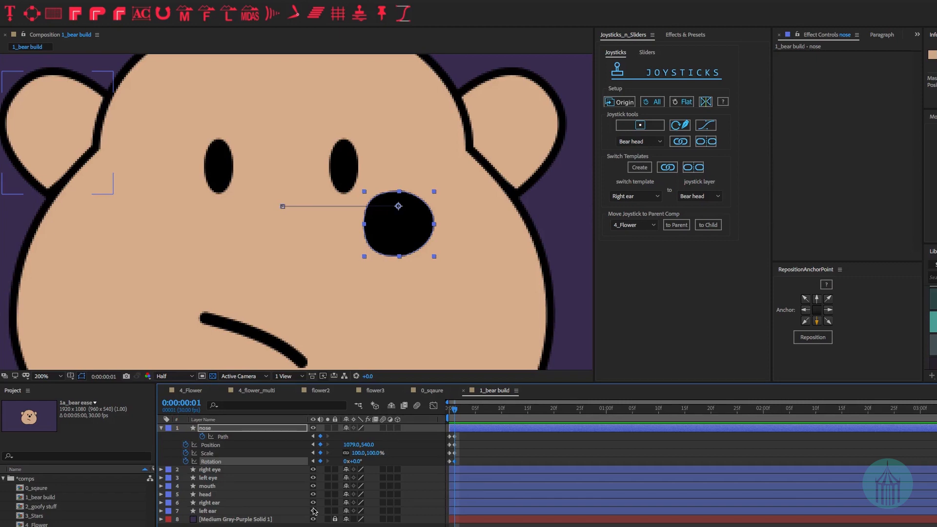
- Move the right eye further right, shrink it to 86% and keyframe its Size
{"action": "left_click", "coordinate": [345, 145]}
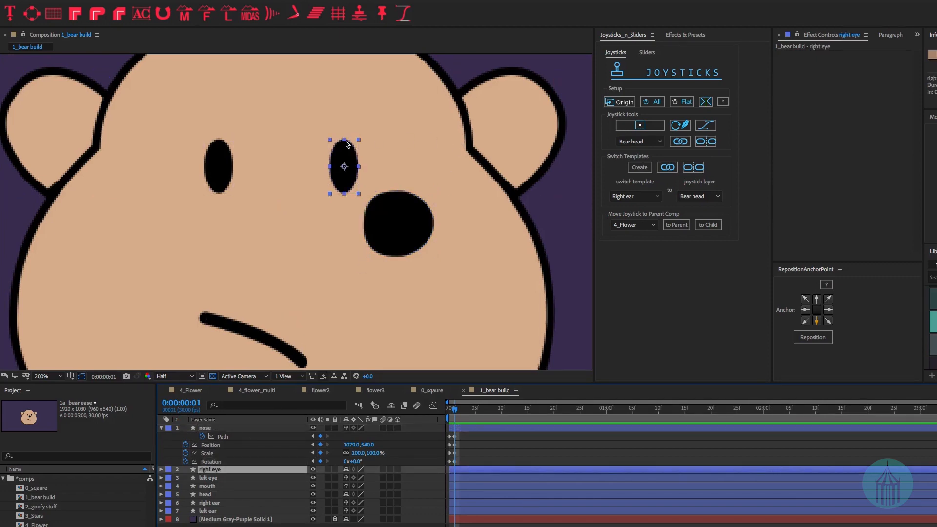
{"action": "left_click_drag", "start_coordinate": [347, 145], "coordinate": [434, 149]}
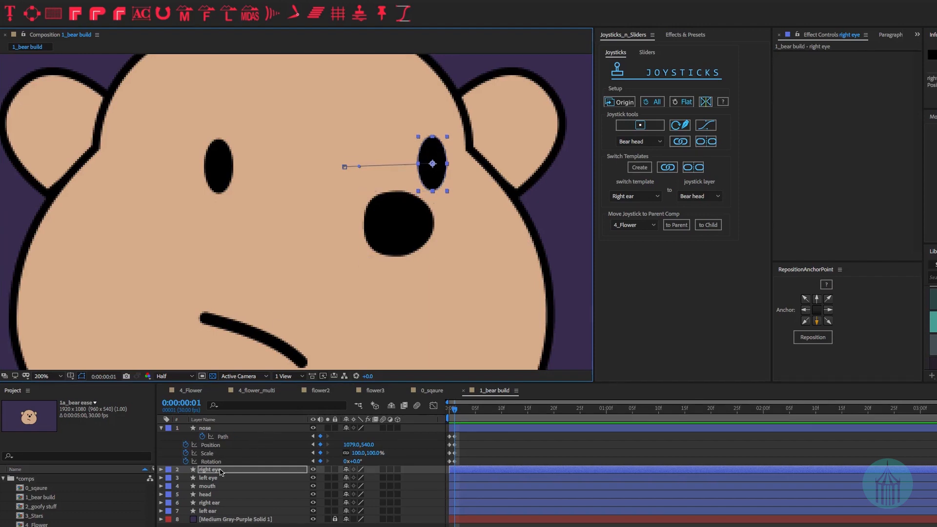
{"action": "key", "text": "u"}
{"action": "left_click_drag", "start_coordinate": [367, 498], "coordinate": [355, 503]}
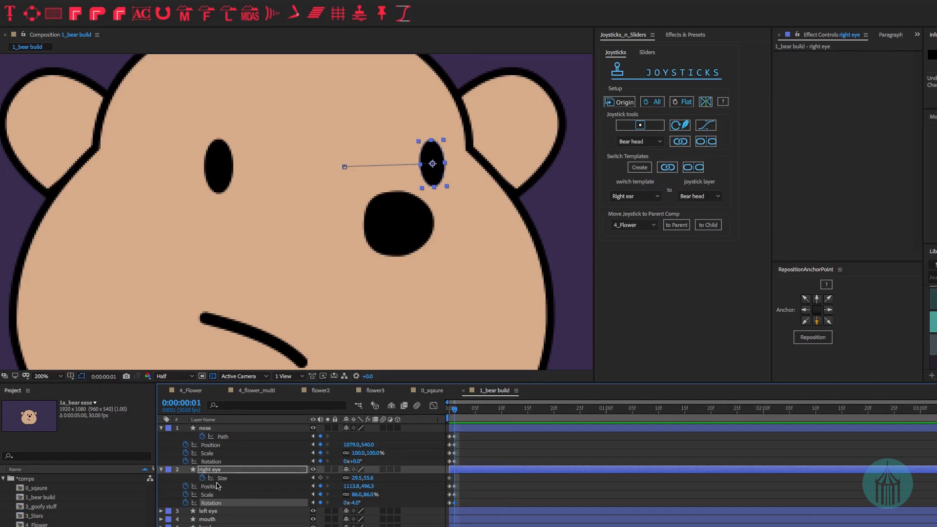
{"action": "left_click", "coordinate": [321, 478]}
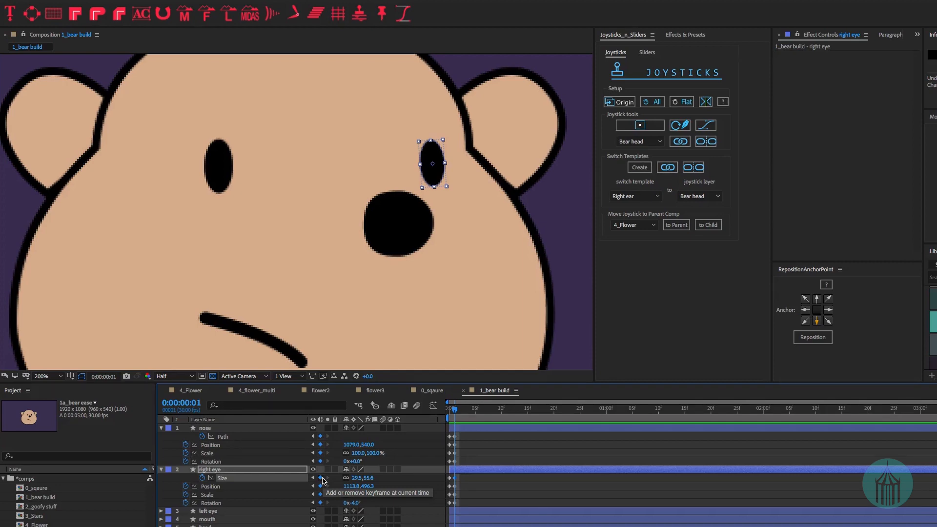
- Move the left eye right to 1018.1,499.3 and show its keyframes, collapsing the nose and right eye
{"action": "left_click", "coordinate": [227, 175]}
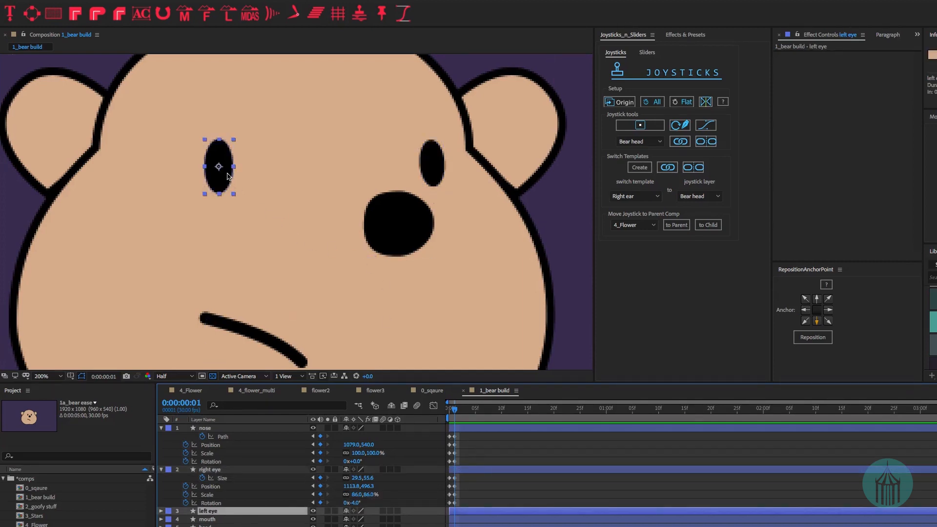
{"action": "left_click_drag", "start_coordinate": [228, 174], "coordinate": [343, 180]}
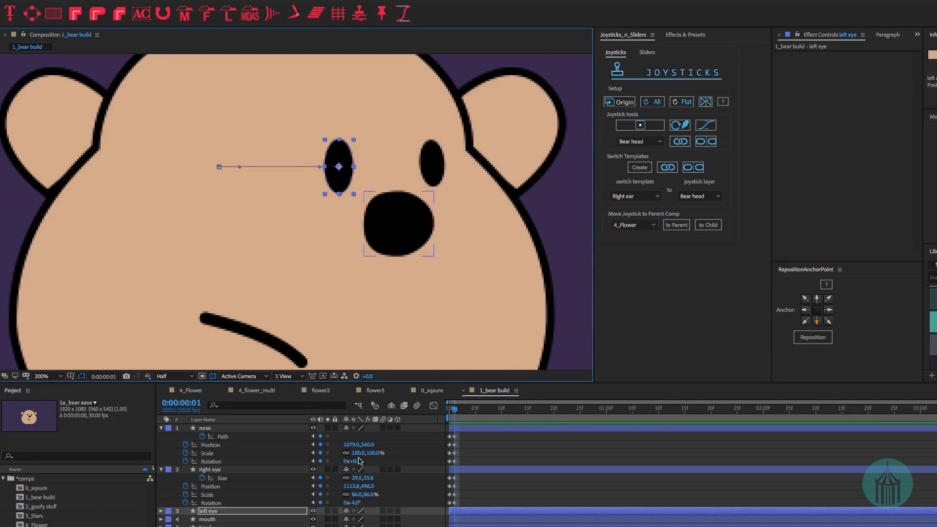
{"action": "key", "text": "u"}
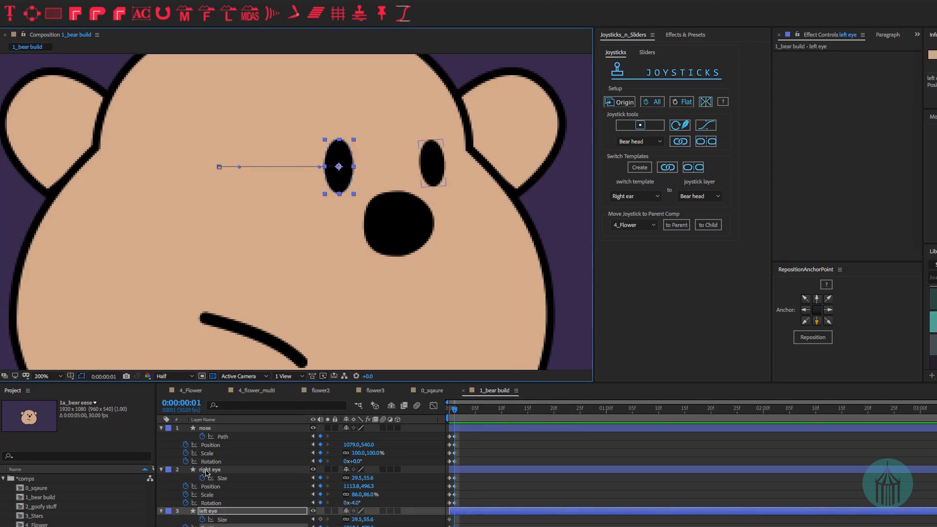
{"action": "left_click", "coordinate": [161, 470]}
{"action": "left_click", "coordinate": [161, 428]}
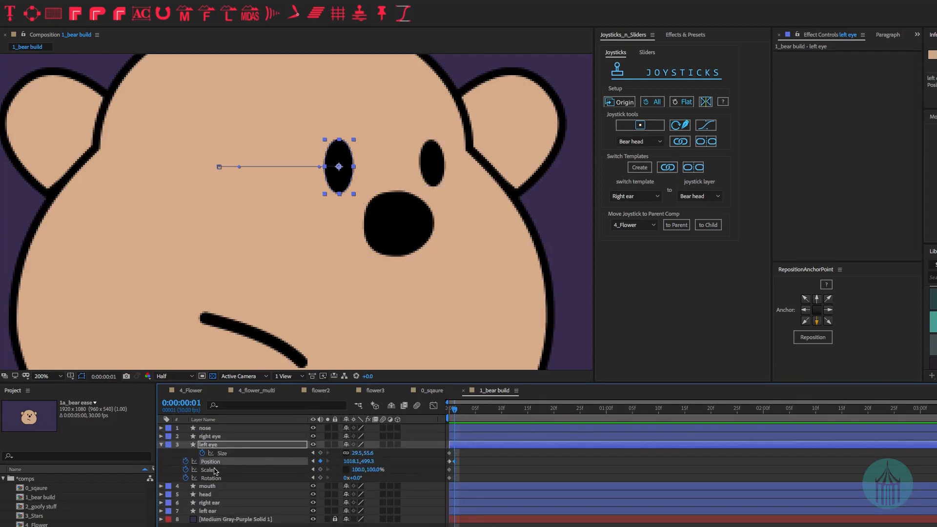
- Tilt the left eye to -4° and add keyframes to its Scale and Size
{"action": "left_click", "coordinate": [352, 478]}
{"action": "left_click", "coordinate": [387, 476]}
{"action": "left_click_drag", "start_coordinate": [358, 479], "coordinate": [355, 478]}
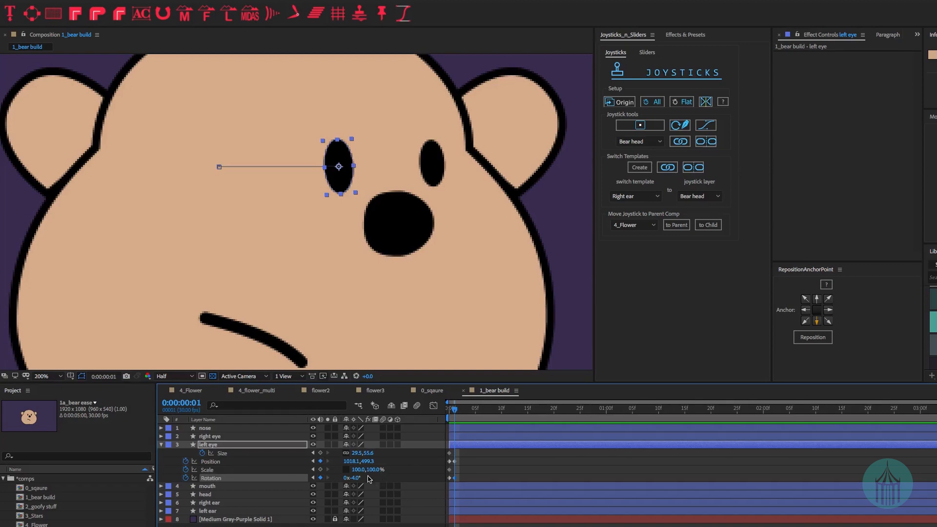
{"action": "left_click", "coordinate": [320, 469]}
{"action": "left_click", "coordinate": [320, 453]}
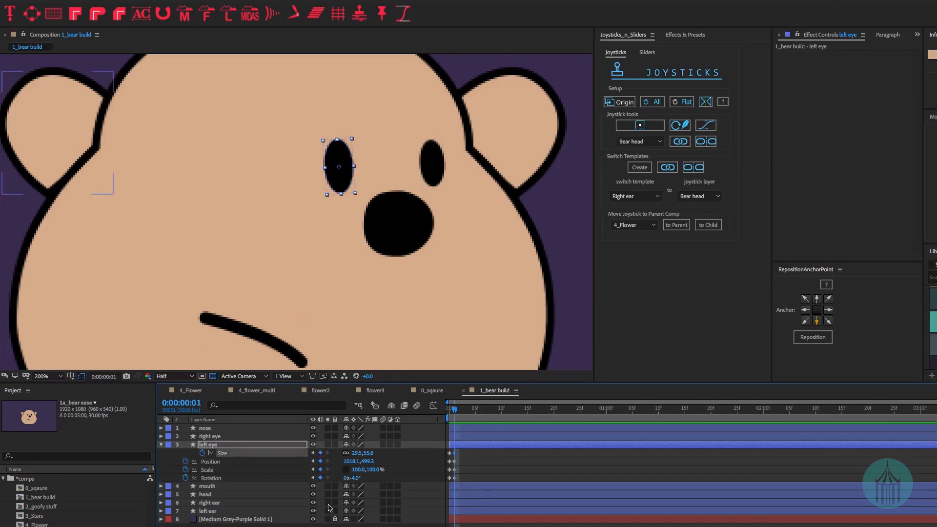
{"action": "left_click", "coordinate": [161, 445]}
{"action": "left_click", "coordinate": [204, 453]}
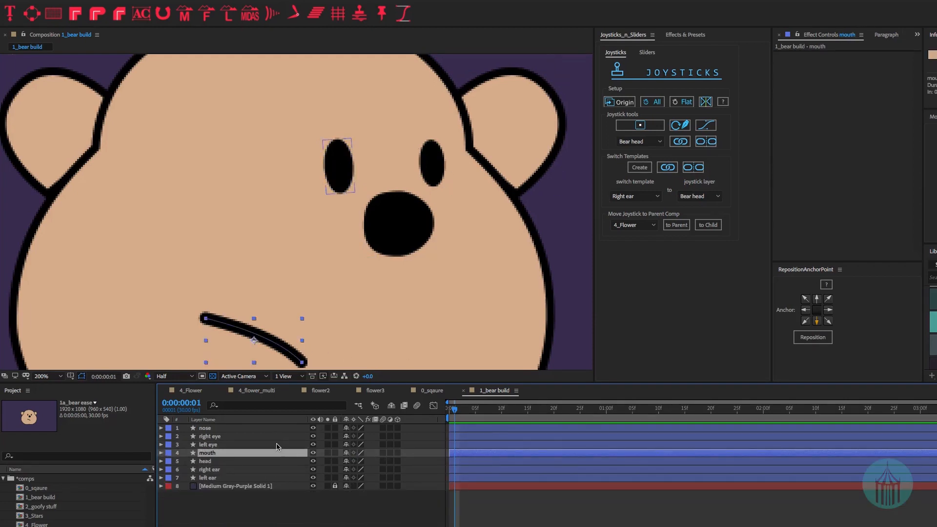
- Show the mouth's keyframes and move it right to 1032.8,677.5
{"action": "key", "text": "u"}
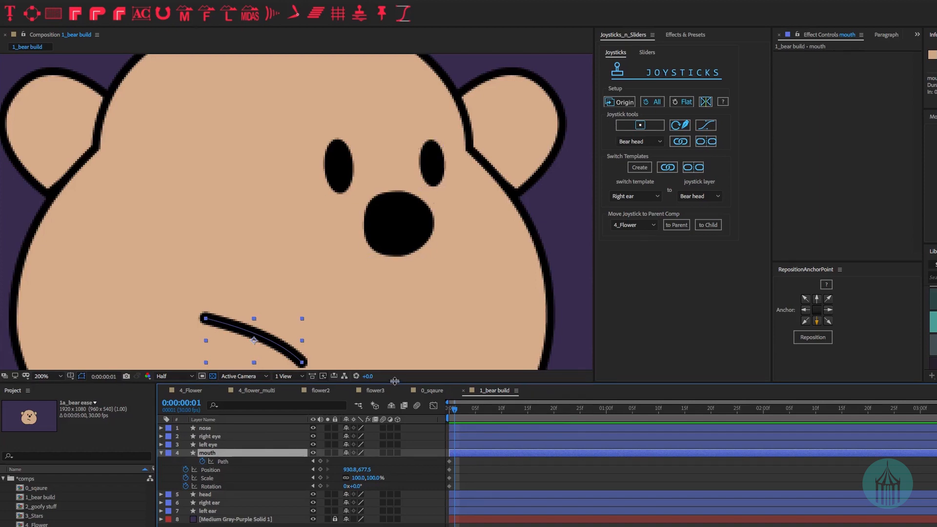
{"action": "left_click_drag", "start_coordinate": [379, 331], "coordinate": [389, 263]}
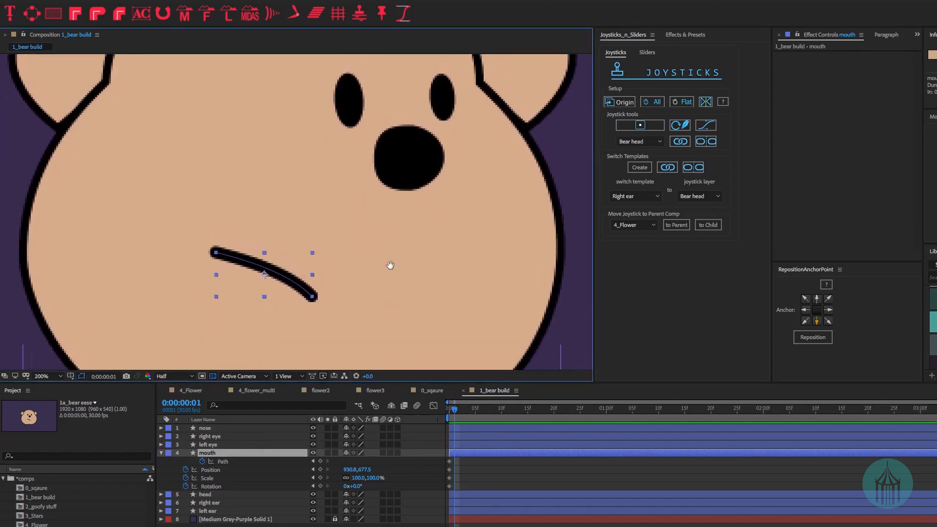
{"action": "left_click_drag", "start_coordinate": [447, 262], "coordinate": [441, 266]}
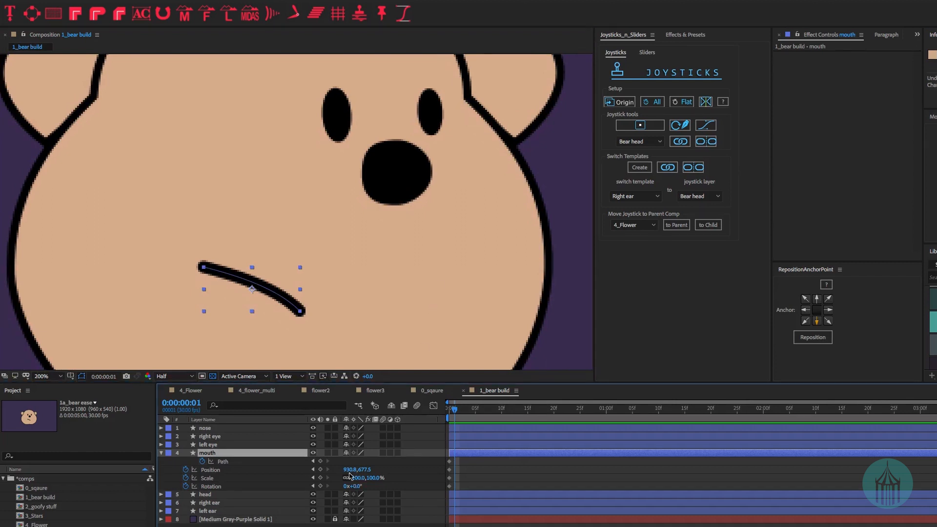
{"action": "left_click_drag", "start_coordinate": [355, 470], "coordinate": [397, 469]}
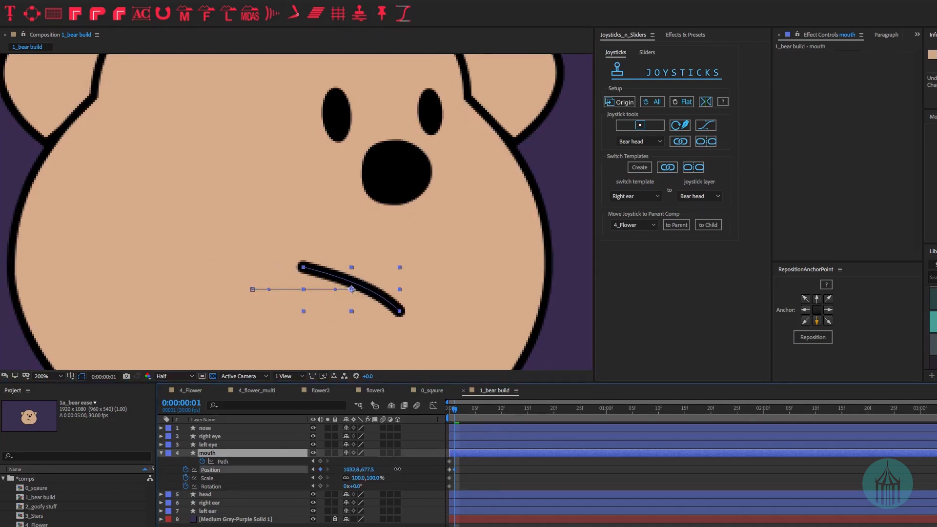
- Reshape the mouth path's end points and rotate the mouth by 1°
{"action": "left_click", "coordinate": [228, 463]}
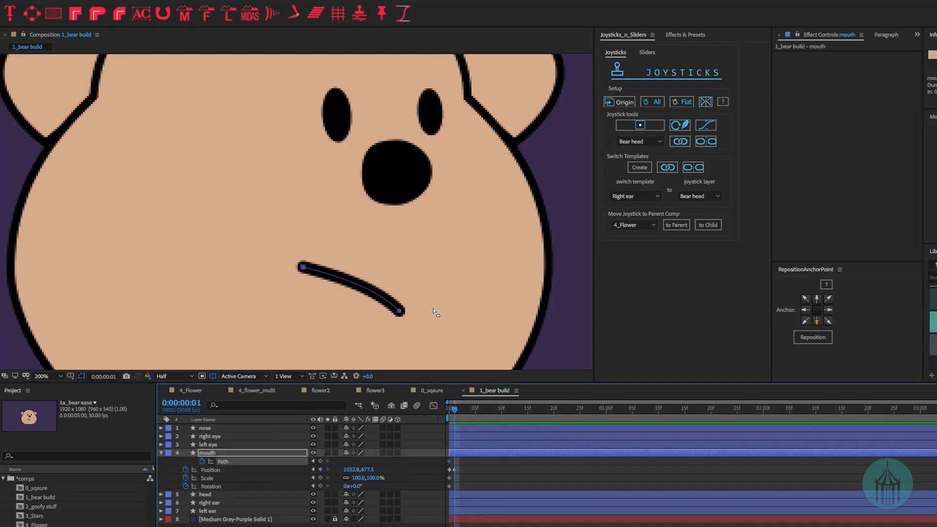
{"action": "mouse_move", "coordinate": [412, 305]}
{"action": "left_mouse_down"}
{"action": "mouse_move", "coordinate": [389, 320]}
{"action": "mouse_move", "coordinate": [401, 311]}
{"action": "left_mouse_up"}
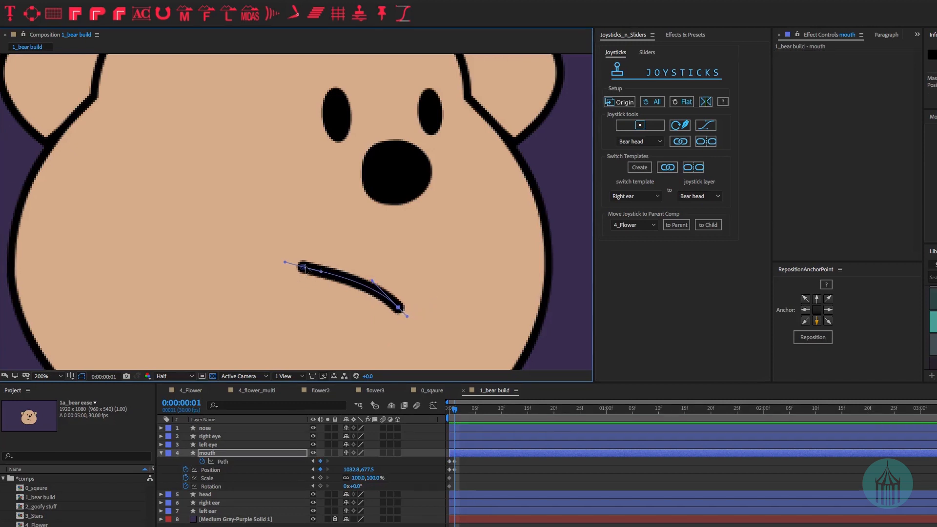
{"action": "left_click_drag", "start_coordinate": [303, 267], "coordinate": [306, 265]}
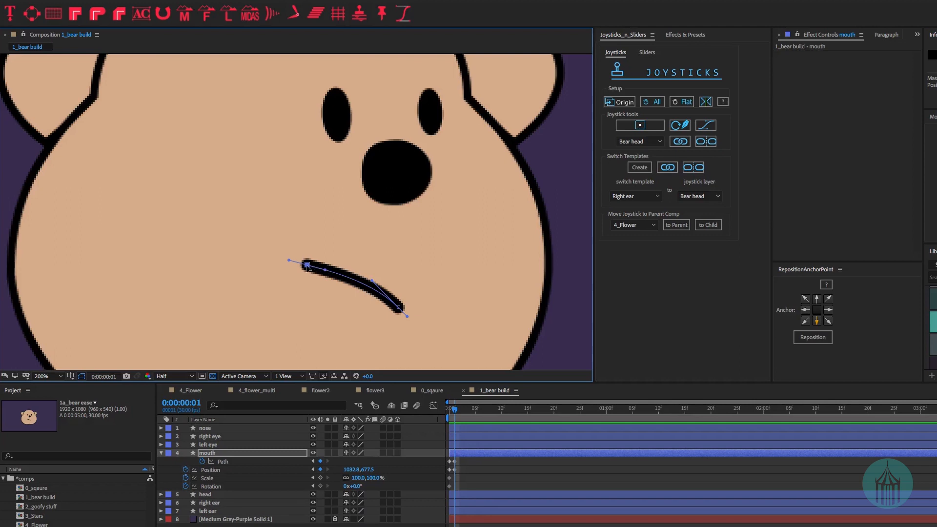
{"action": "left_click_drag", "start_coordinate": [307, 265], "coordinate": [308, 265]}
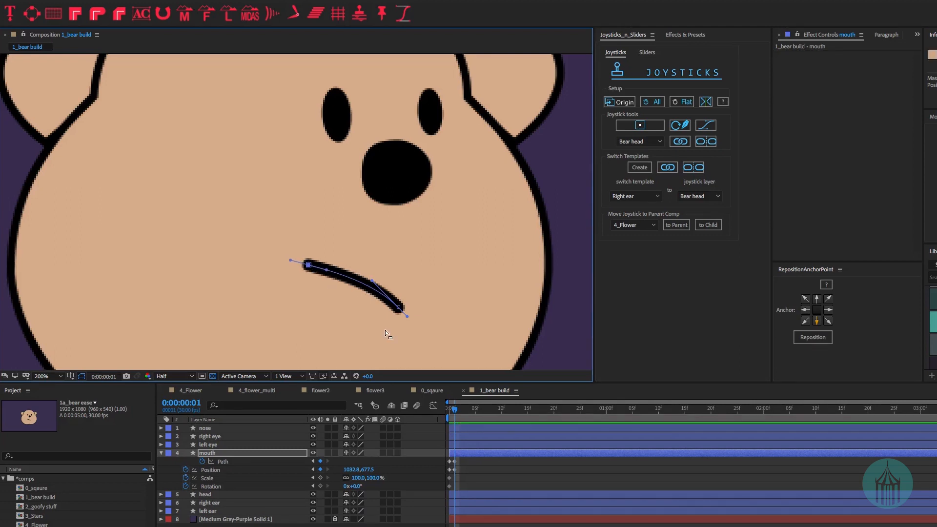
{"action": "left_click_drag", "start_coordinate": [343, 486], "coordinate": [358, 488]}
{"action": "left_click", "coordinate": [260, 478]}
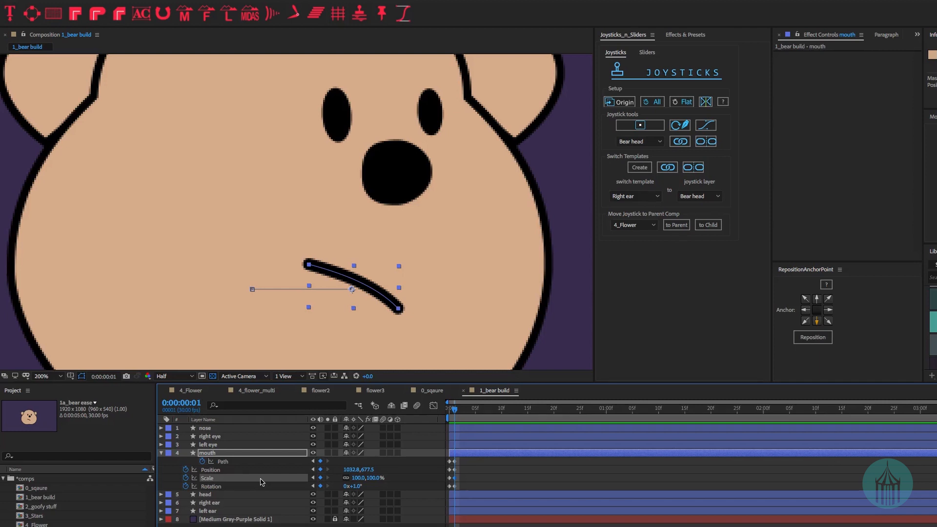
{"action": "left_click", "coordinate": [161, 453]}
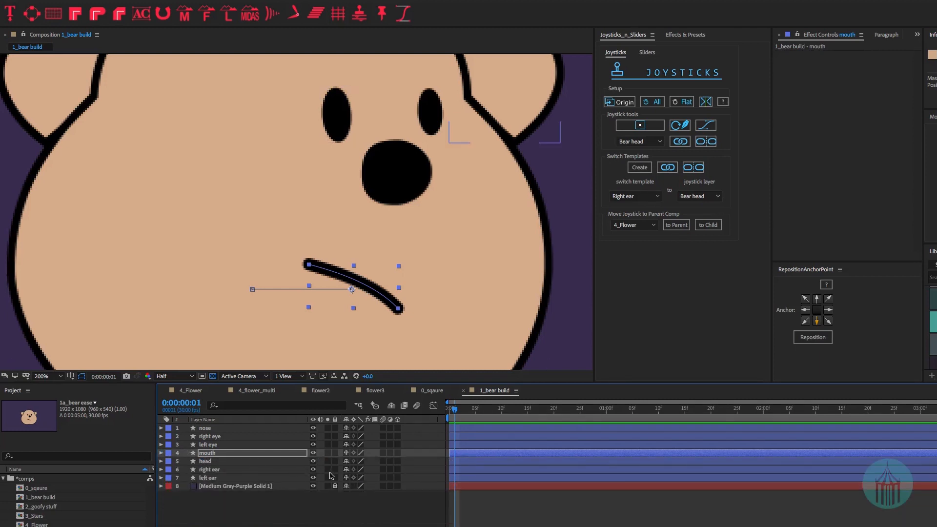
- Show the head layer's keyframed properties, with the bear centred in view
{"action": "left_click", "coordinate": [207, 464]}
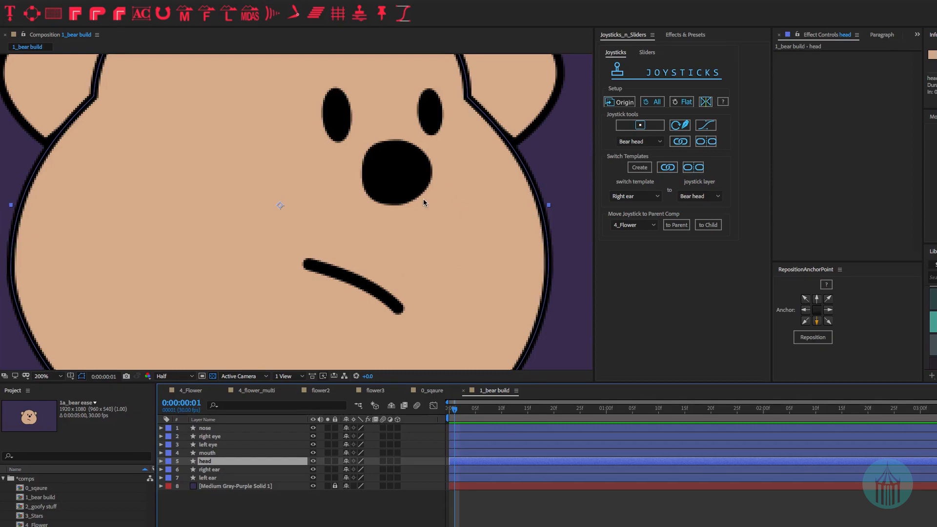
{"action": "scroll", "coordinate": [423, 198], "scroll_direction": "down", "scroll_amount": 2}
{"action": "left_click_drag", "start_coordinate": [446, 195], "coordinate": [427, 224]}
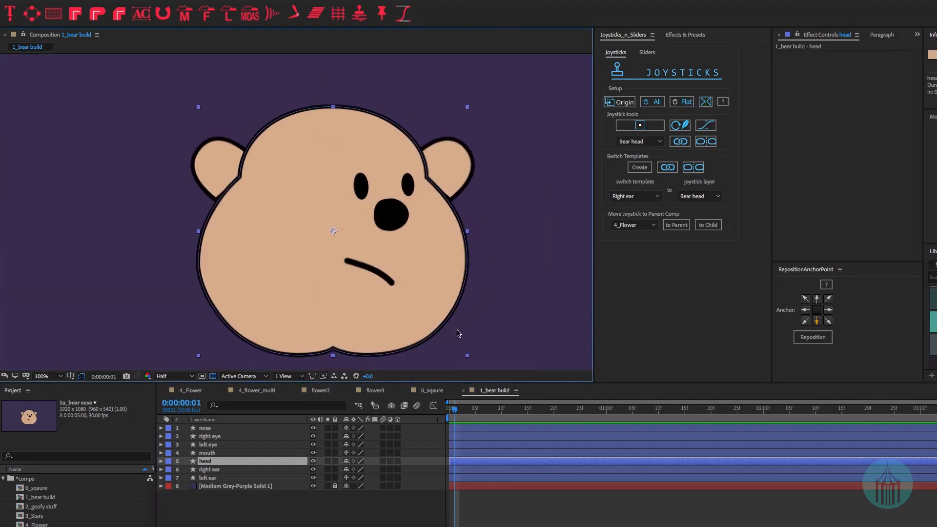
{"action": "left_click", "coordinate": [207, 464]}
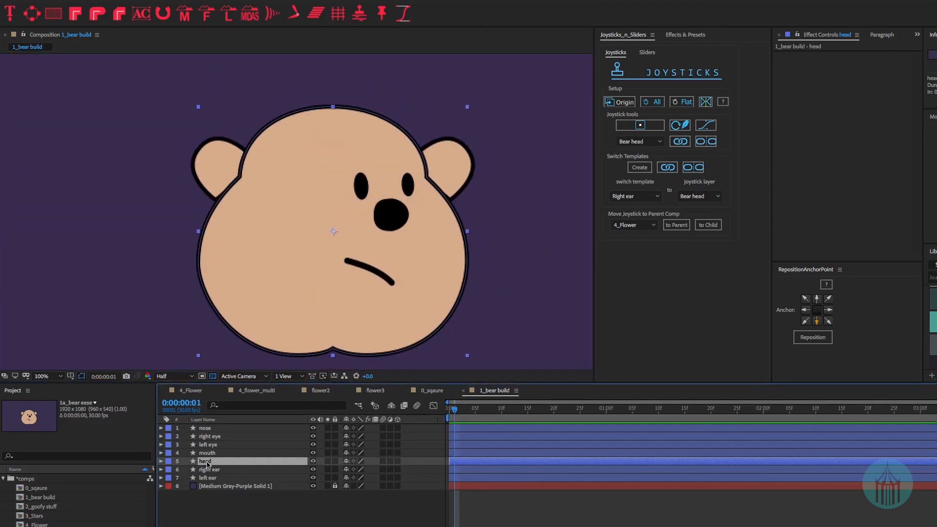
{"action": "key", "text": "u"}
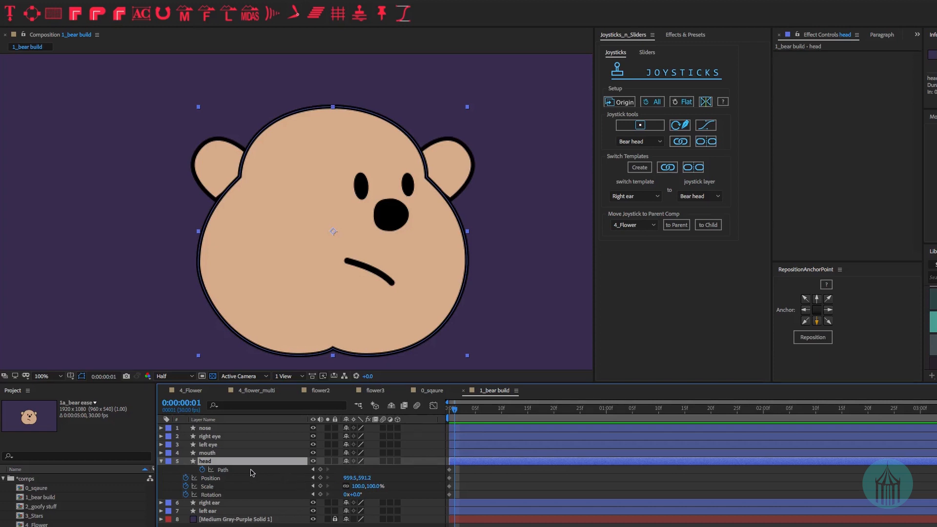
- Narrow the head outline by pulling its right and left sides inward and adjusting the bottom curve
{"action": "left_click", "coordinate": [220, 470]}
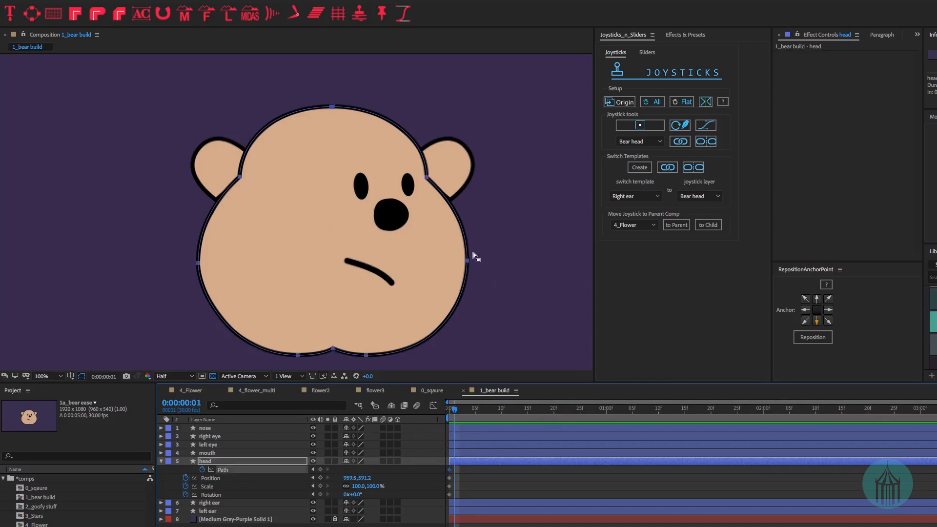
{"action": "left_click_drag", "start_coordinate": [467, 260], "coordinate": [460, 256]}
{"action": "left_click_drag", "start_coordinate": [445, 356], "coordinate": [433, 354]}
{"action": "left_click_drag", "start_coordinate": [135, 87], "coordinate": [250, 352]}
{"action": "left_click_drag", "start_coordinate": [198, 263], "coordinate": [209, 258]}
{"action": "left_click_drag", "start_coordinate": [297, 355], "coordinate": [304, 352]}
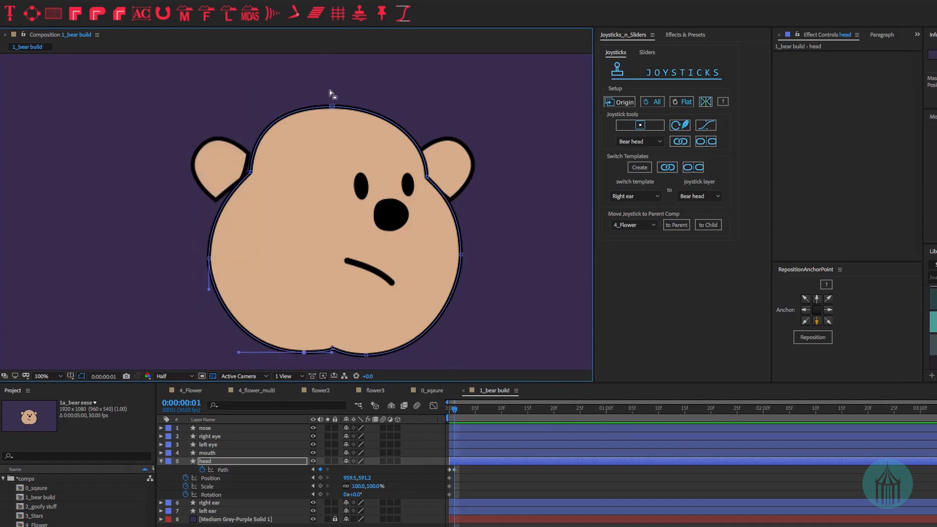
{"action": "left_click_drag", "start_coordinate": [331, 106], "coordinate": [336, 106]}
{"action": "key", "text": "ctrl+z"}
- Add Position, Scale and Rotation keyframes to the head layer
{"action": "left_click", "coordinate": [460, 253]}
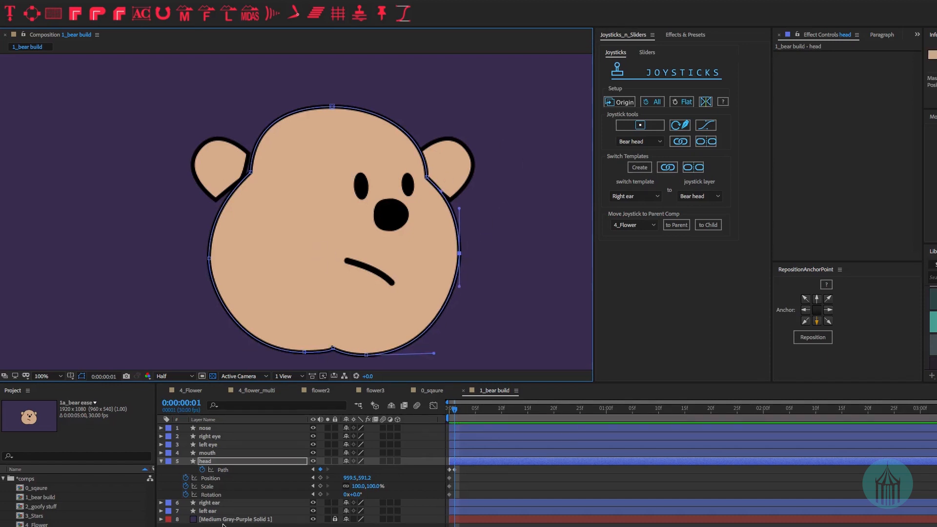
{"action": "left_click", "coordinate": [321, 479]}
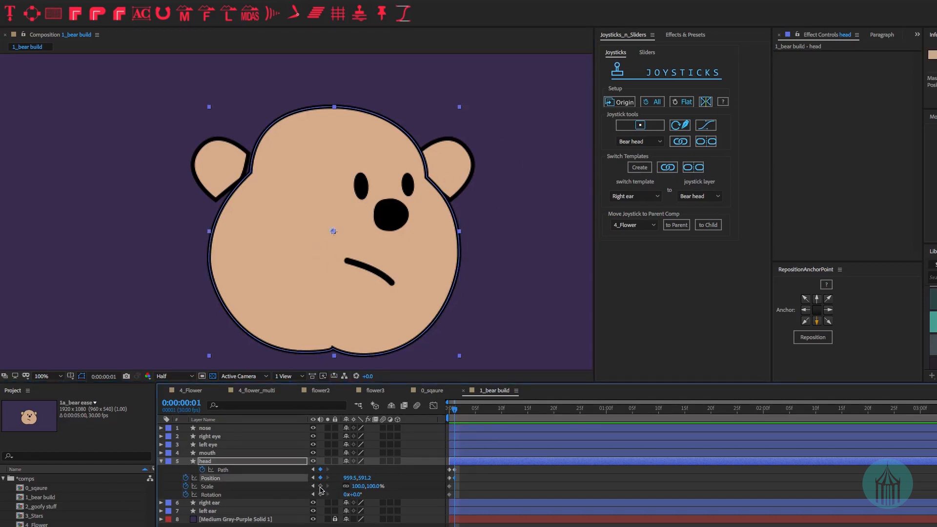
{"action": "left_click", "coordinate": [320, 486]}
{"action": "left_click", "coordinate": [320, 495]}
{"action": "left_click", "coordinate": [216, 503]}
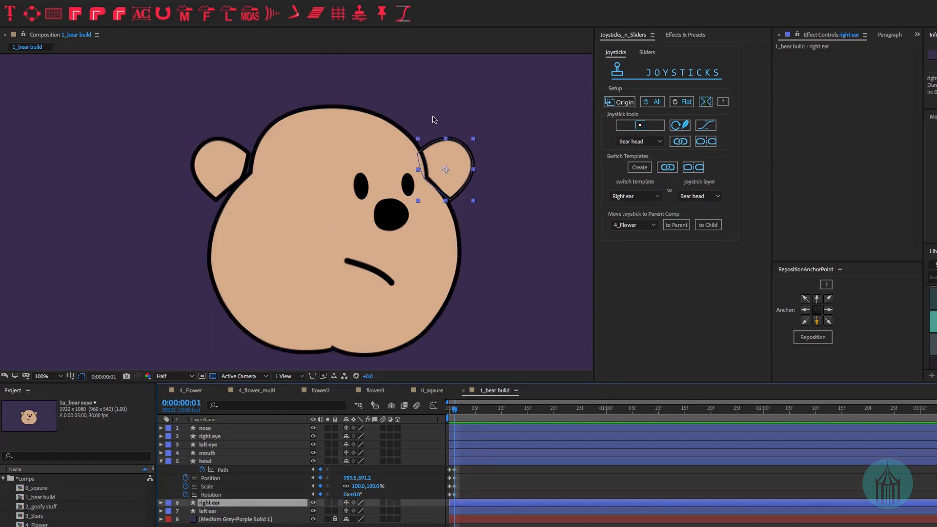
- Shrink the right ear and move it to 1182,470 at frame 1
{"action": "left_click", "coordinate": [446, 408]}
{"action": "left_click_drag", "start_coordinate": [445, 412], "coordinate": [454, 412]}
{"action": "key", "text": "u"}
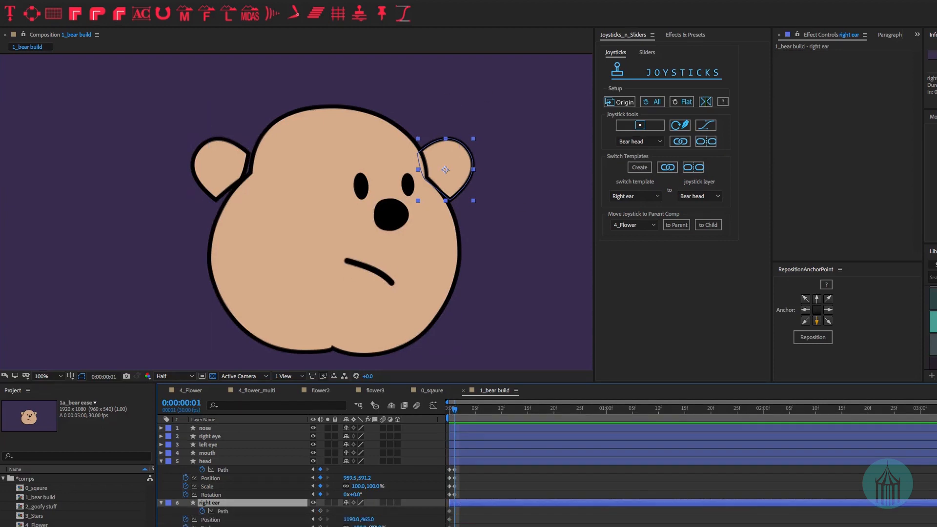
{"action": "left_click_drag", "start_coordinate": [372, 526], "coordinate": [366, 526]}
{"action": "left_click_drag", "start_coordinate": [460, 161], "coordinate": [455, 162]}
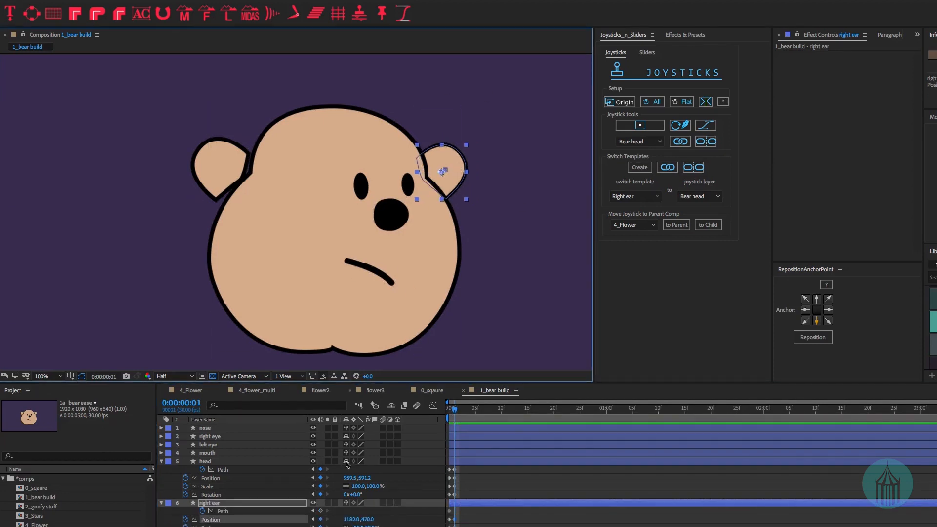
- Reshape the right ear's path by moving its top-right and bottom points
{"action": "left_click", "coordinate": [222, 511]}
{"action": "scroll", "coordinate": [456, 158], "scroll_direction": "up", "scroll_amount": 1}
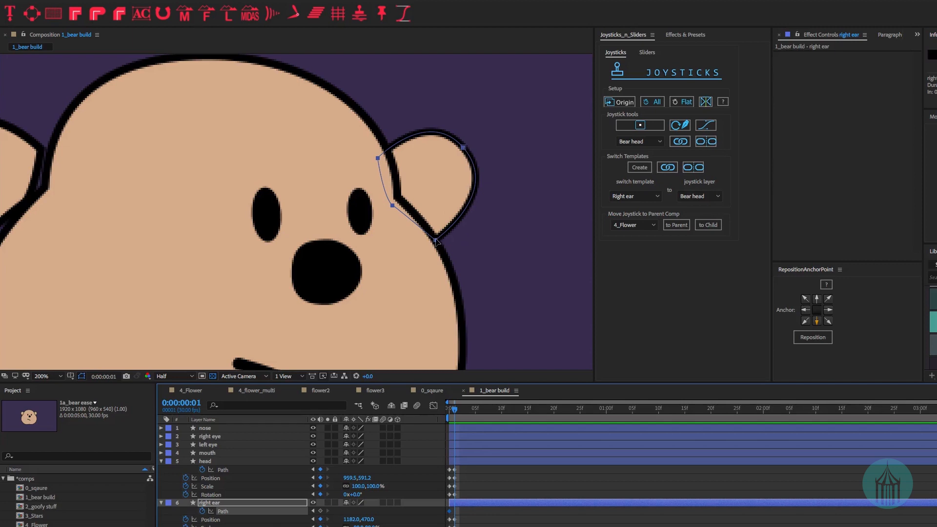
{"action": "left_click_drag", "start_coordinate": [463, 147], "coordinate": [465, 149]}
{"action": "left_click_drag", "start_coordinate": [469, 242], "coordinate": [431, 241]}
{"action": "left_click", "coordinate": [379, 160]}
{"action": "left_click", "coordinate": [464, 148]}
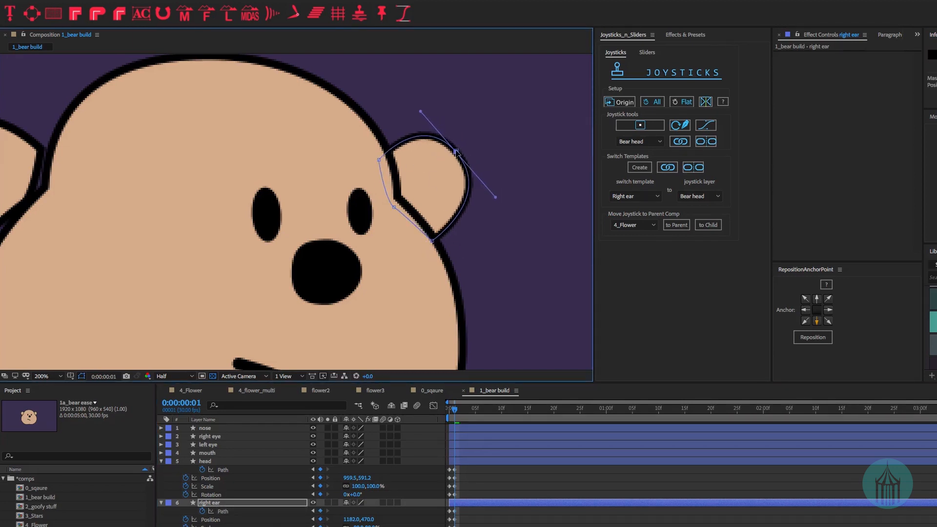
{"action": "scroll", "coordinate": [437, 239], "scroll_direction": "down", "scroll_amount": 1}
- Compare frames 0 and 1, then free-transform the whole right ear shape
{"action": "left_click", "coordinate": [453, 414]}
{"action": "key", "text": "Page_Up"}
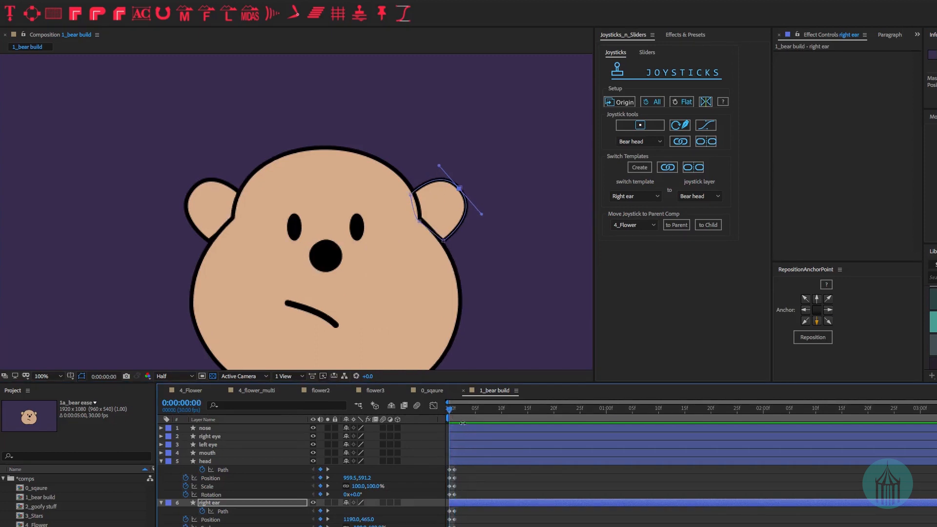
{"action": "left_click", "coordinate": [454, 412]}
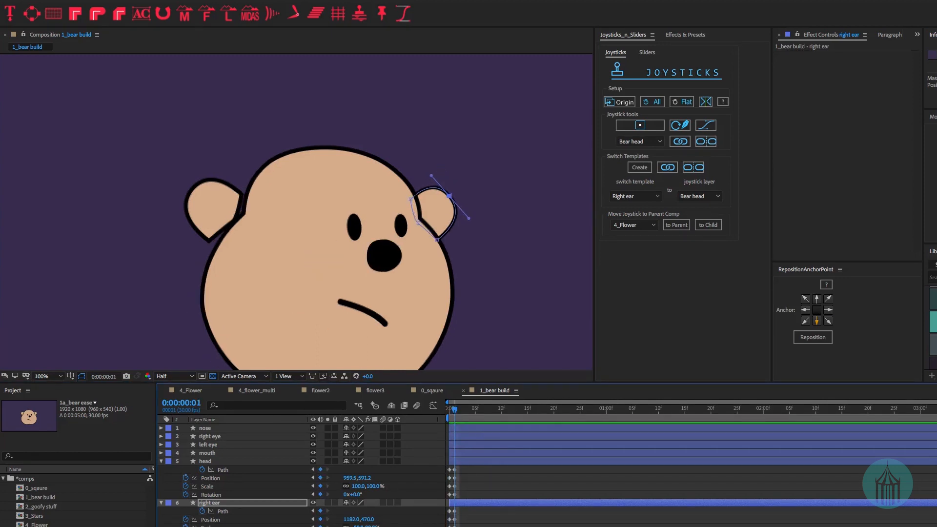
{"action": "double_click", "coordinate": [435, 212]}
{"action": "left_click", "coordinate": [213, 211]}
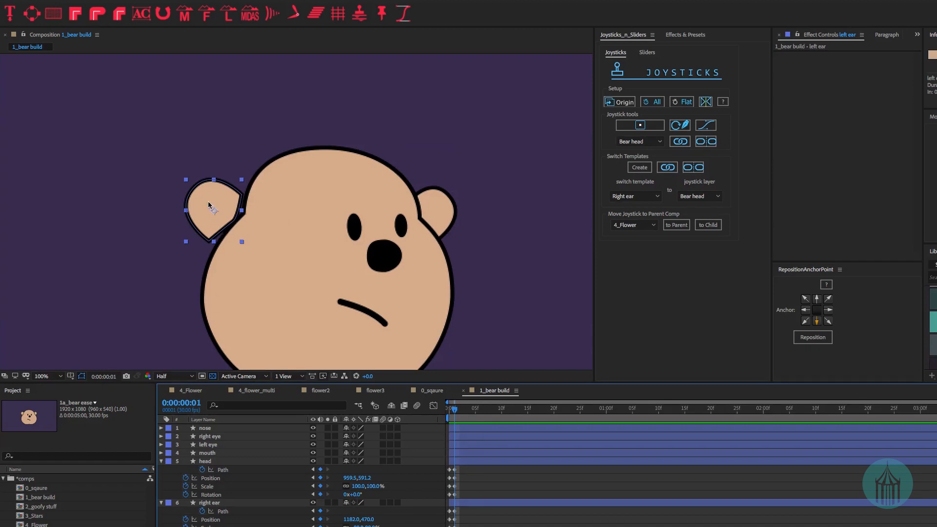
- Move the left ear right and down and scale it up slightly
{"action": "left_click_drag", "start_coordinate": [206, 200], "coordinate": [220, 203]}
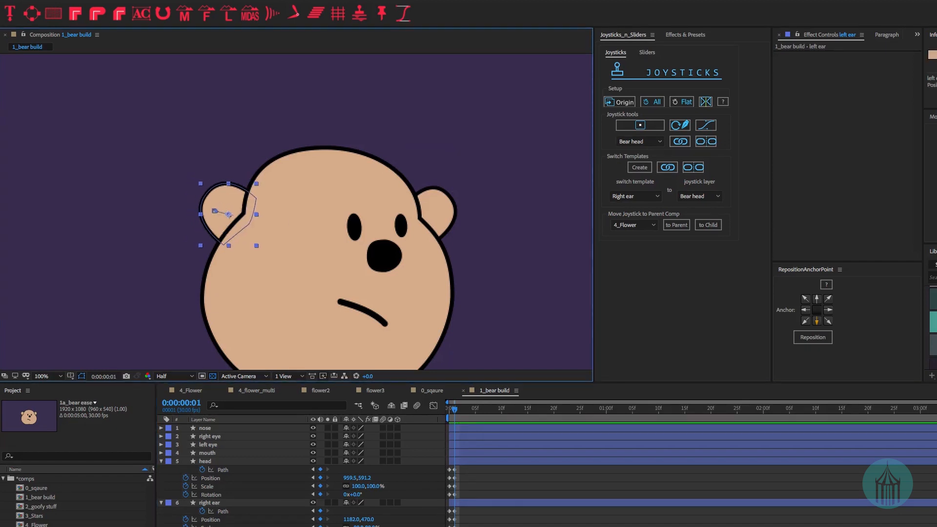
{"action": "left_click", "coordinate": [209, 526]}
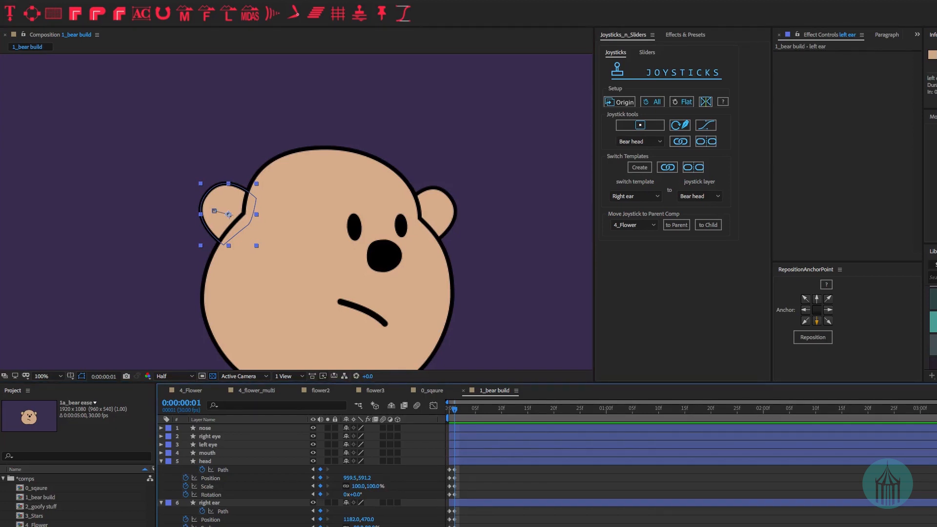
{"action": "left_click_drag", "start_coordinate": [356, 526], "coordinate": [360, 526]}
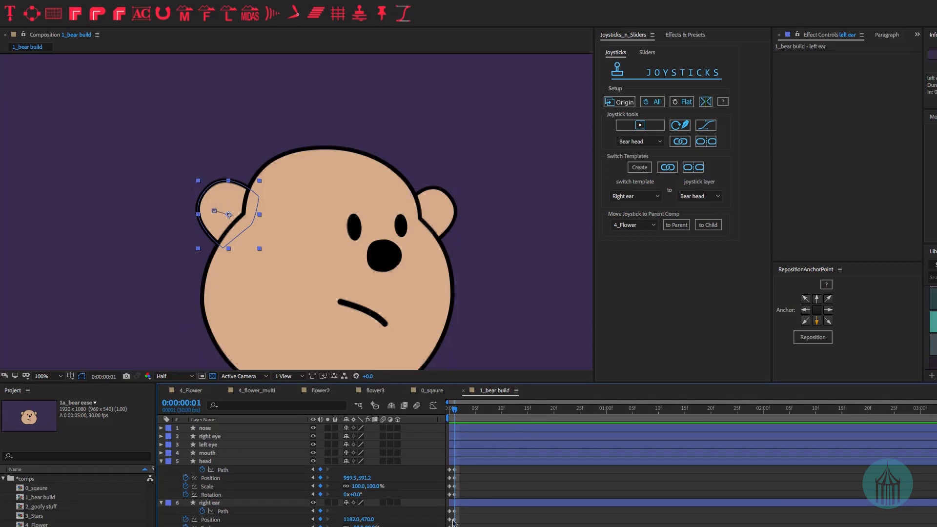
- Flip between frames 0 and 1 to compare the poses, then move to frame 2
{"action": "left_click", "coordinate": [450, 411]}
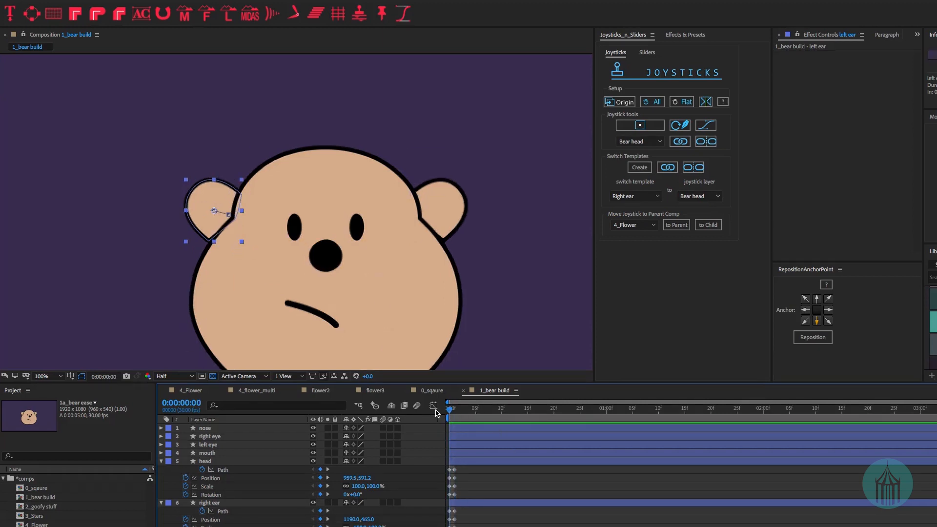
{"action": "left_click_drag", "start_coordinate": [418, 298], "coordinate": [378, 244]}
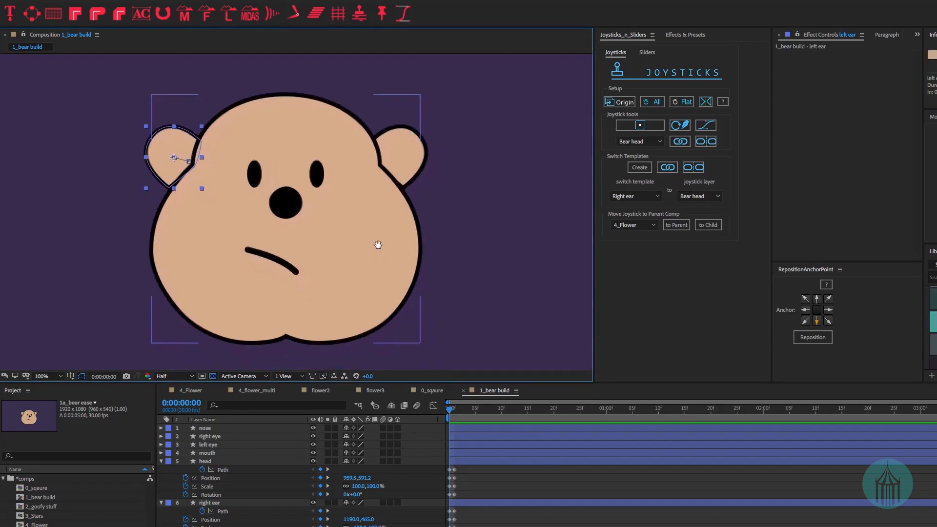
{"action": "left_click", "coordinate": [452, 413]}
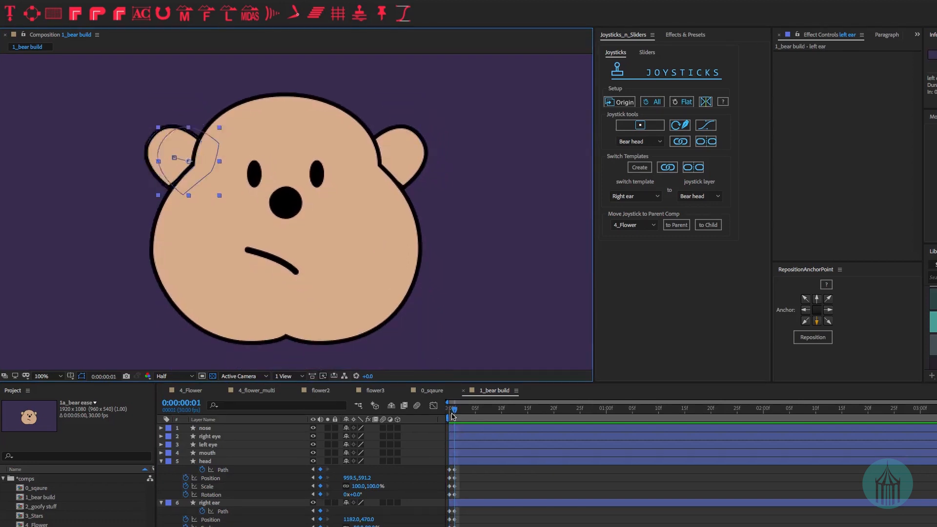
{"action": "key", "text": "Page_Up"}
{"action": "key", "text": "Page_Down"}
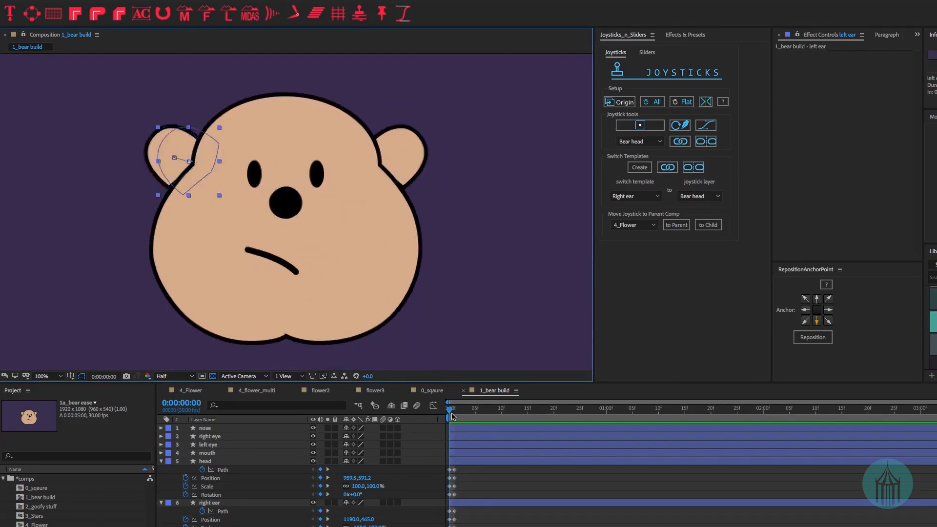
{"action": "key", "text": "Page_Up"}
{"action": "key", "text": "Page_Down"}
{"action": "key", "text": "Page_Up"}
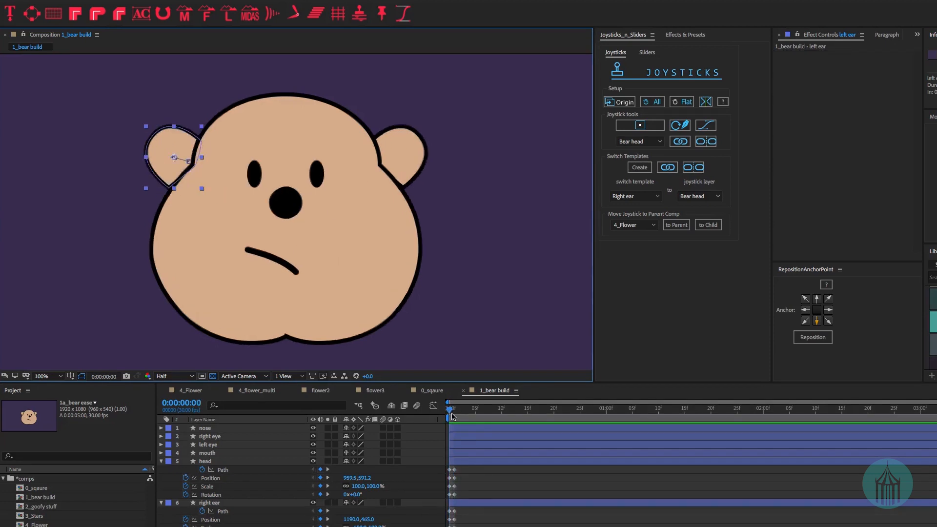
{"action": "left_click", "coordinate": [455, 411]}
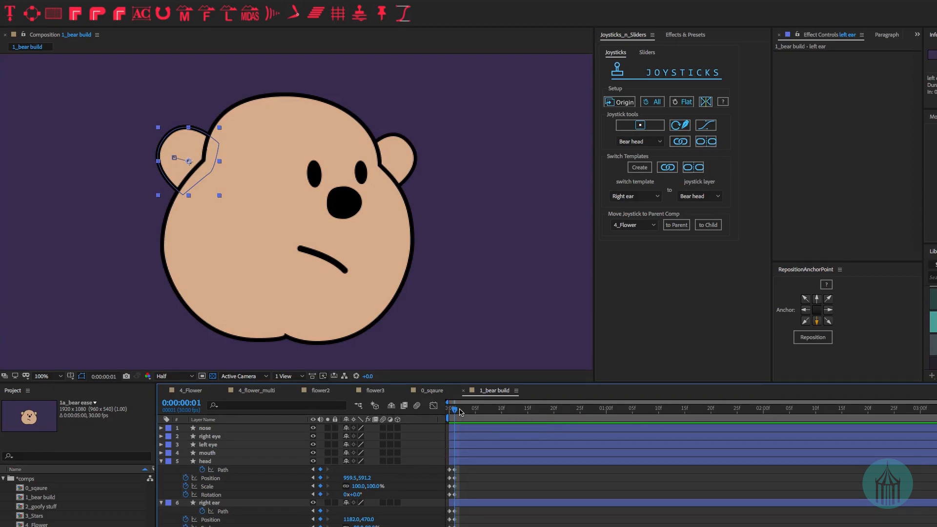
{"action": "left_click", "coordinate": [460, 411]}
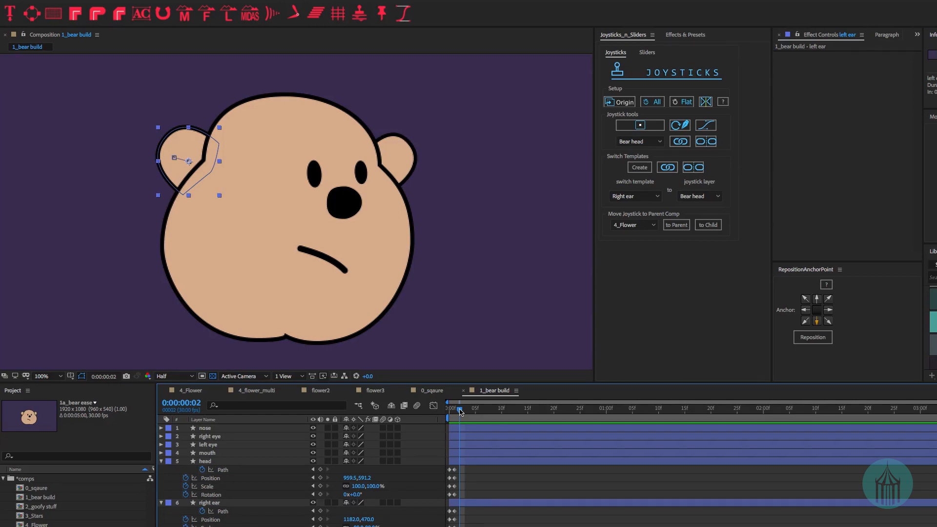
- Select all bear layers and reset their anchor points with Origin in the Joysticks panel
{"action": "left_click", "coordinate": [220, 429]}
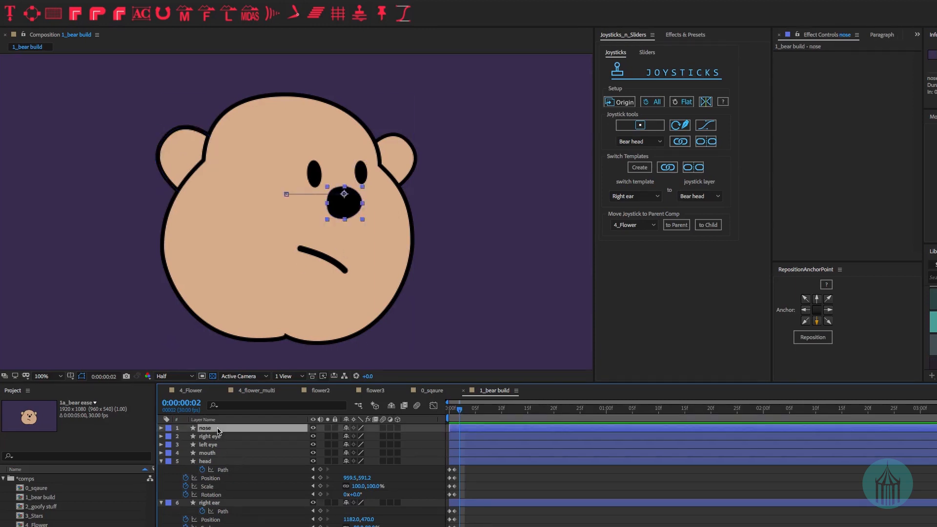
{"action": "key", "text": "ctrl+a"}
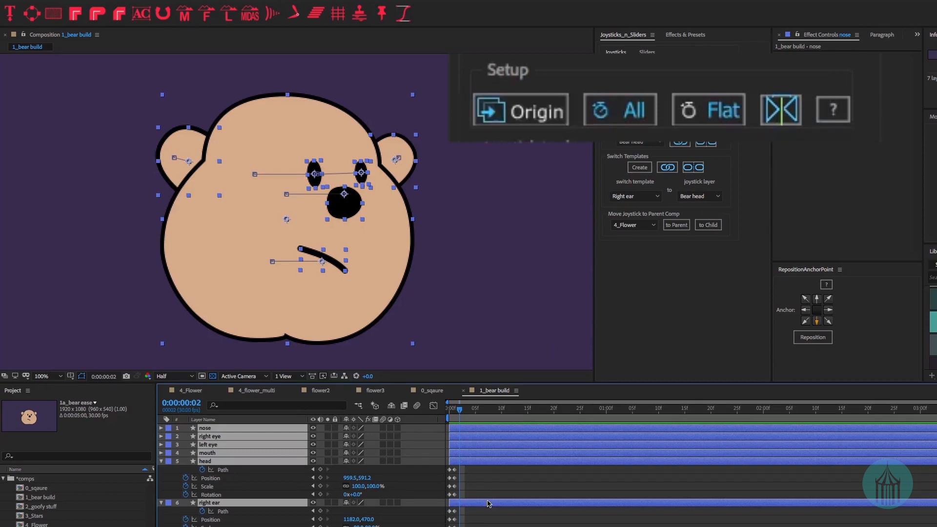
{"action": "left_click", "coordinate": [620, 102]}
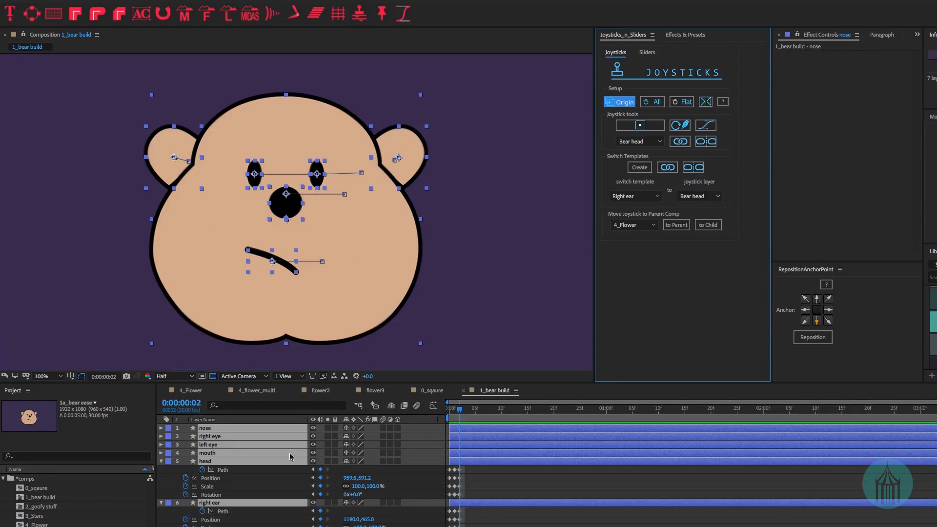
- Review all layers' keyframes at frames 0 and 2, then collapse and deselect the layers
{"action": "key", "text": "u"}
{"action": "scroll", "coordinate": [513, 471], "scroll_direction": "down", "scroll_amount": 5}
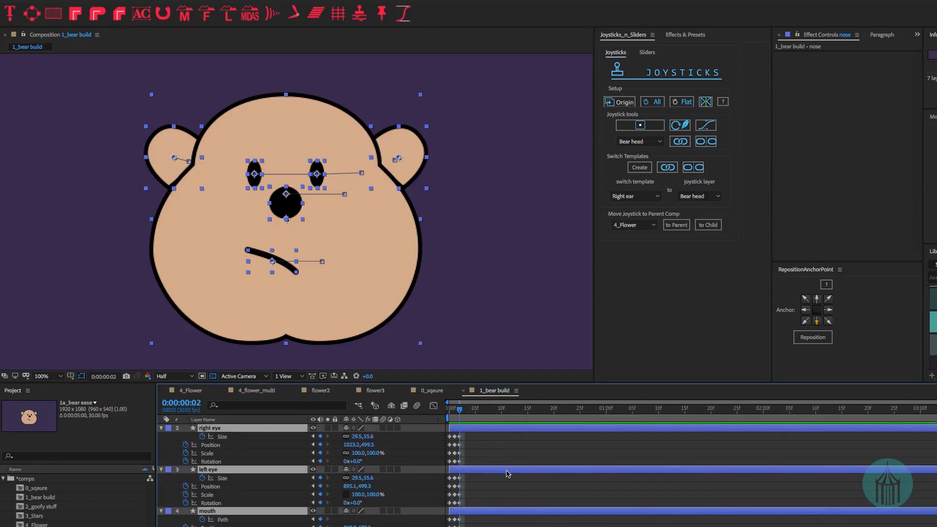
{"action": "scroll", "coordinate": [482, 472], "scroll_direction": "up", "scroll_amount": 5}
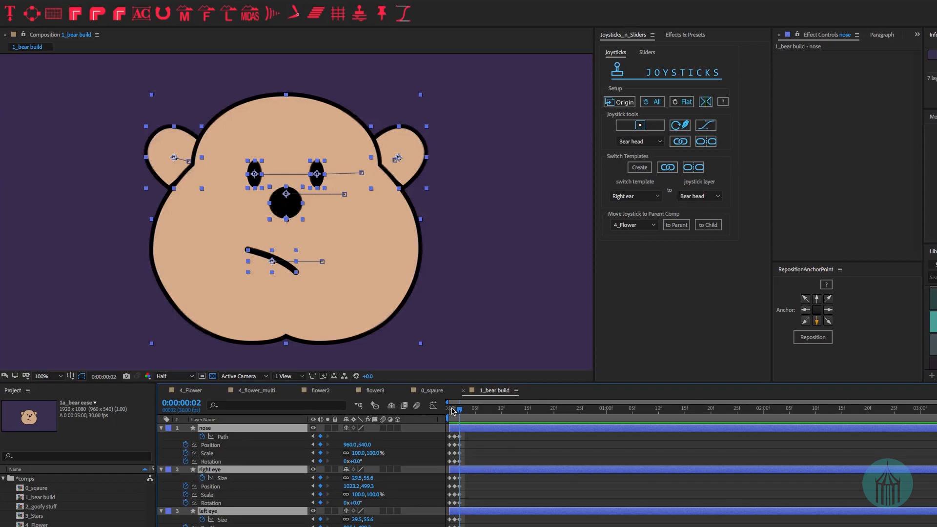
{"action": "left_click", "coordinate": [450, 414]}
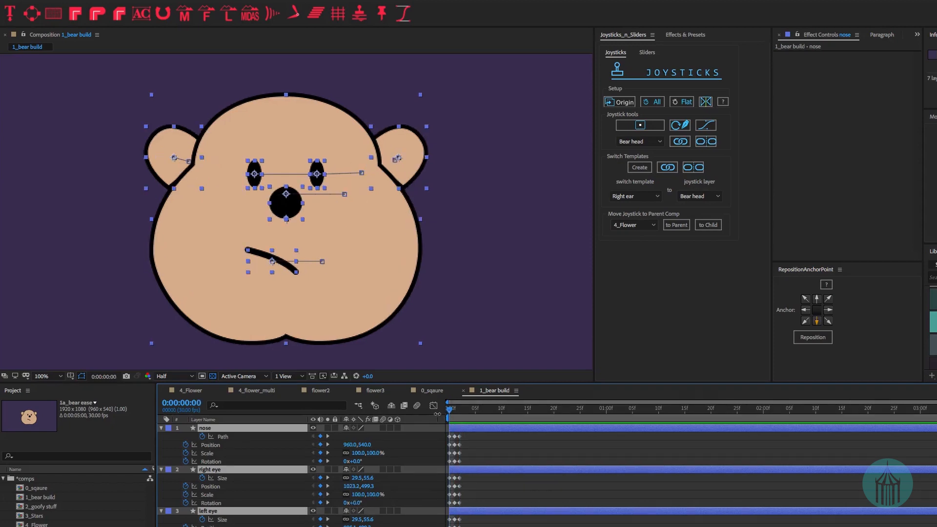
{"action": "left_click", "coordinate": [458, 414]}
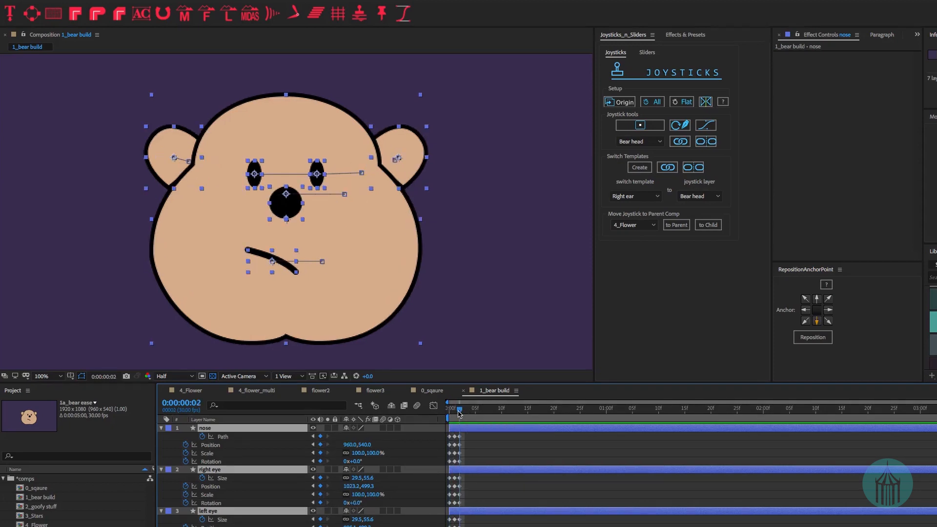
{"action": "left_click", "coordinate": [161, 427]}
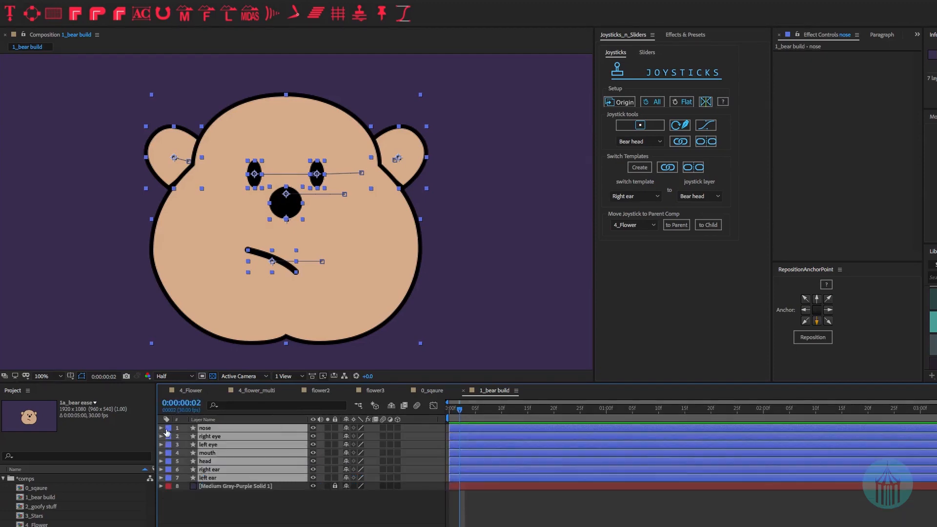
{"action": "left_click", "coordinate": [271, 521]}
- At frame 2, move the nose left onto the cheek and show its keyframes
{"action": "key", "text": "Page_Up"}
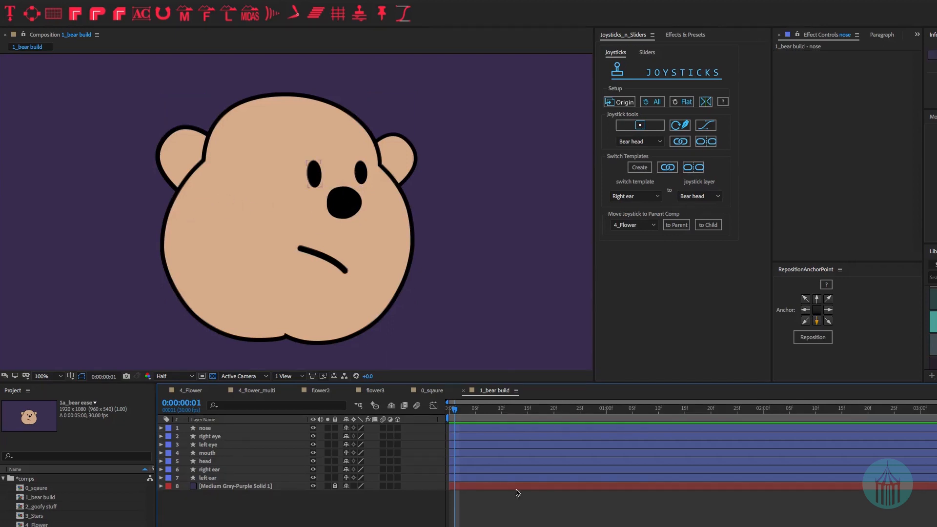
{"action": "key", "text": "Page_Down"}
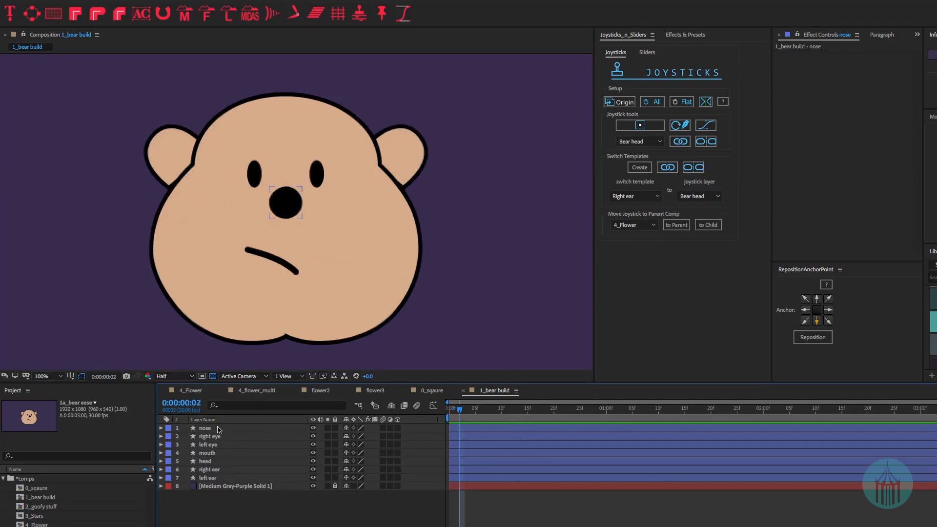
{"action": "left_click_drag", "start_coordinate": [282, 203], "coordinate": [225, 207]}
{"action": "scroll", "coordinate": [225, 207], "scroll_direction": "up", "scroll_amount": 2}
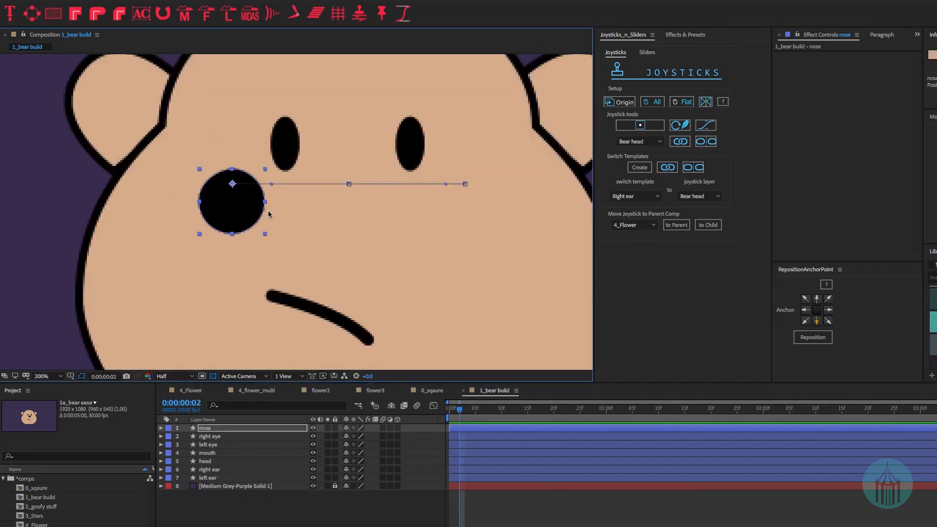
{"action": "key", "text": "u"}
- Reshape the nose path at frame 2, bulging its right side and upper-left curve outward
{"action": "left_click", "coordinate": [229, 436]}
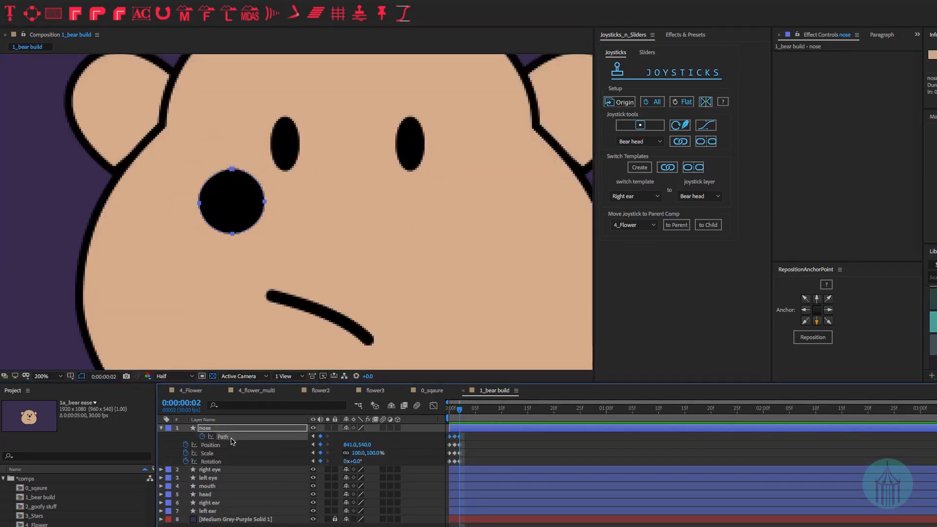
{"action": "left_click_drag", "start_coordinate": [471, 435], "coordinate": [454, 440]}
{"action": "left_click_drag", "start_coordinate": [278, 191], "coordinate": [265, 171]}
{"action": "left_click_drag", "start_coordinate": [265, 219], "coordinate": [265, 228]}
{"action": "left_click_drag", "start_coordinate": [192, 200], "coordinate": [205, 224]}
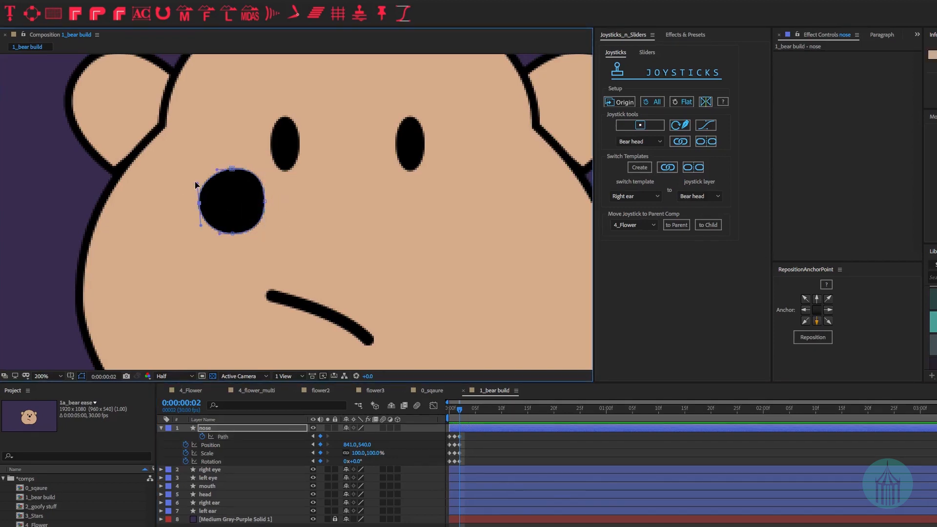
{"action": "mouse_move", "coordinate": [198, 184]}
{"action": "left_mouse_down"}
{"action": "mouse_move", "coordinate": [199, 170]}
{"action": "mouse_move", "coordinate": [195, 201]}
{"action": "left_mouse_up"}
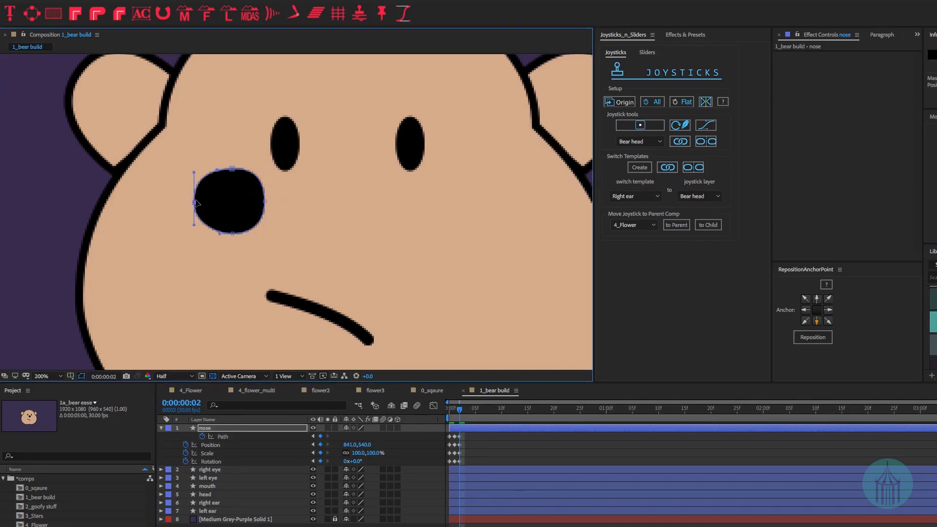
{"action": "left_click", "coordinate": [478, 443]}
- Set the left eye to Position X 804.1, Rotation 8° and Scale 88%
{"action": "left_click", "coordinate": [208, 470]}
{"action": "left_click", "coordinate": [209, 478]}
{"action": "key", "text": "u"}
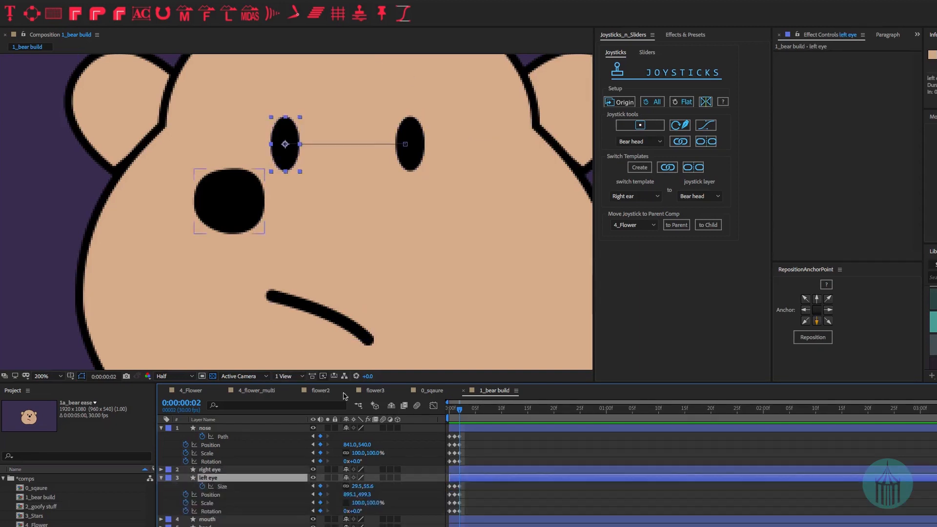
{"action": "left_click_drag", "start_coordinate": [350, 494], "coordinate": [257, 371]}
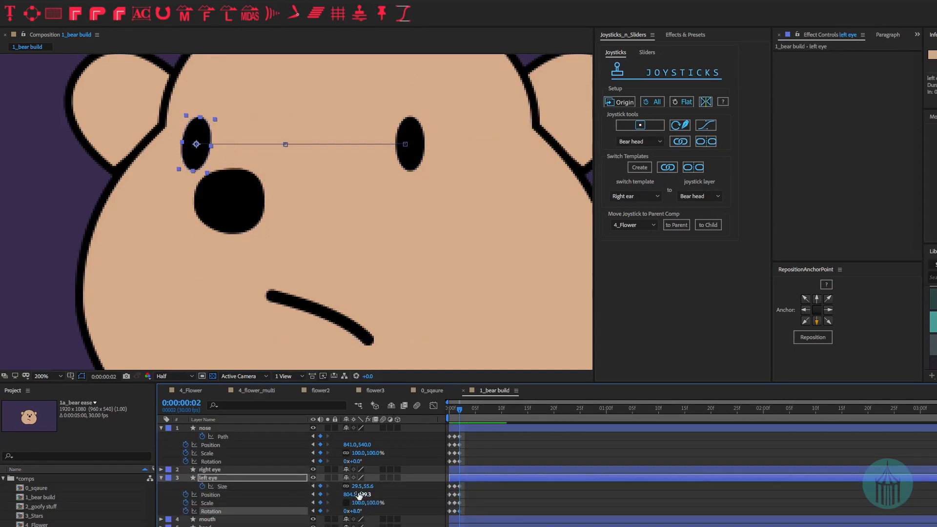
{"action": "left_click_drag", "start_coordinate": [358, 511], "coordinate": [349, 503]}
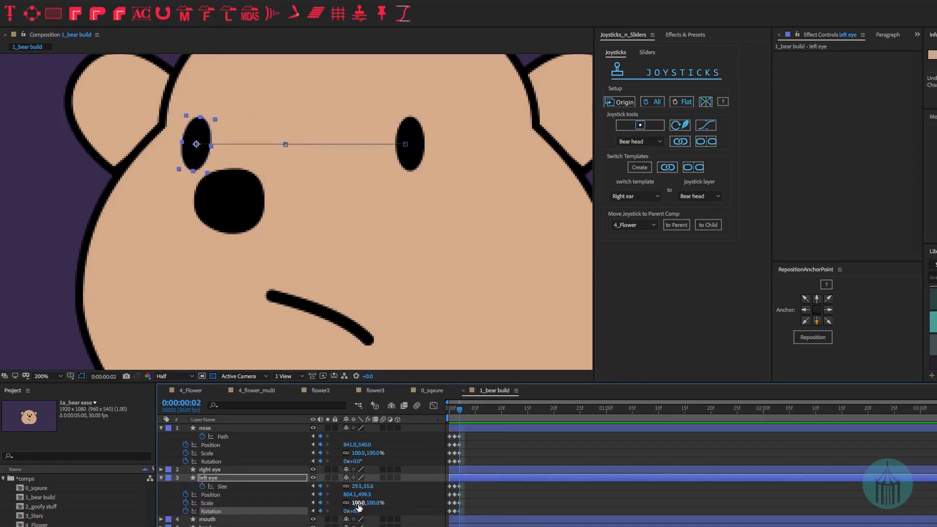
{"action": "left_click", "coordinate": [207, 519]}
{"action": "left_click", "coordinate": [210, 470]}
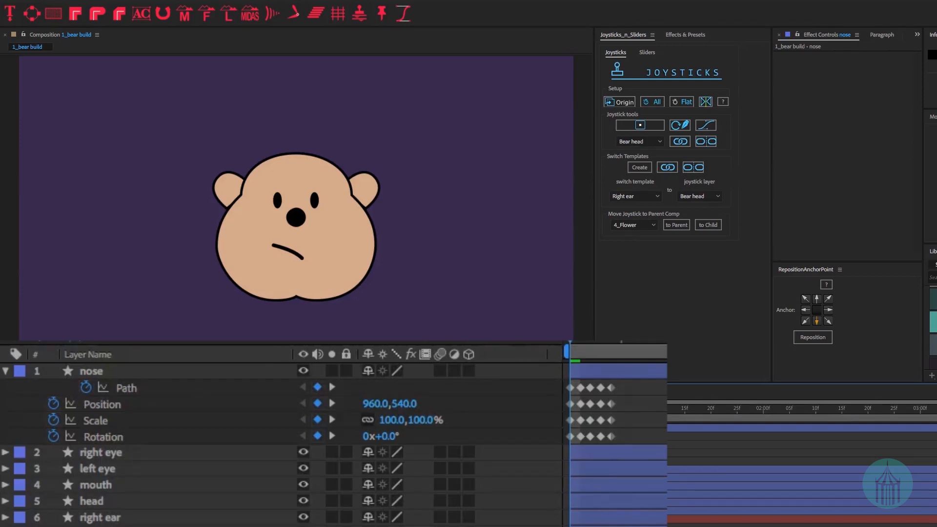
- Step through the head-turned-right, head-turned-left and front-facing looking-up poses
{"action": "key", "text": "Page_Down"}
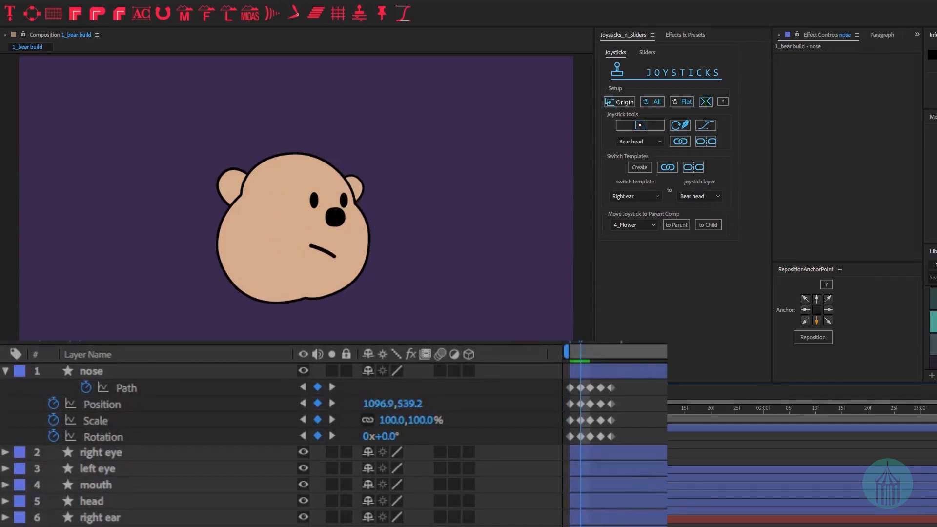
{"action": "key", "text": "Page_Down"}
{"action": "key", "text": "Page_Down"}
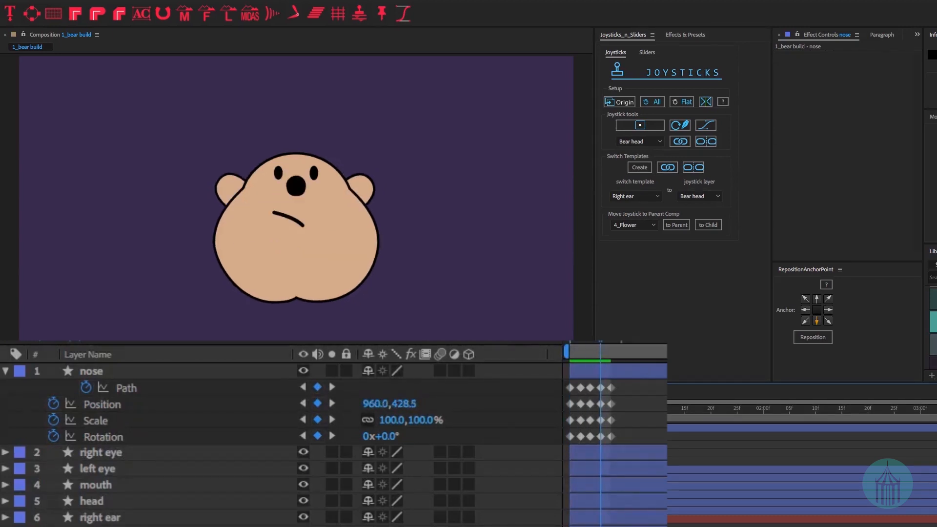
{"action": "key", "text": "Page_Down"}
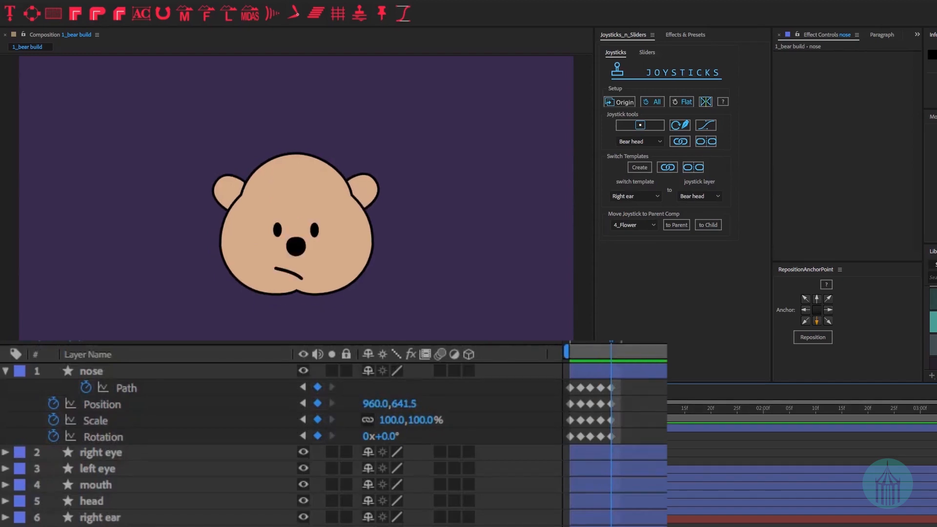
- Select the right eye through left ear layers and reveal their keyframed properties
{"action": "left_click", "coordinate": [612, 455]}
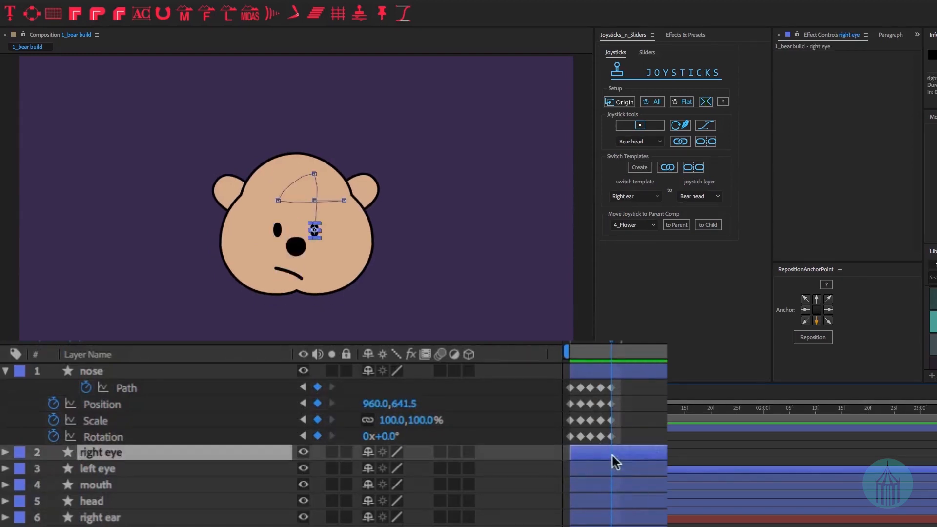
{"action": "left_click", "coordinate": [536, 526], "text": "shift"}
{"action": "key", "text": "u"}
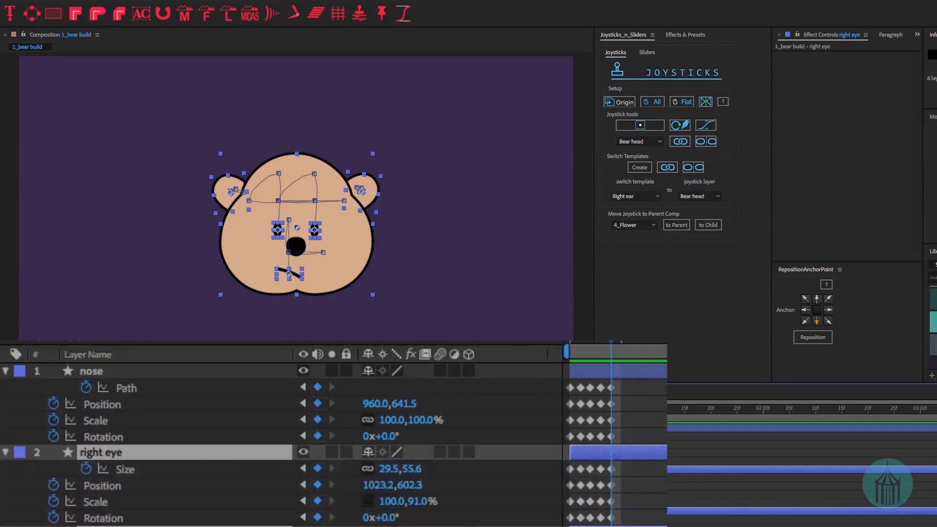
{"action": "scroll", "coordinate": [293, 439], "scroll_direction": "down", "scroll_amount": 6}
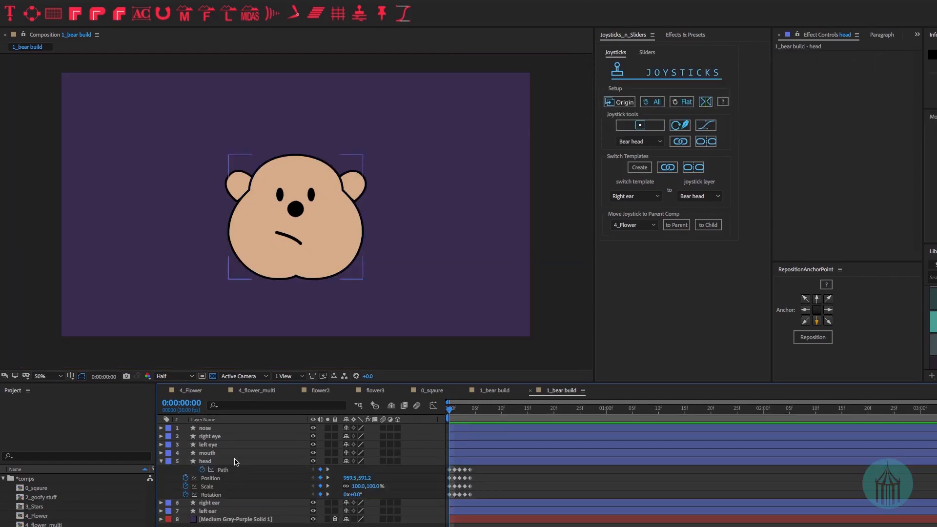
- Duplicate the head layer as head 2, solo it, and select its keyframed Path property
{"action": "left_click", "coordinate": [218, 462]}
{"action": "key", "text": "ctrl+d"}
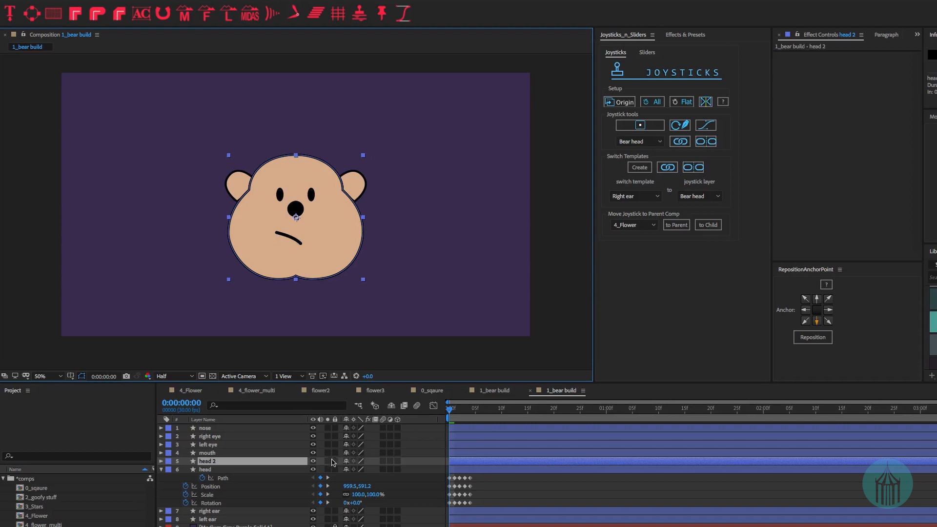
{"action": "left_click", "coordinate": [329, 461]}
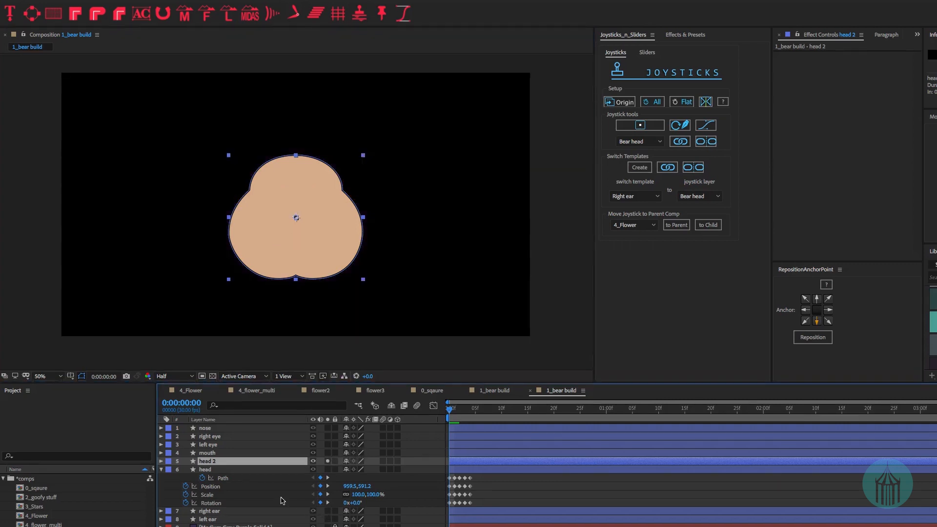
{"action": "key", "text": "u"}
{"action": "left_click", "coordinate": [222, 469]}
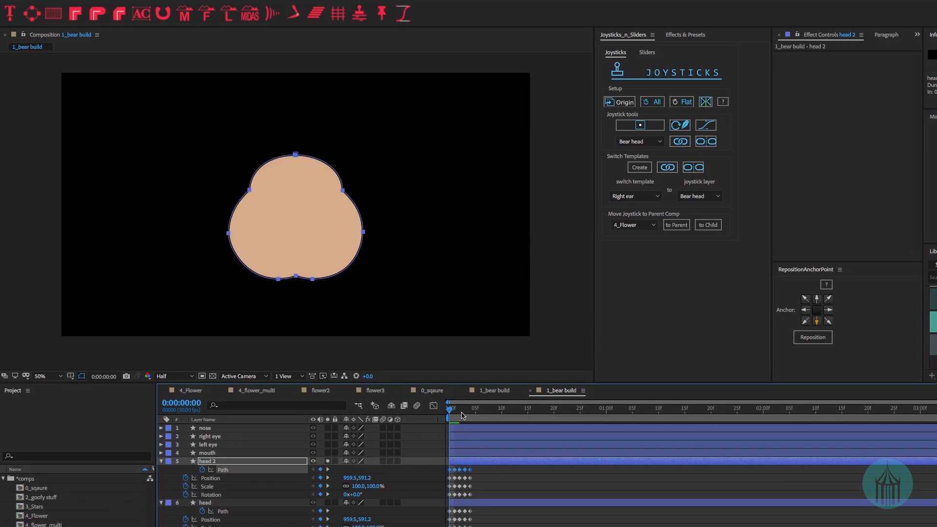
- Delete head 2's keyframes that come after frame 1
{"action": "left_click", "coordinate": [454, 409]}
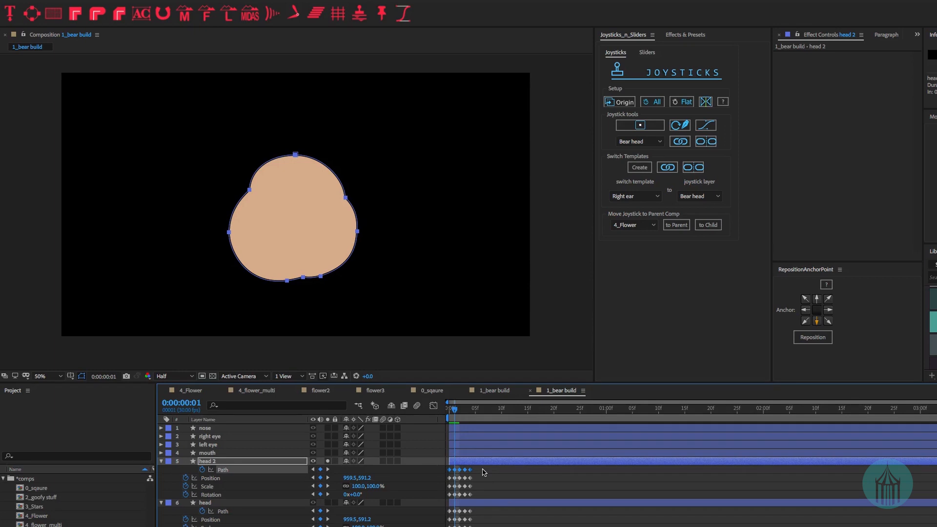
{"action": "left_click_drag", "start_coordinate": [482, 469], "coordinate": [459, 500]}
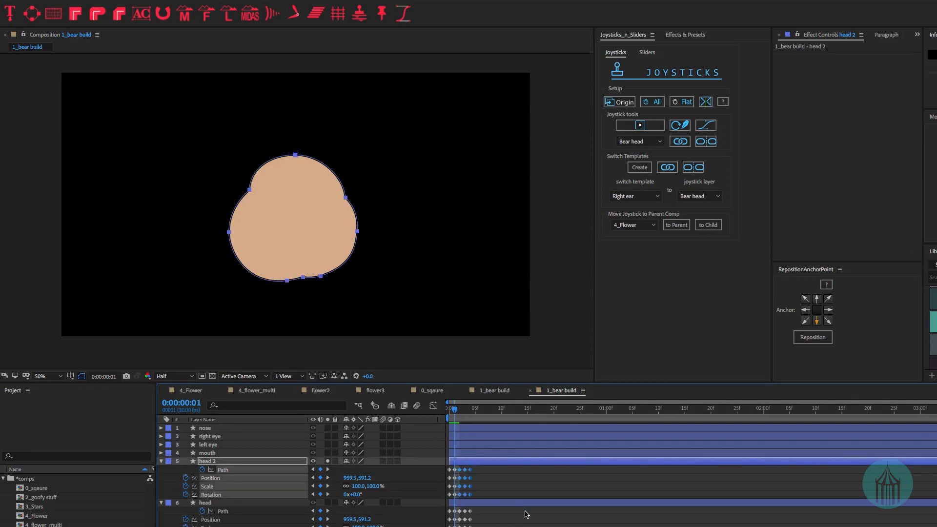
{"action": "key", "text": "Delete"}
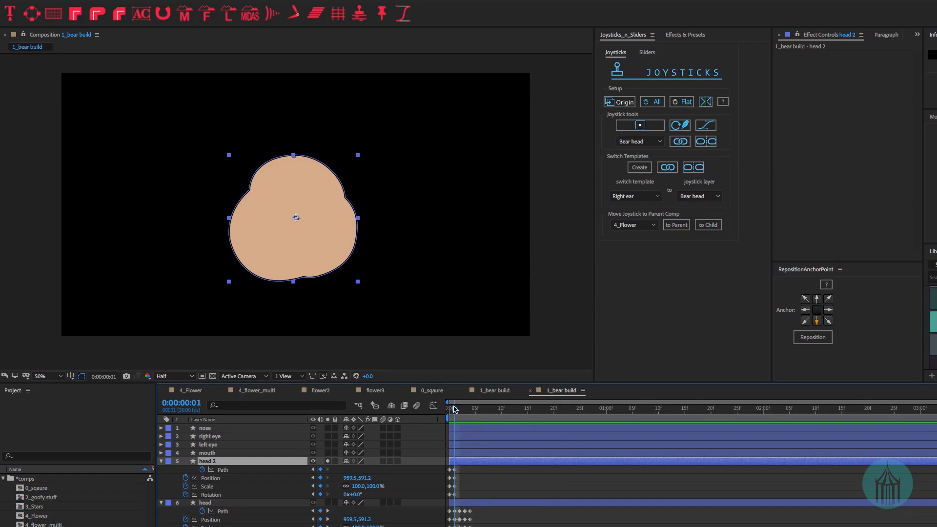
- At frame 2, mirror head 2's Path horizontally with PathFlipper and compare against frame 1
{"action": "key", "text": "Page_Down"}
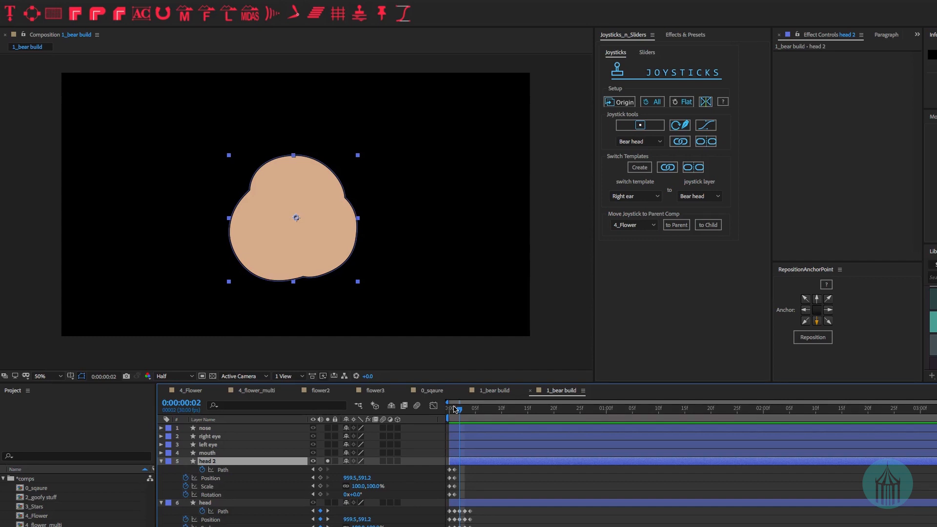
{"action": "left_click", "coordinate": [453, 472]}
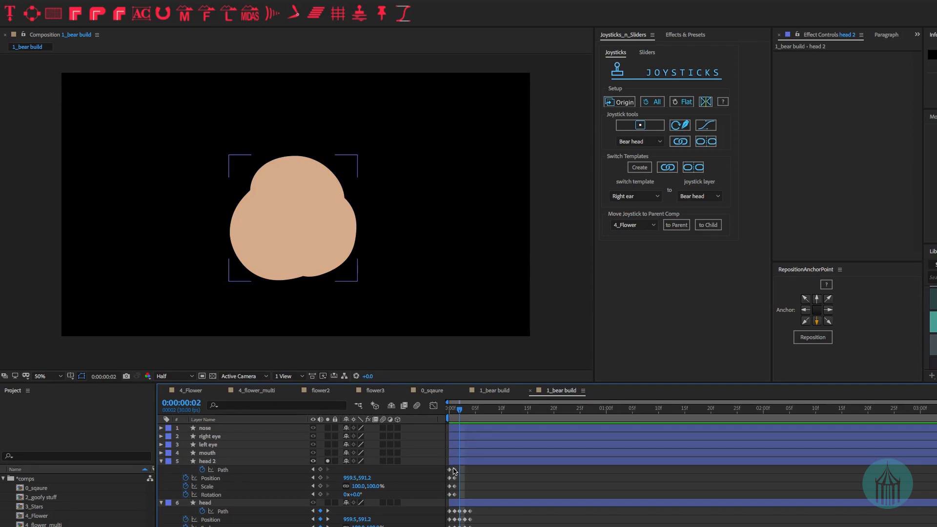
{"action": "left_click", "coordinate": [454, 469]}
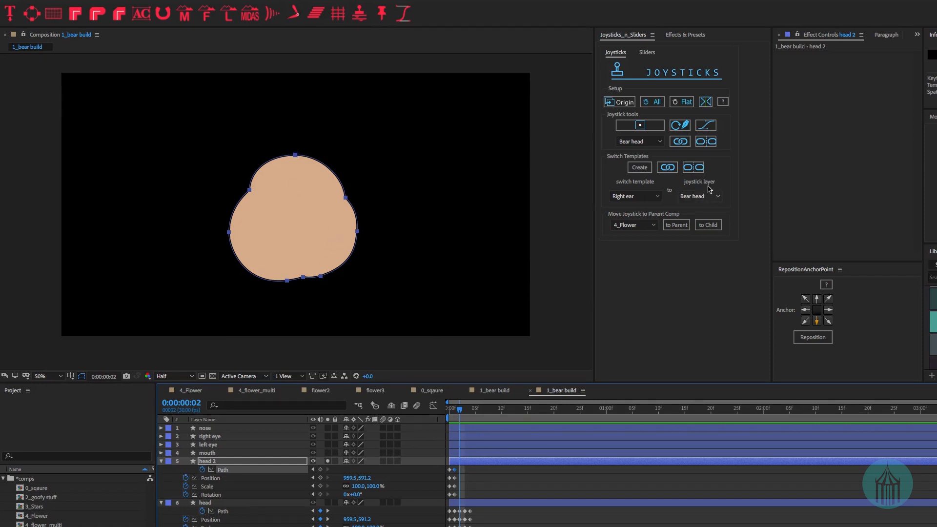
{"action": "left_click", "coordinate": [711, 106]}
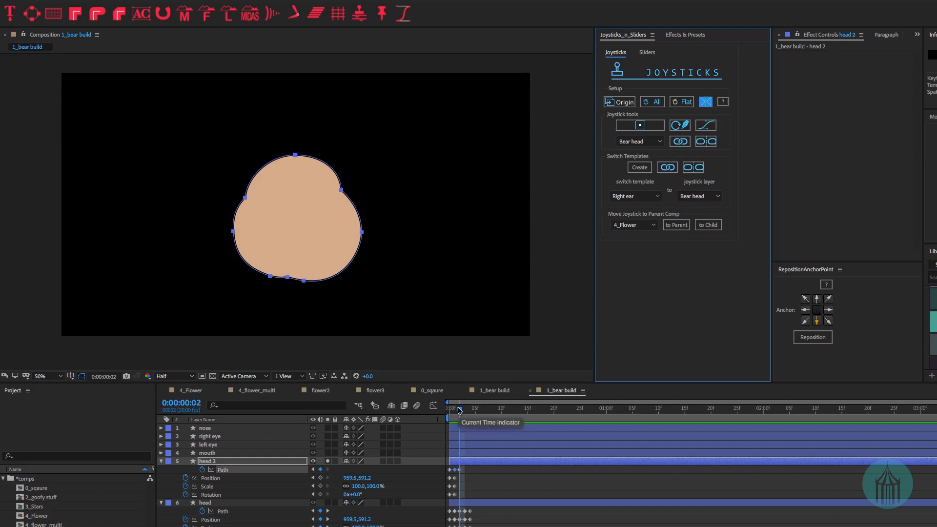
{"action": "left_click_drag", "start_coordinate": [459, 410], "coordinate": [455, 410]}
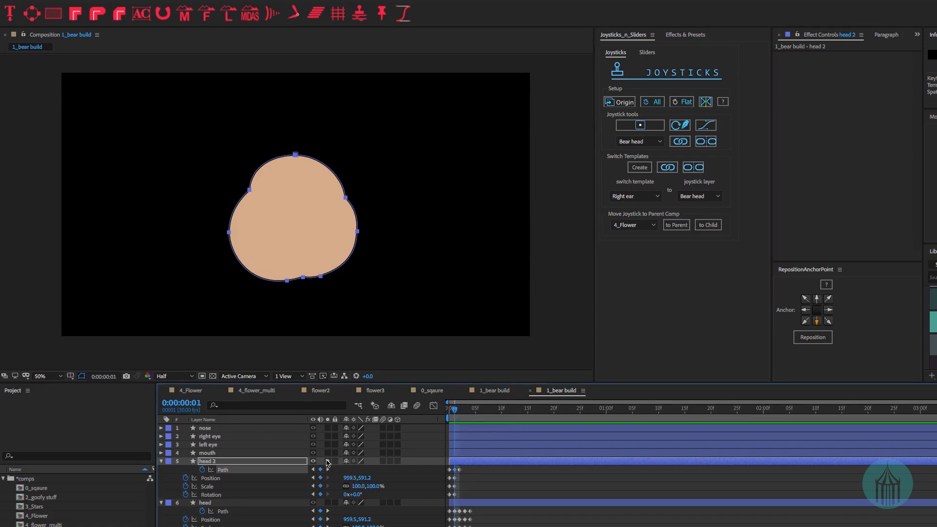
- Unsolo and delete the head 2 test layer, then scrub through the bear animation
{"action": "left_click", "coordinate": [327, 462]}
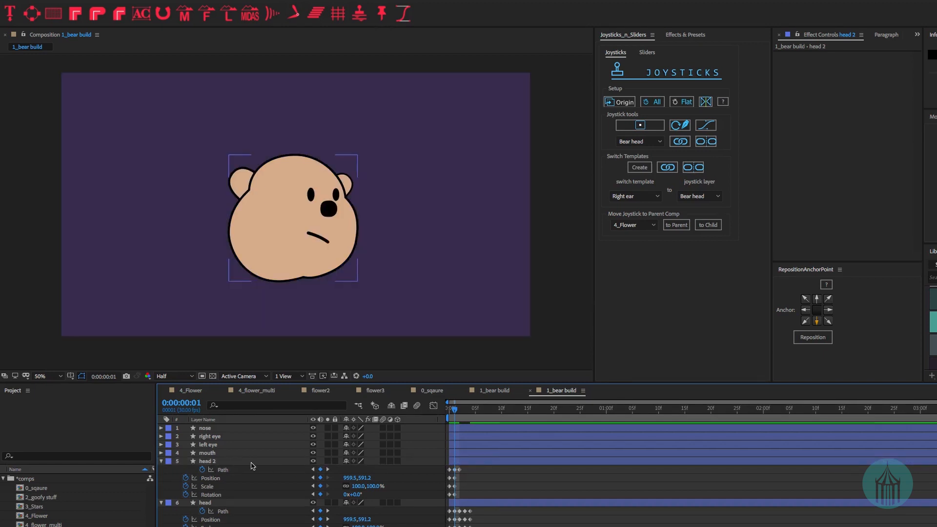
{"action": "key", "text": "Delete"}
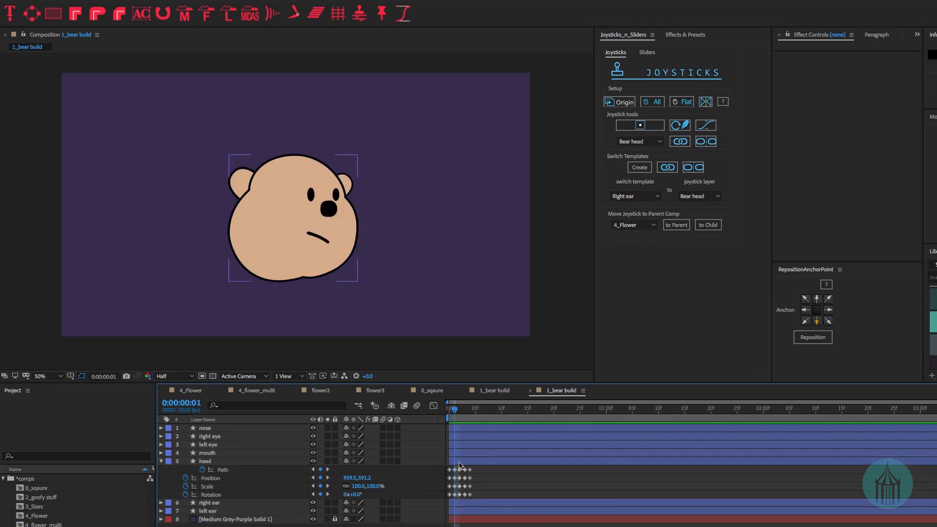
{"action": "left_click_drag", "start_coordinate": [456, 409], "coordinate": [437, 410]}
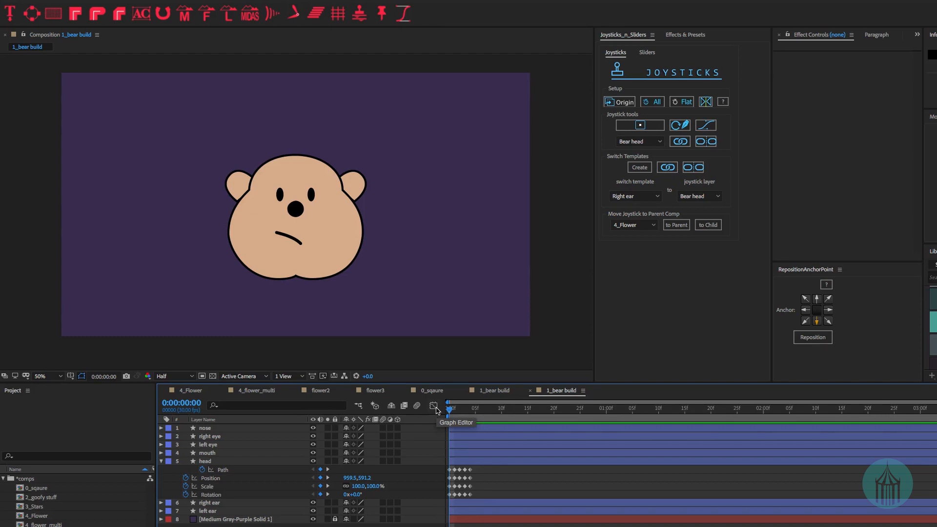
- Collapse the layer properties and select the nose through left ear layers
{"action": "key", "text": "u"}
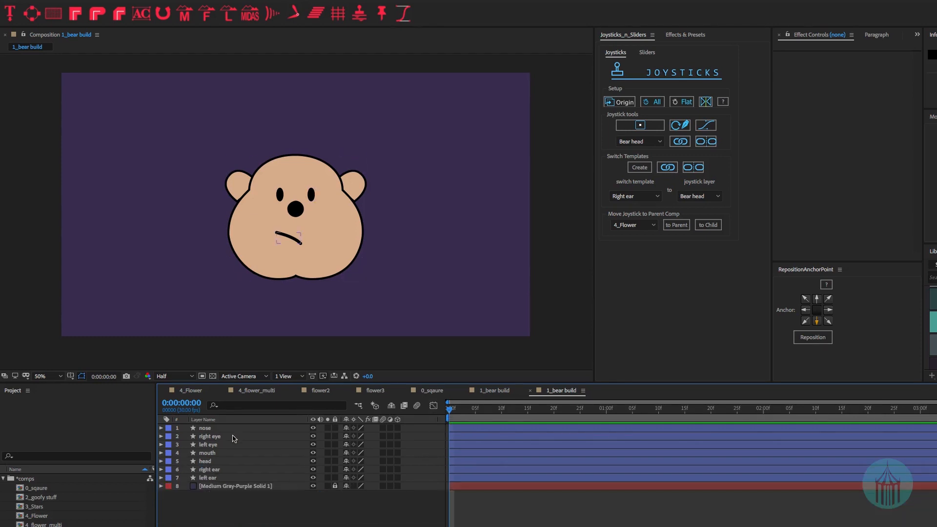
{"action": "left_click", "coordinate": [233, 429]}
{"action": "left_click", "coordinate": [224, 478], "text": "shift"}
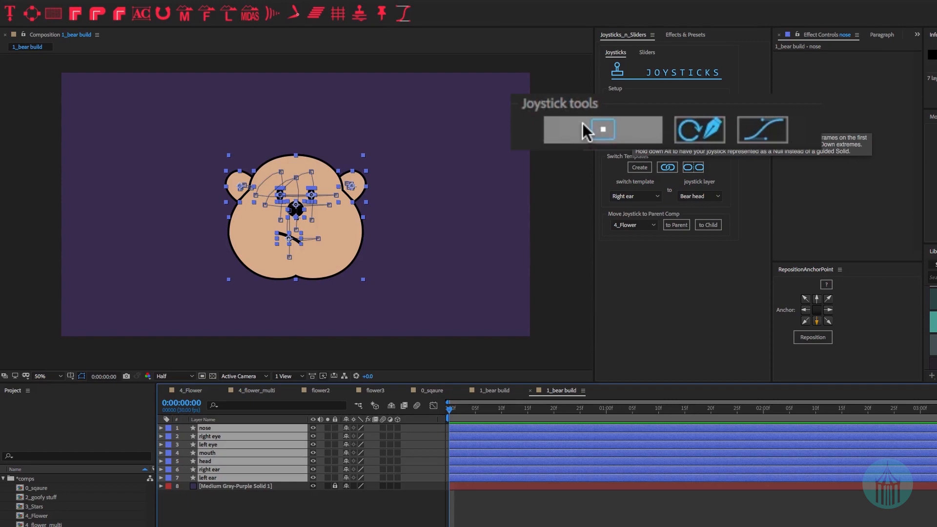
- Create a joystick named Bear Control for the face layers and select Bear Control Origin
{"action": "left_click", "coordinate": [632, 126]}
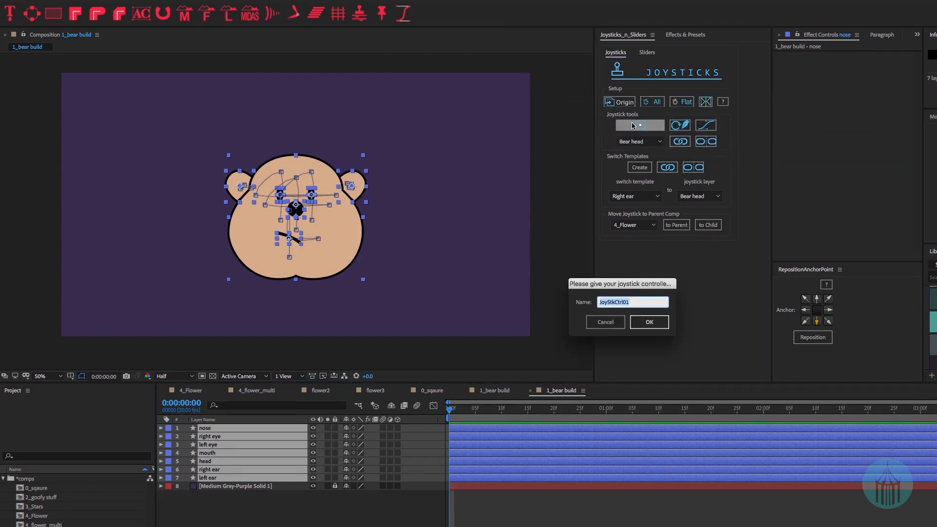
{"action": "type", "text": "Bear Control"}
{"action": "left_click", "coordinate": [652, 324]}
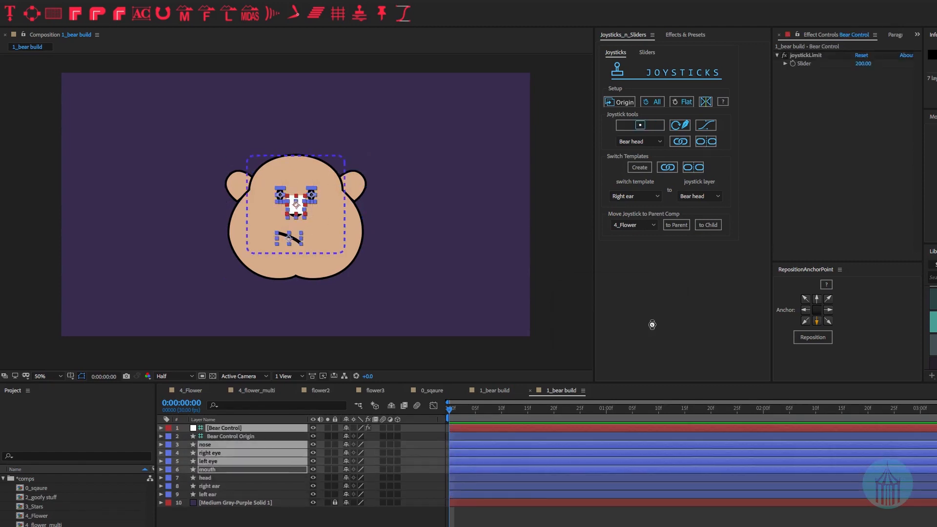
{"action": "key", "text": "ctrl+shift+Down"}
{"action": "key", "text": "ctrl+shift+Down"}
{"action": "key", "text": "ctrl+shift+Down"}
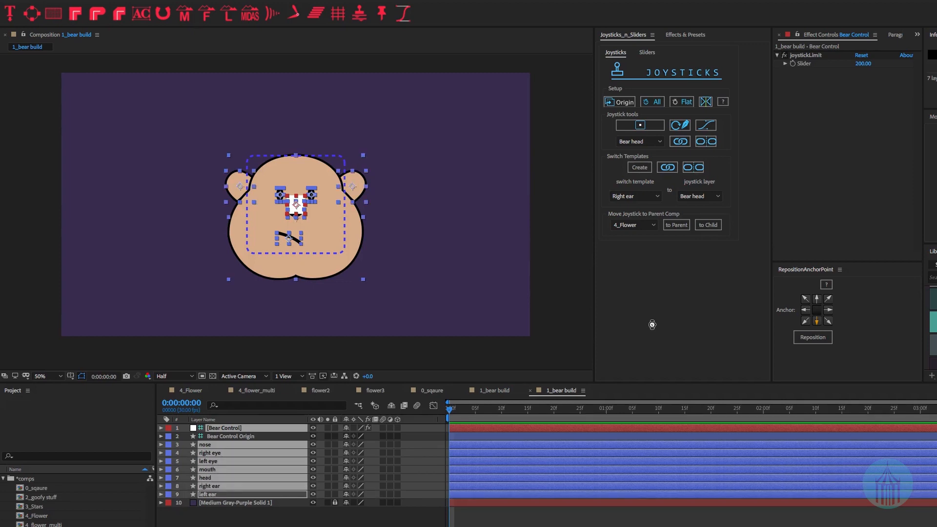
{"action": "left_click", "coordinate": [293, 510]}
{"action": "left_click", "coordinate": [241, 437]}
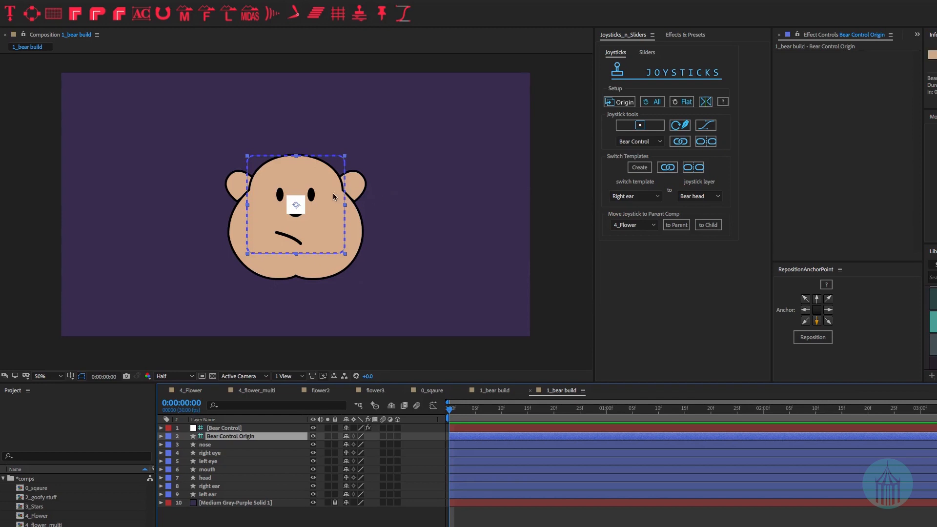
- Move the Bear Control joystick box to the bear's lower right and show its Position
{"action": "left_click_drag", "start_coordinate": [324, 201], "coordinate": [489, 268]}
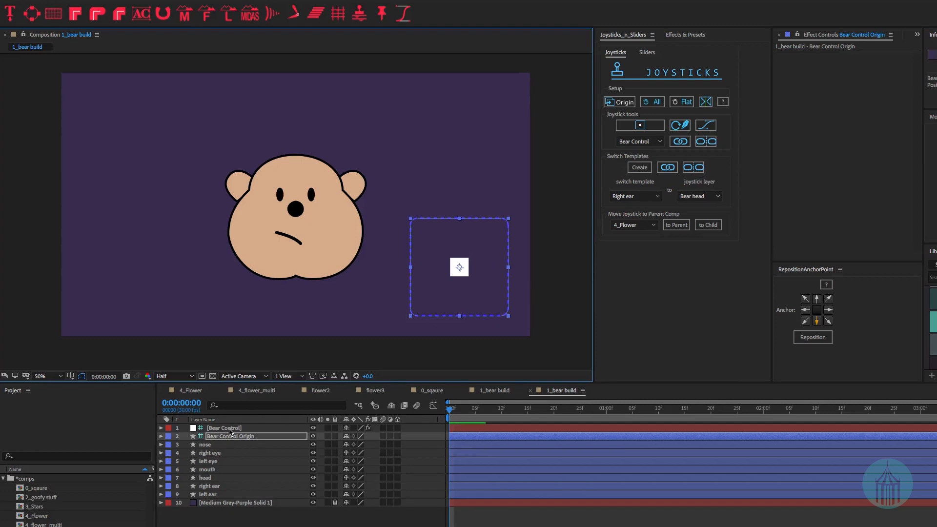
{"action": "left_click", "coordinate": [229, 428]}
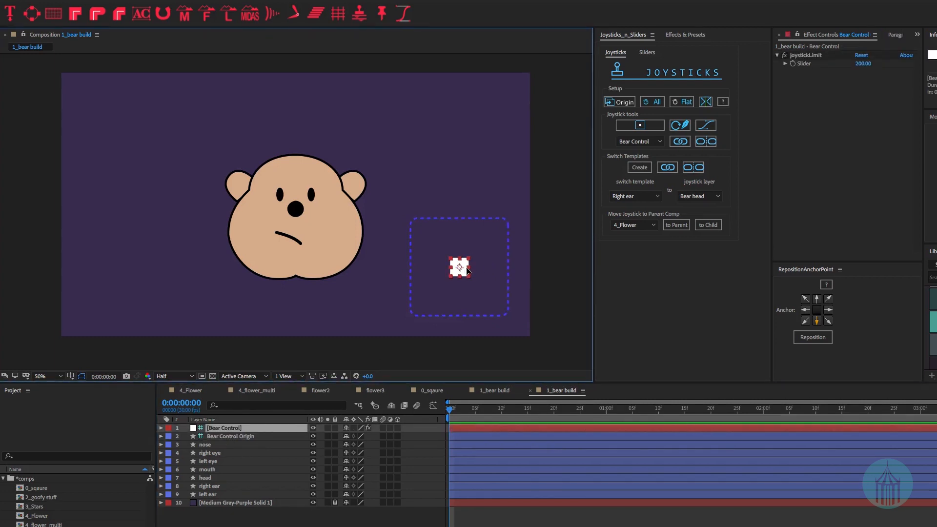
{"action": "left_click_drag", "start_coordinate": [466, 271], "coordinate": [506, 251]}
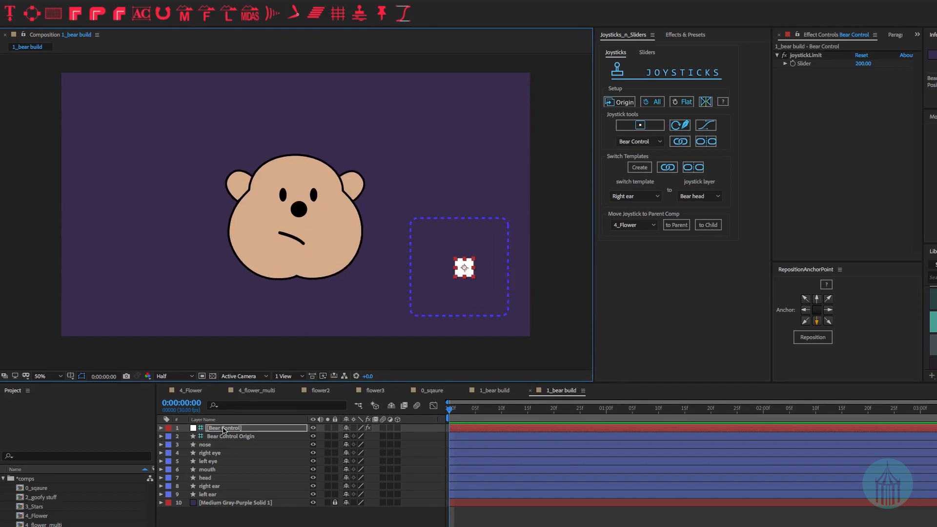
{"action": "left_click", "coordinate": [222, 429]}
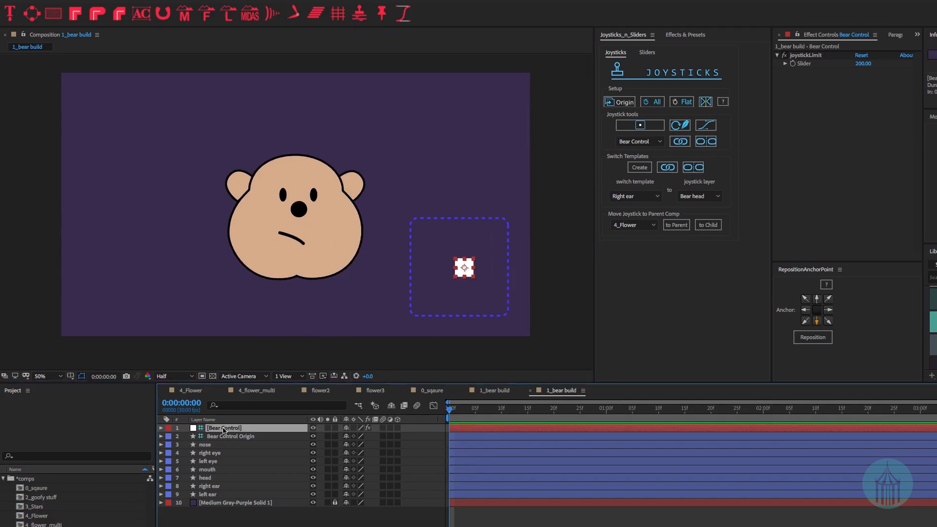
{"action": "key", "text": "p"}
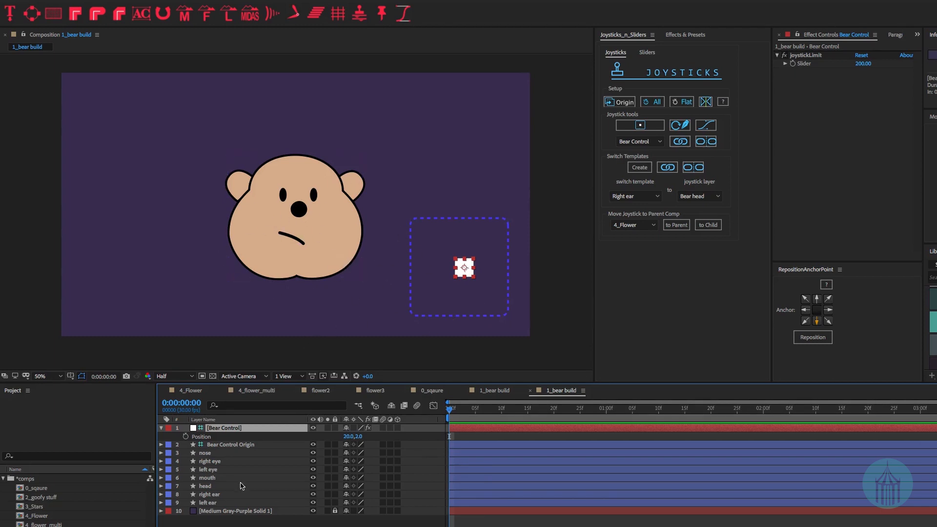
- Keyframe the joystick Position, push it upward at the one-second mark, and preview
{"action": "left_click", "coordinate": [252, 517]}
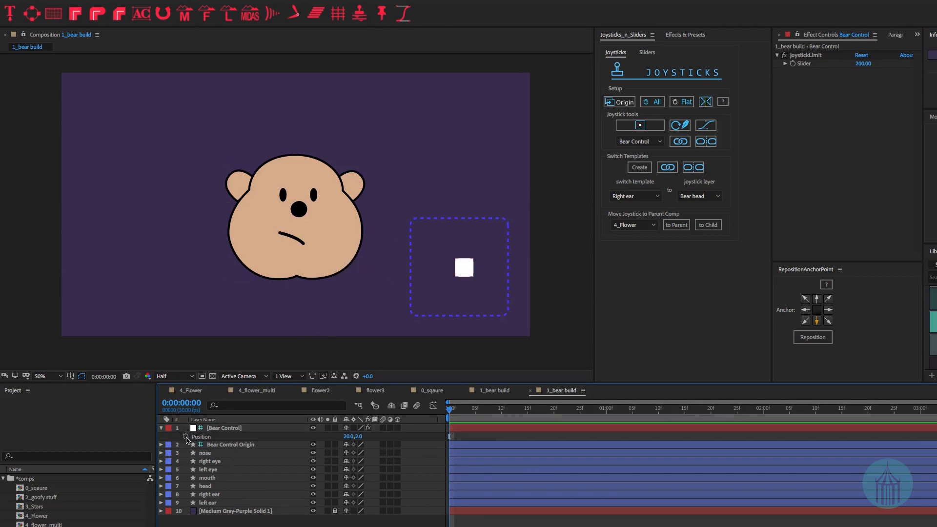
{"action": "left_click", "coordinate": [186, 436]}
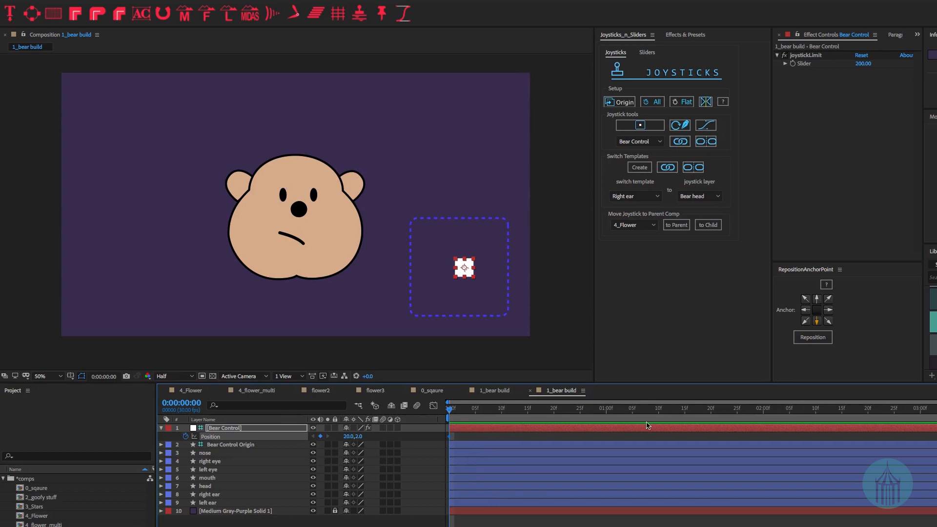
{"action": "key", "text": "space"}
{"action": "left_click", "coordinate": [607, 412]}
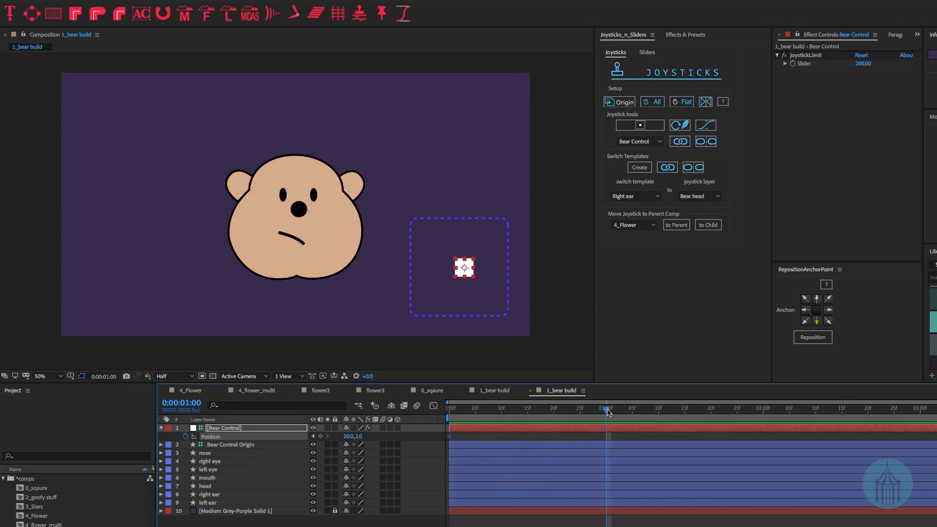
{"action": "left_click_drag", "start_coordinate": [466, 248], "coordinate": [462, 221]}
{"action": "key", "text": "space"}
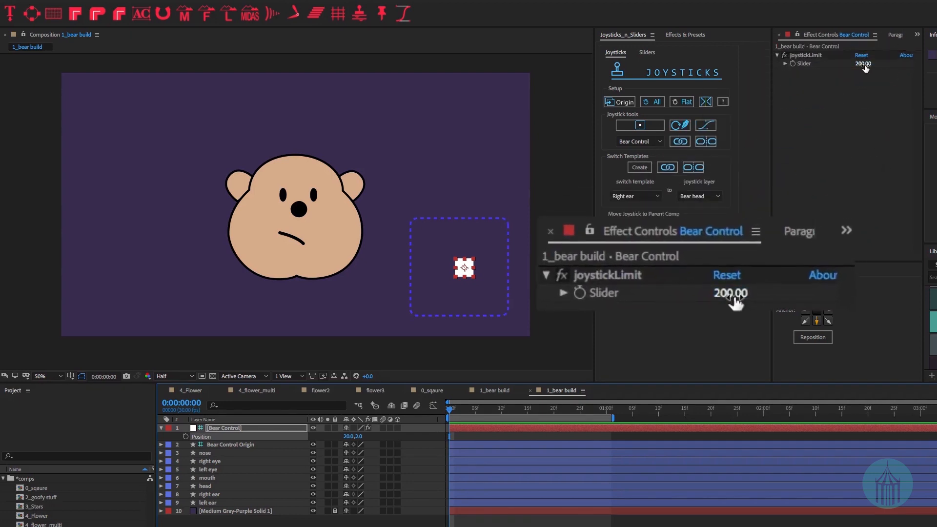
- Raise the joystickLimit Slider to 100, then 200, test-dragging the joystick and undoing each test
{"action": "left_click", "coordinate": [862, 64]}
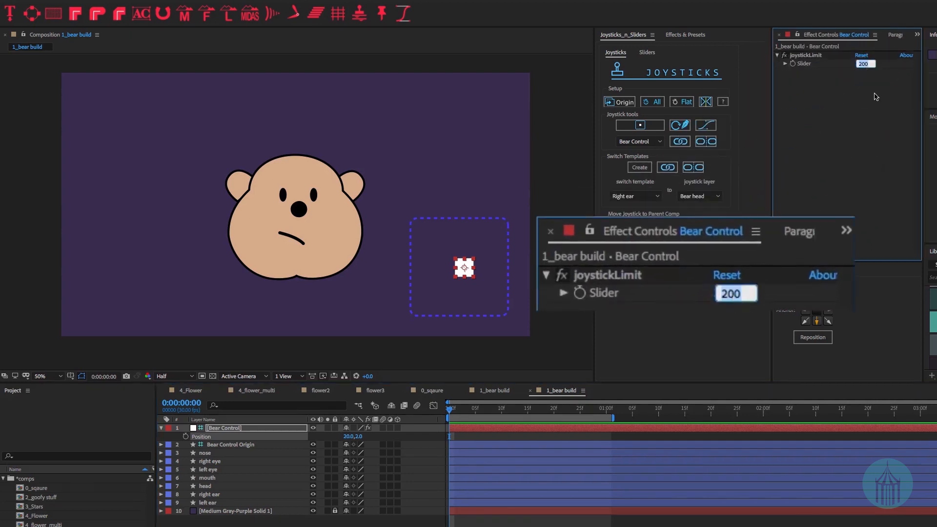
{"action": "type", "text": "100"}
{"action": "key", "text": "Return"}
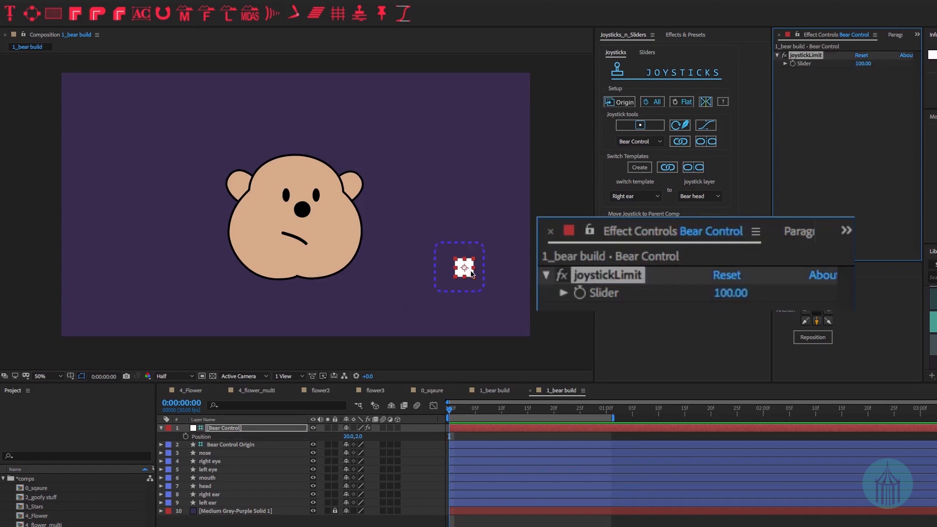
{"action": "mouse_move", "coordinate": [475, 276]}
{"action": "left_mouse_down"}
{"action": "mouse_move", "coordinate": [457, 278]}
{"action": "mouse_move", "coordinate": [466, 291]}
{"action": "mouse_move", "coordinate": [464, 268]}
{"action": "left_mouse_up"}
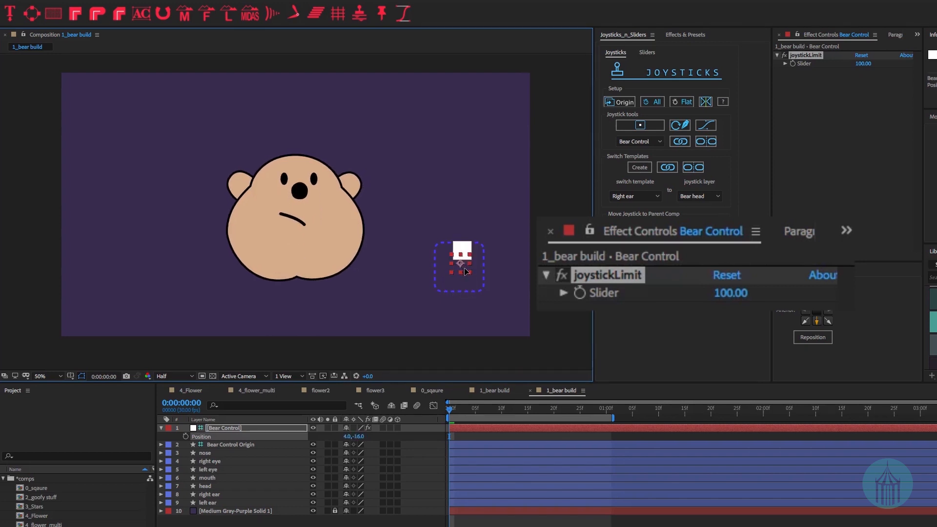
{"action": "key", "text": "ctrl+z"}
{"action": "left_click", "coordinate": [863, 63]}
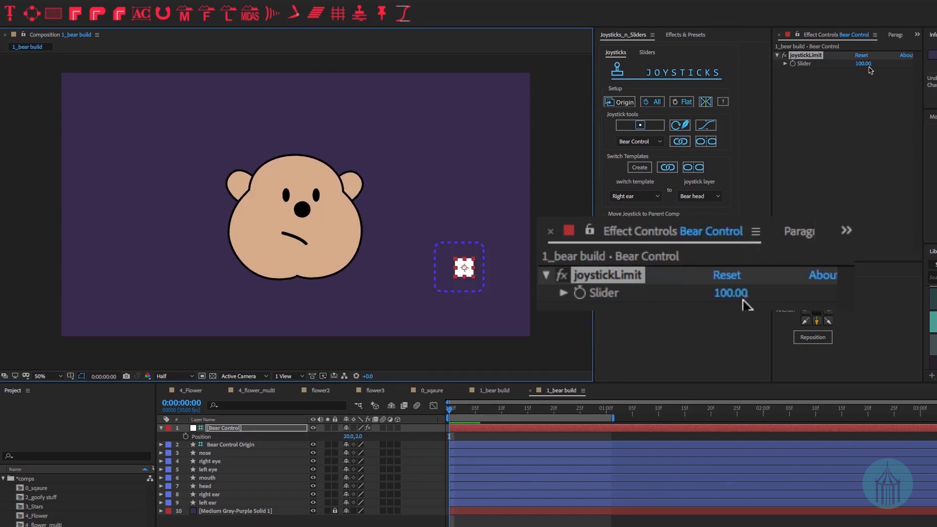
{"action": "type", "text": "200"}
{"action": "key", "text": "Return"}
{"action": "type", "text": "400"}
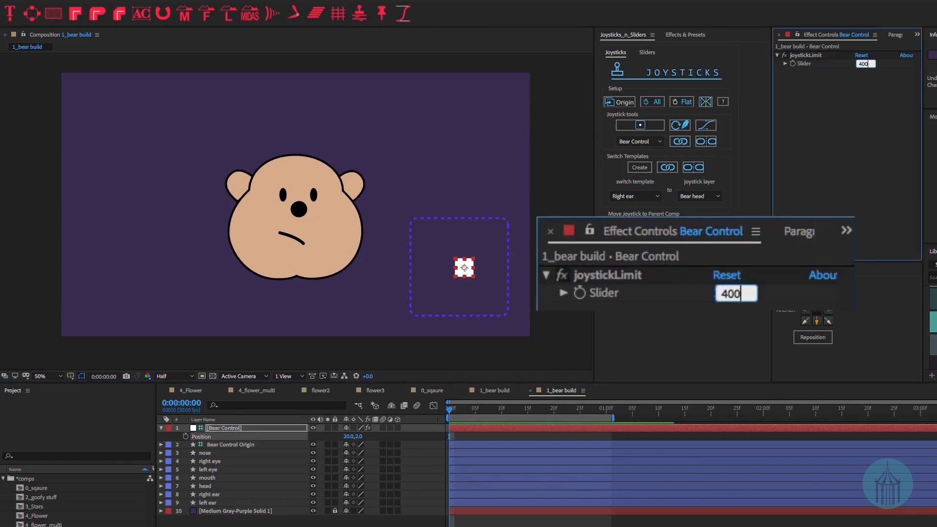
{"action": "key", "text": "Return"}
{"action": "left_click_drag", "start_coordinate": [464, 267], "coordinate": [529, 328]}
{"action": "key", "text": "ctrl+z"}
{"action": "key", "text": "ctrl+z"}
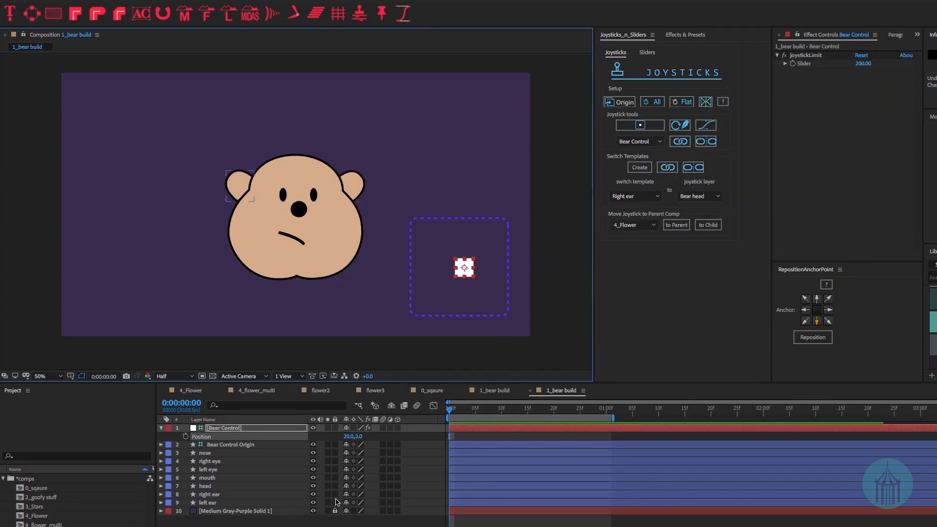
- Set Bear Control's Position to 0,0
{"action": "left_click", "coordinate": [350, 436]}
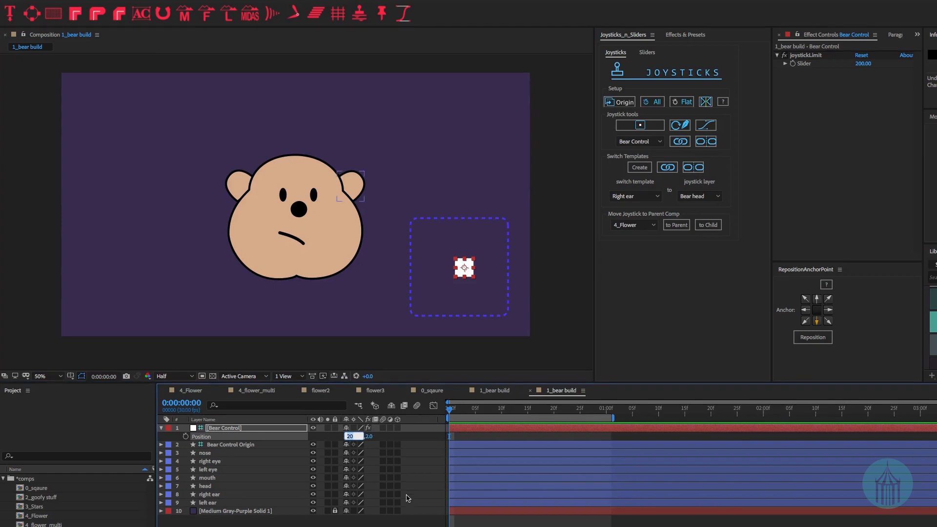
{"action": "type", "text": "0"}
{"action": "key", "text": "Tab"}
{"action": "type", "text": "0"}
{"action": "key", "text": "Return"}
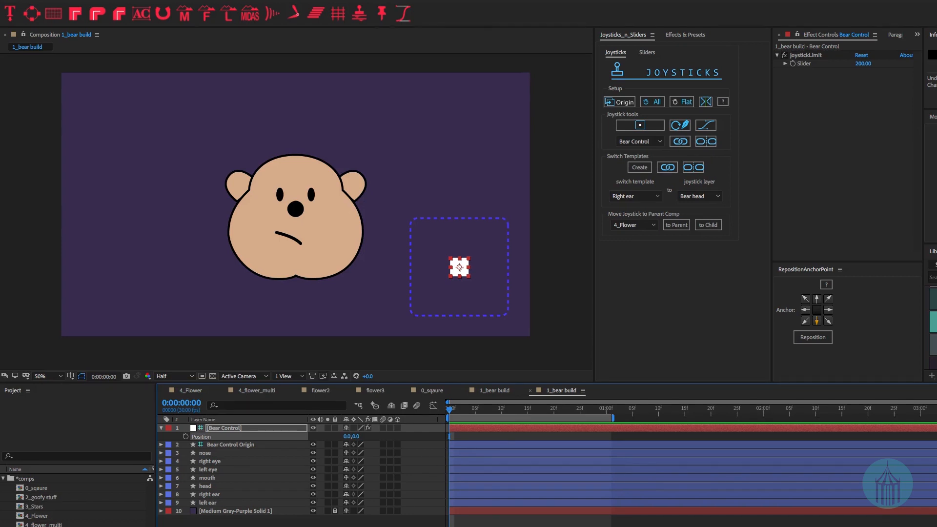
- One frame later, push the joystick to its box's right edge, then reset Position to 0,0
{"action": "key", "text": "Page_Down"}
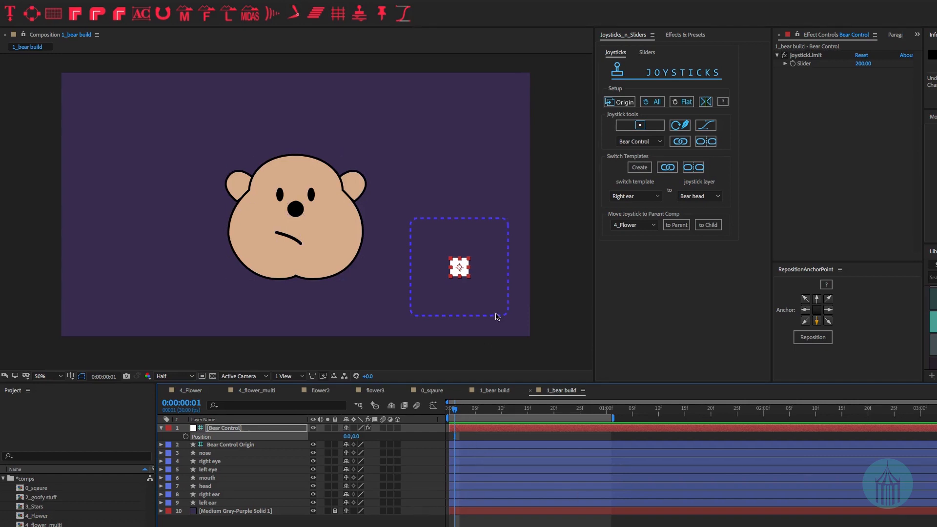
{"action": "left_click", "coordinate": [471, 266]}
{"action": "left_click_drag", "start_coordinate": [471, 266], "coordinate": [509, 267]}
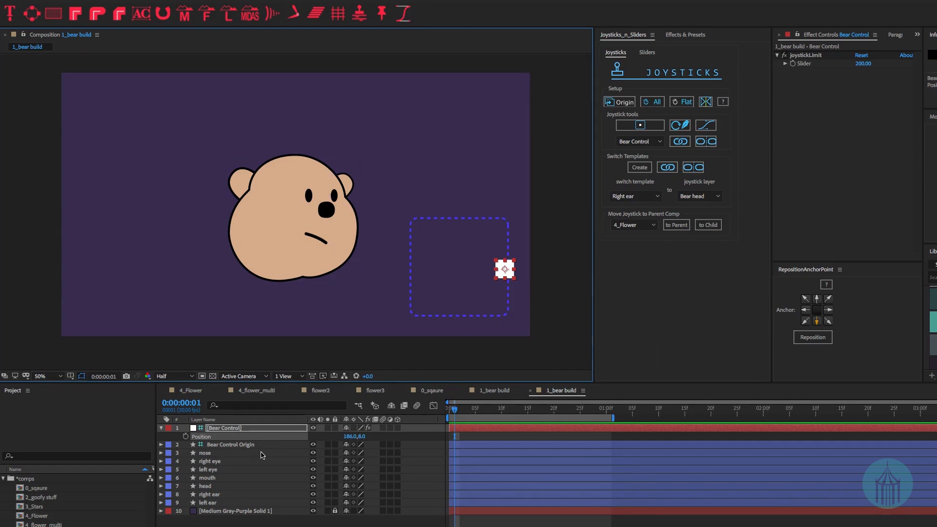
{"action": "left_click", "coordinate": [347, 436]}
{"action": "type", "text": "0"}
{"action": "key", "text": "Tab"}
{"action": "type", "text": "8"}
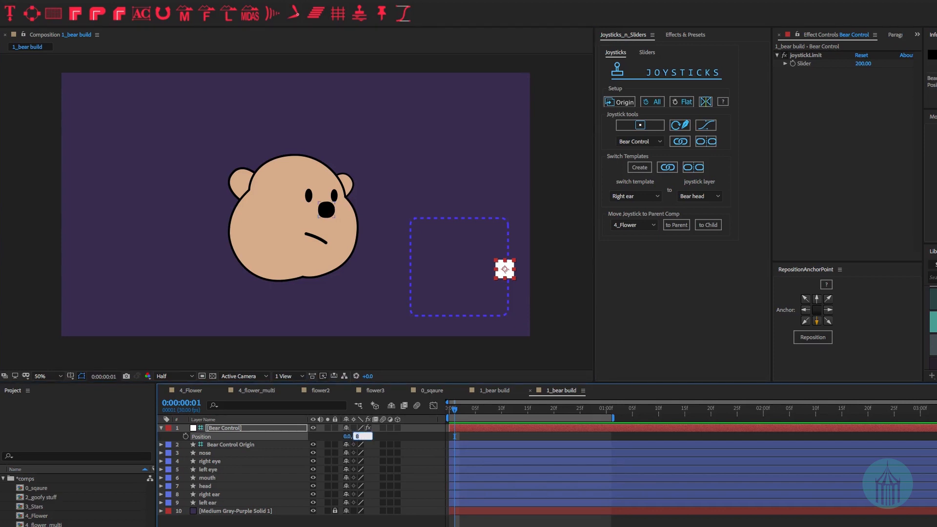
{"action": "key", "text": "Return"}
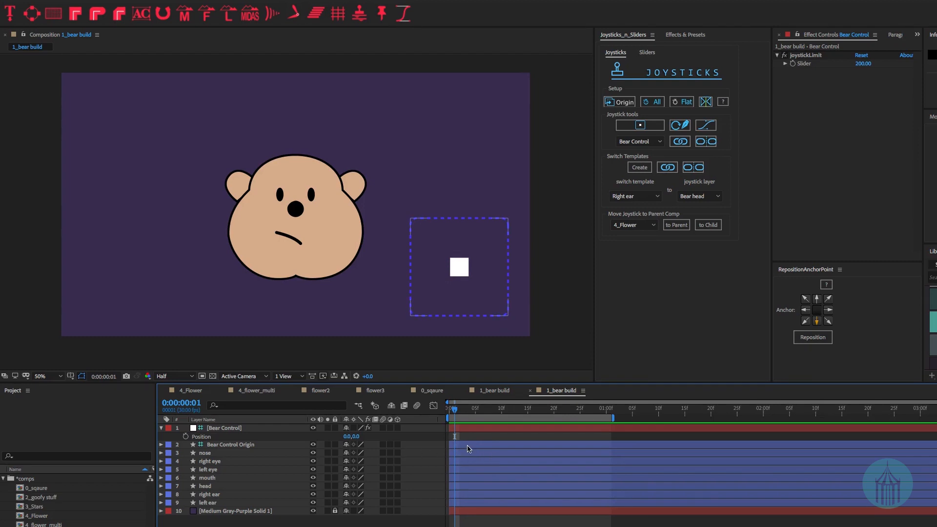
- Reveal the nose layer's Position and its joystick(value) expression
{"action": "left_click", "coordinate": [241, 455]}
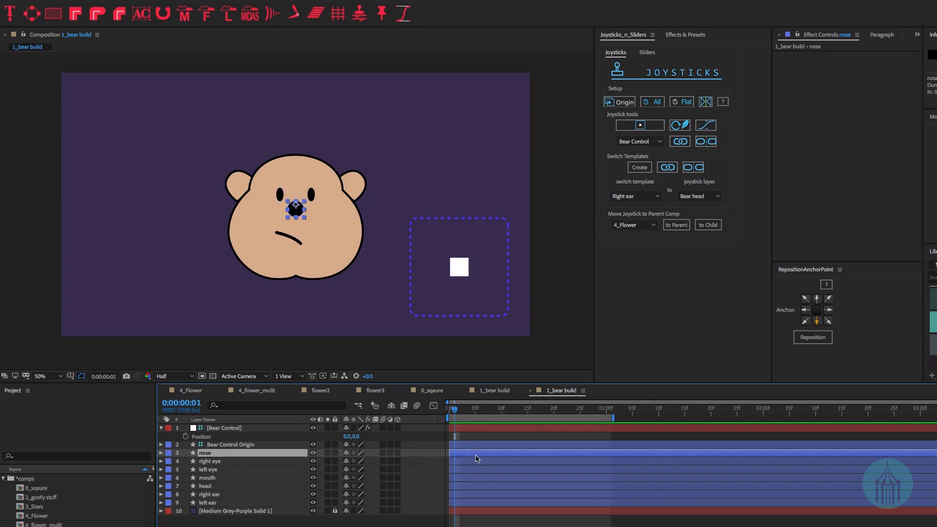
{"action": "key", "text": "p"}
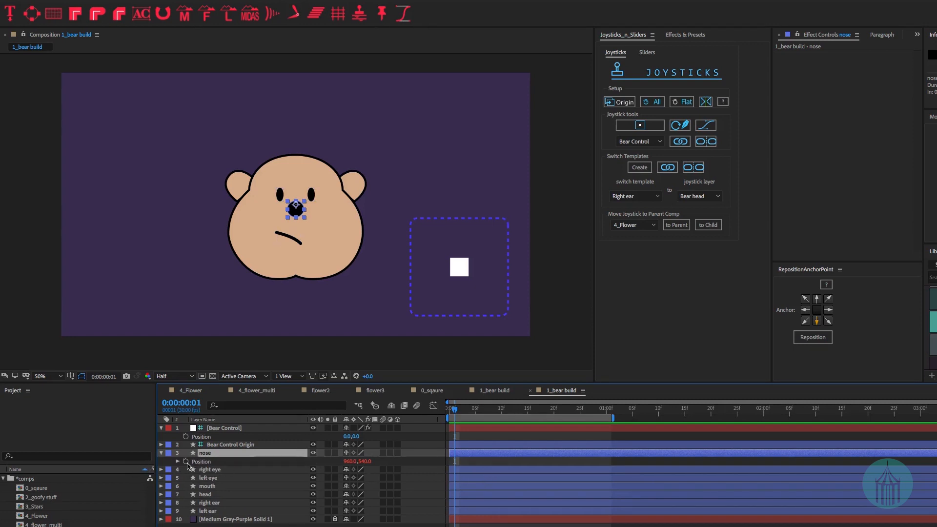
{"action": "left_click", "coordinate": [176, 461]}
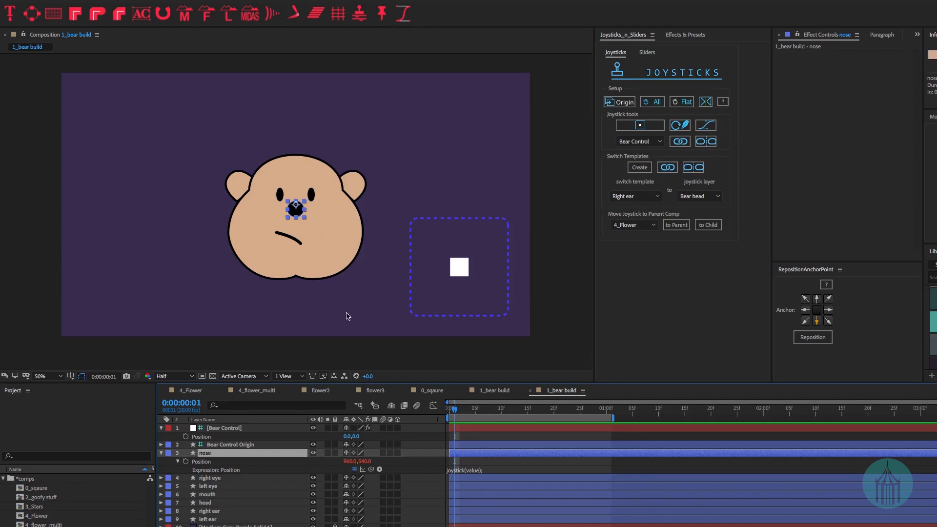
- Show the left eye's Position (895.1,499.3) and collapse the nose layer
{"action": "left_click", "coordinate": [213, 487]}
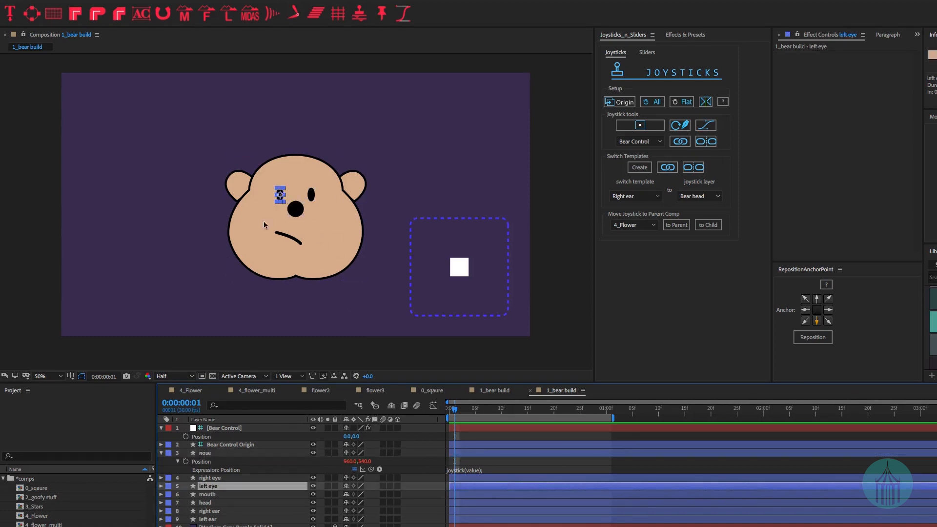
{"action": "key", "text": "p"}
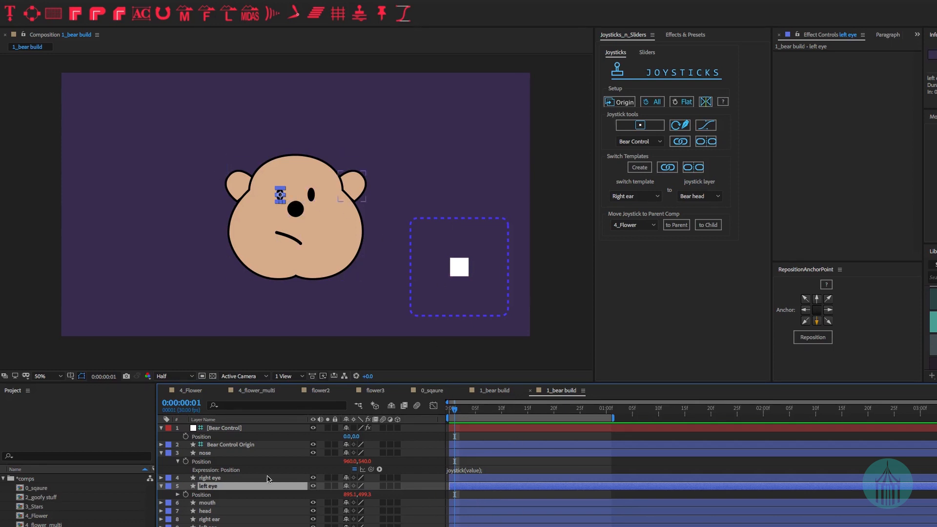
{"action": "left_click", "coordinate": [161, 452]}
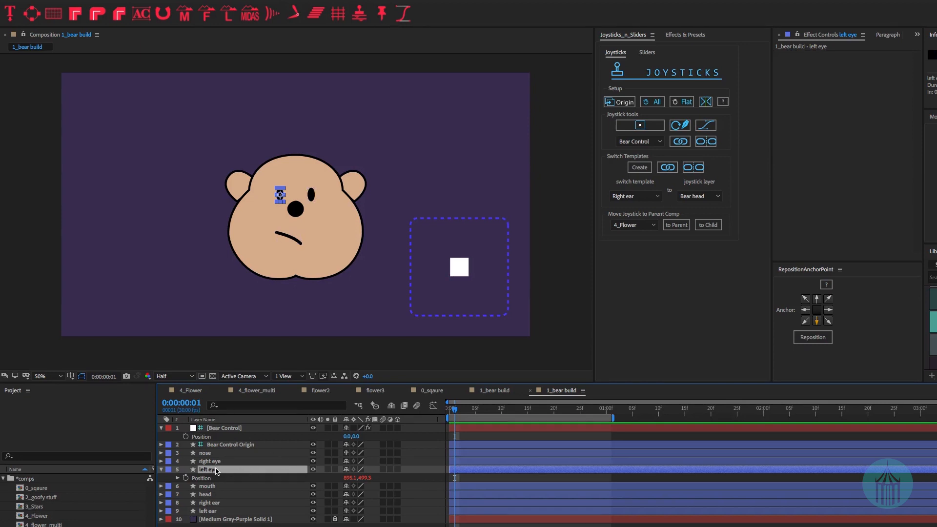
- Link the left eye's position to the joystick and zoom the timeline onto its new keyframes
{"action": "left_click", "coordinate": [708, 142]}
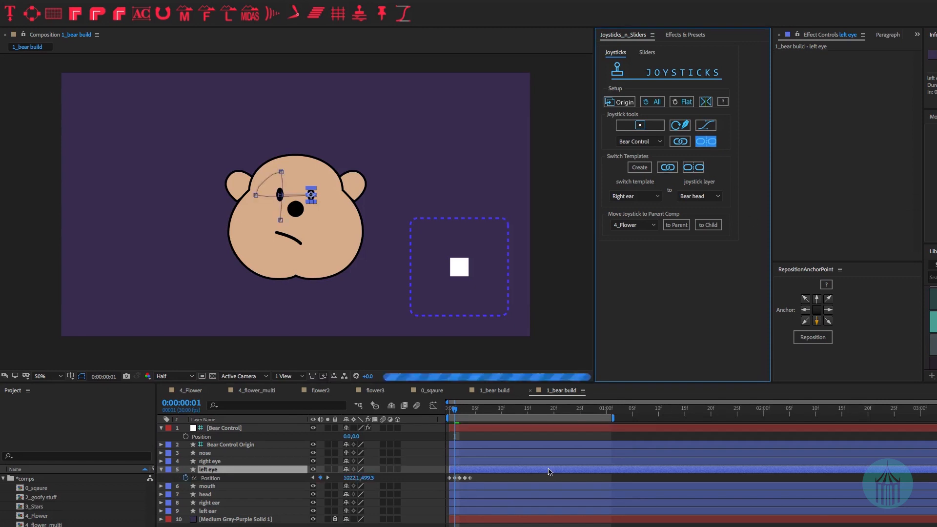
{"action": "left_click", "coordinate": [423, 482]}
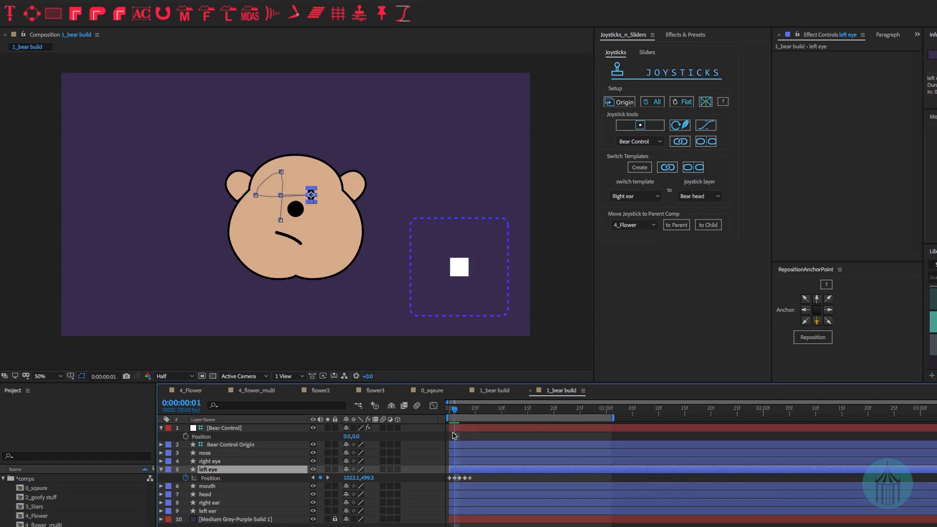
{"action": "key", "text": "equal"}
{"action": "key", "text": "equal"}
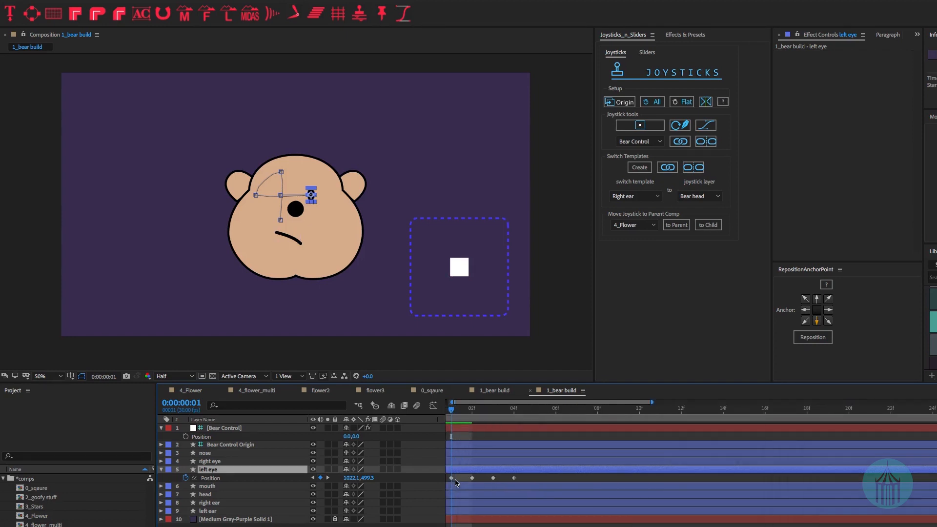
{"action": "scroll", "coordinate": [472, 482], "scroll_direction": "left", "scroll_amount": 1}
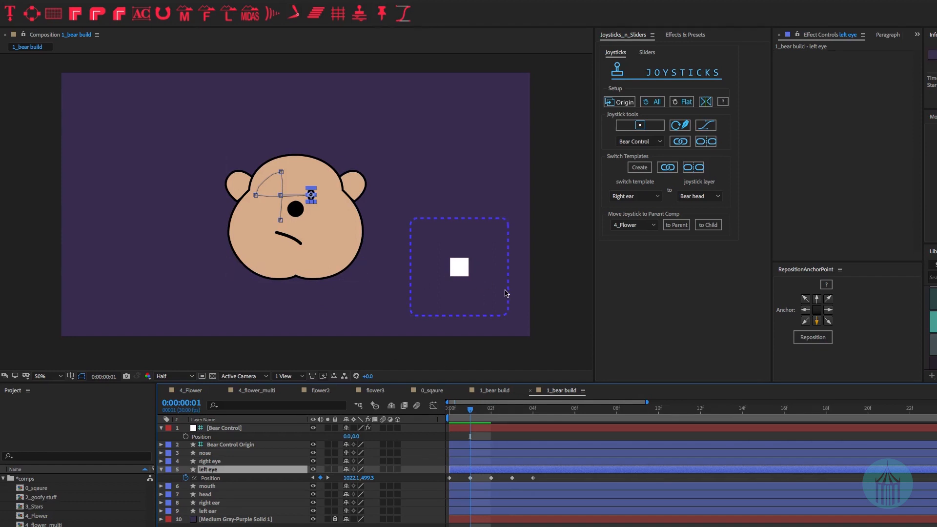
- Test-drag the Bear Control joystick, set its Position to 200,0, and reselect the left eye
{"action": "left_click", "coordinate": [218, 429]}
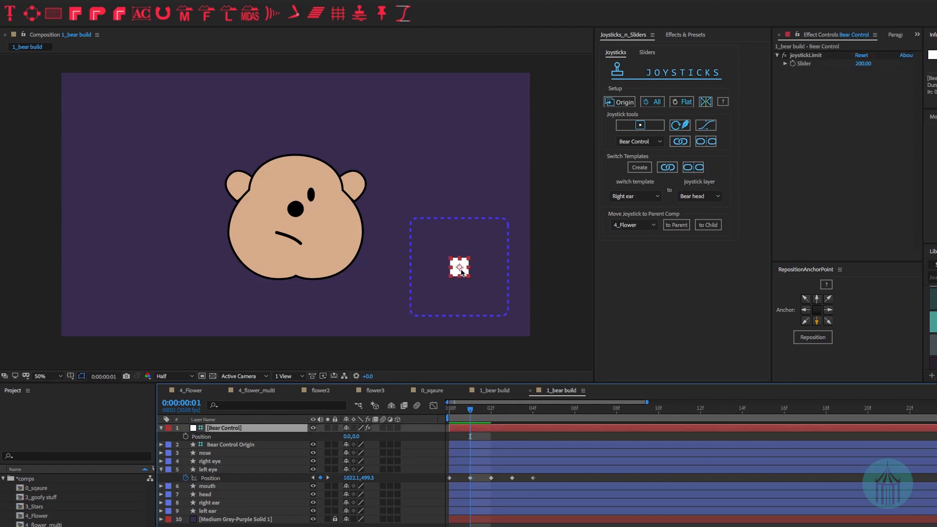
{"action": "mouse_move", "coordinate": [458, 267]}
{"action": "left_mouse_down"}
{"action": "mouse_move", "coordinate": [487, 253]}
{"action": "mouse_move", "coordinate": [446, 239]}
{"action": "mouse_move", "coordinate": [427, 273]}
{"action": "mouse_move", "coordinate": [455, 286]}
{"action": "mouse_move", "coordinate": [453, 277]}
{"action": "mouse_move", "coordinate": [475, 275]}
{"action": "left_mouse_up"}
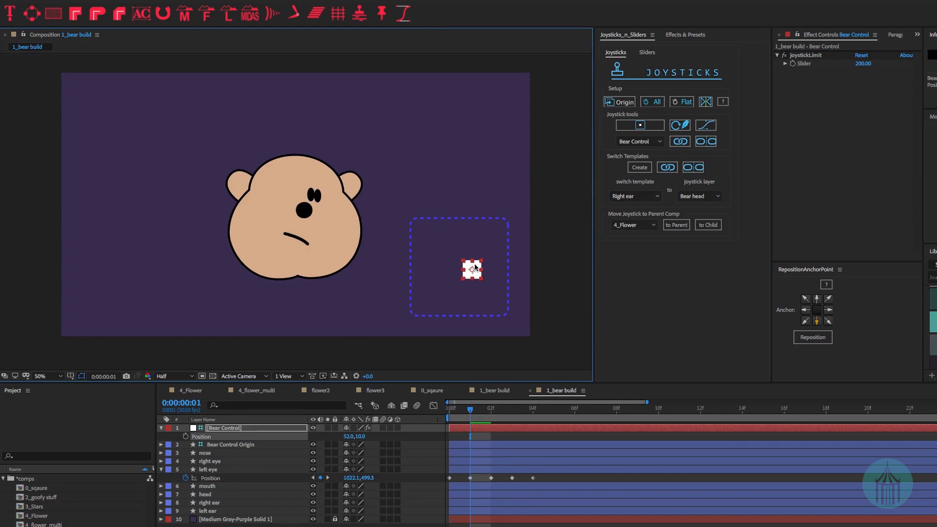
{"action": "left_click_drag", "start_coordinate": [481, 272], "coordinate": [507, 261]}
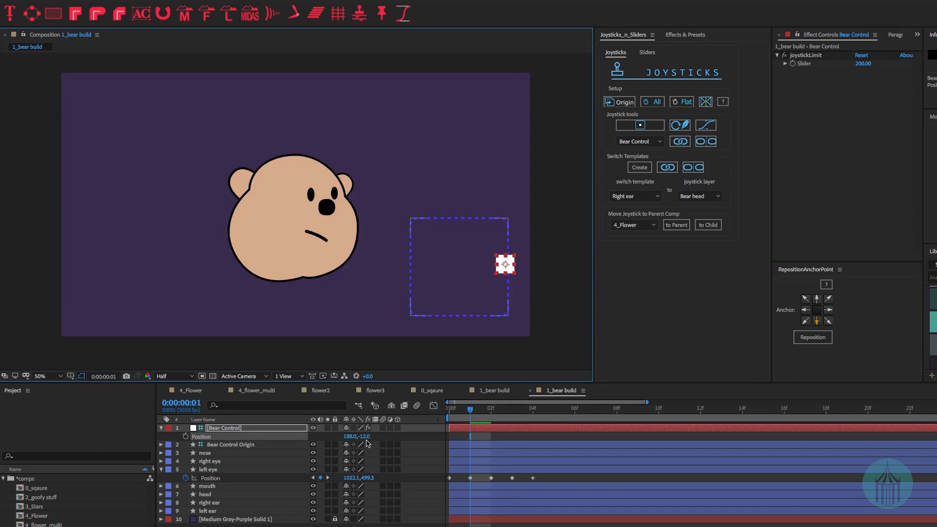
{"action": "left_click", "coordinate": [349, 437]}
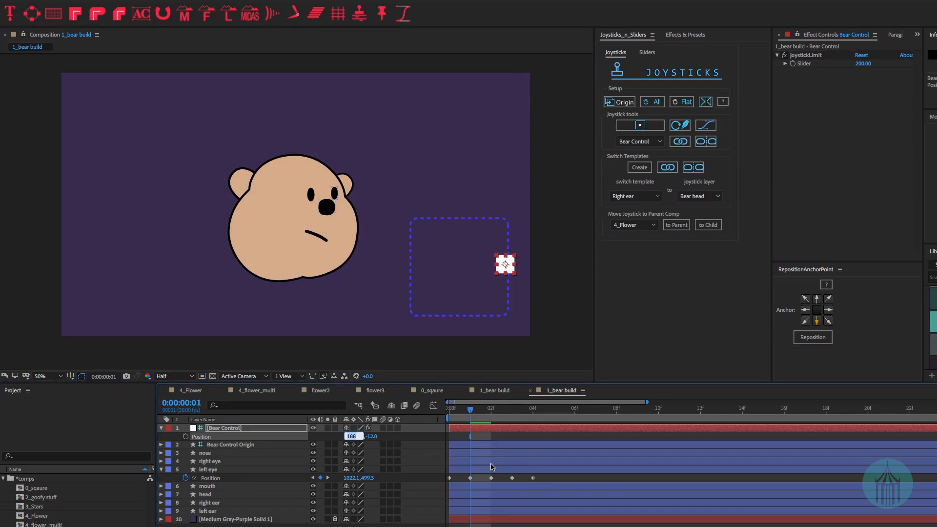
{"action": "type", "text": "200"}
{"action": "key", "text": "Tab"}
{"action": "type", "text": "0"}
{"action": "key", "text": "Return"}
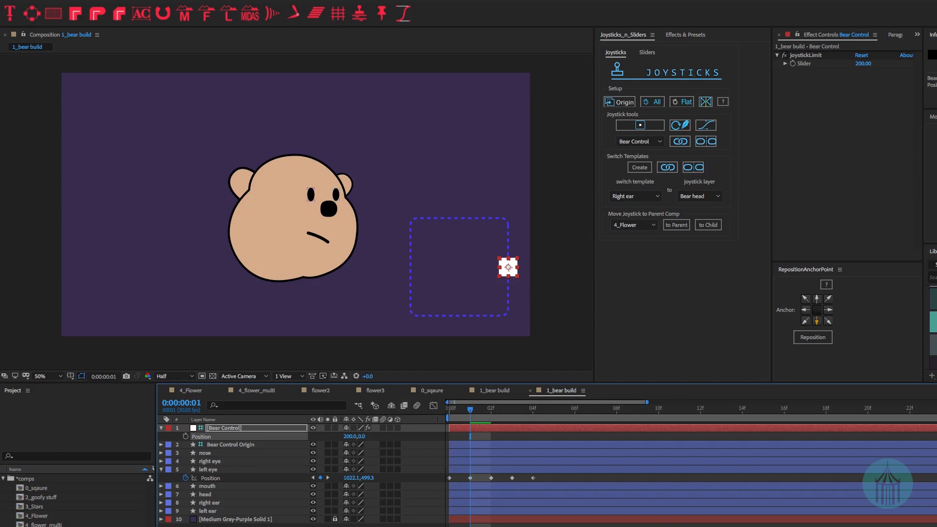
{"action": "left_click", "coordinate": [861, 64]}
{"action": "left_click", "coordinate": [215, 470]}
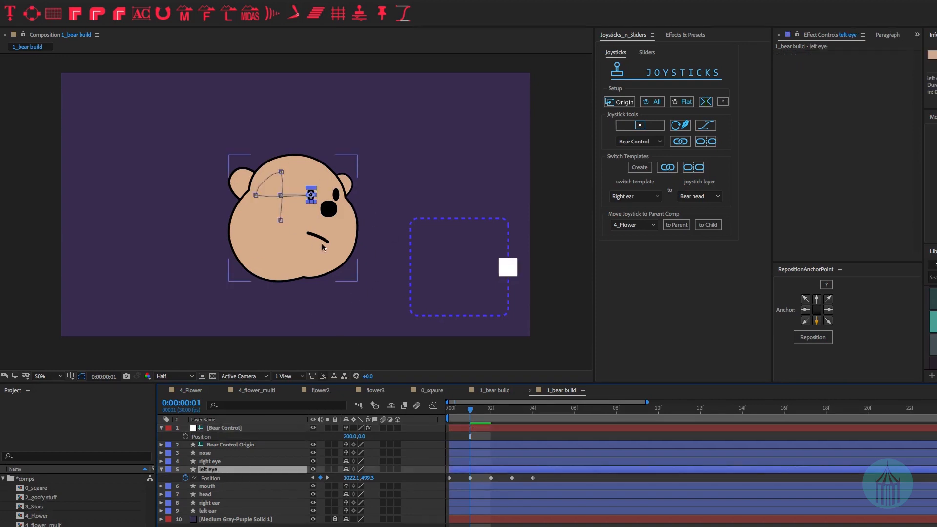
{"action": "scroll", "coordinate": [316, 188], "scroll_direction": "up", "scroll_amount": 4}
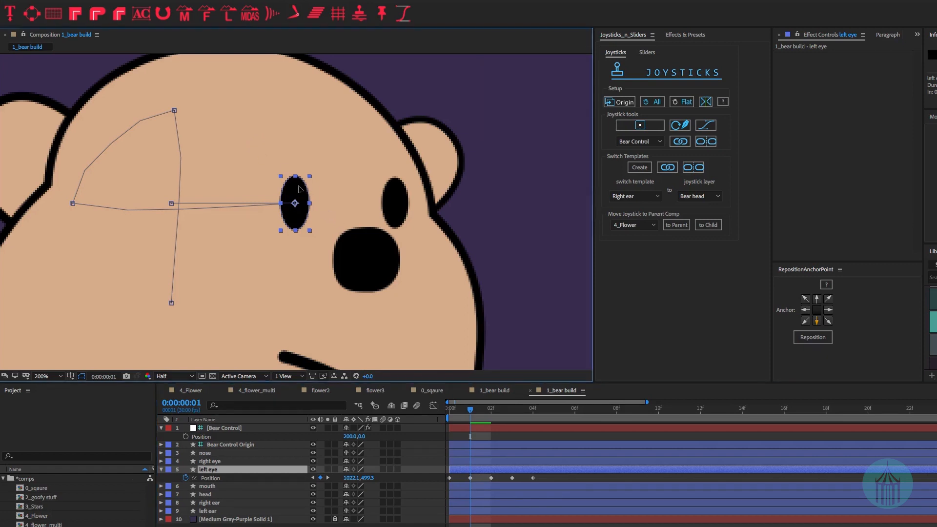
{"action": "left_click_drag", "start_coordinate": [300, 189], "coordinate": [311, 189]}
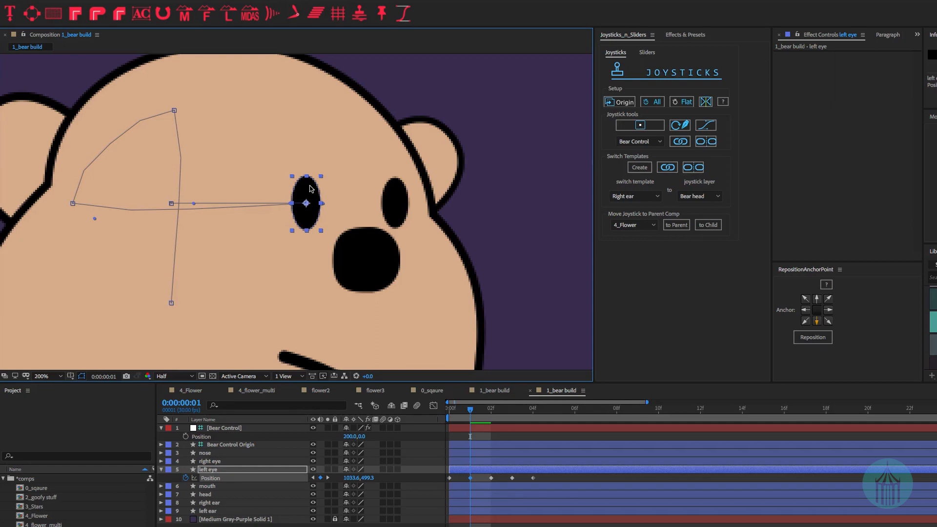
{"action": "left_click", "coordinate": [491, 410]}
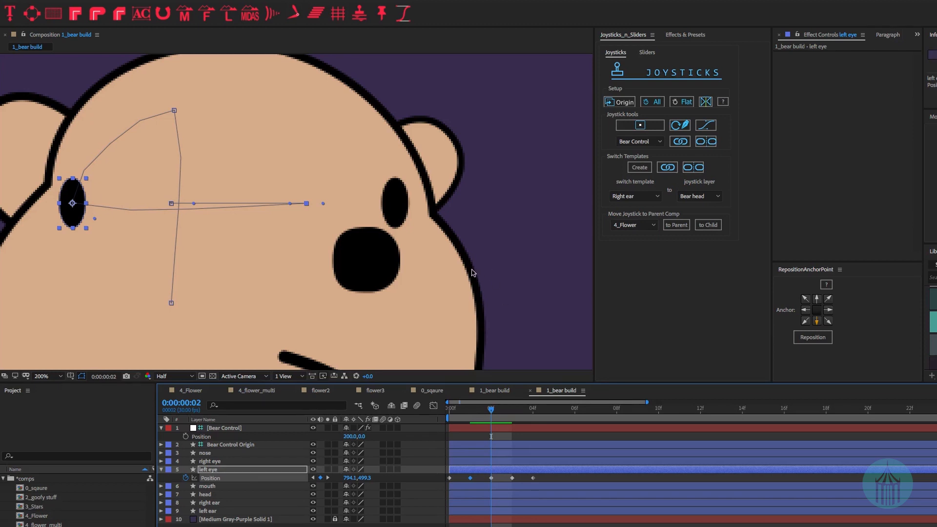
{"action": "scroll", "coordinate": [495, 274], "scroll_direction": "down", "scroll_amount": 4}
{"action": "left_click", "coordinate": [498, 267]}
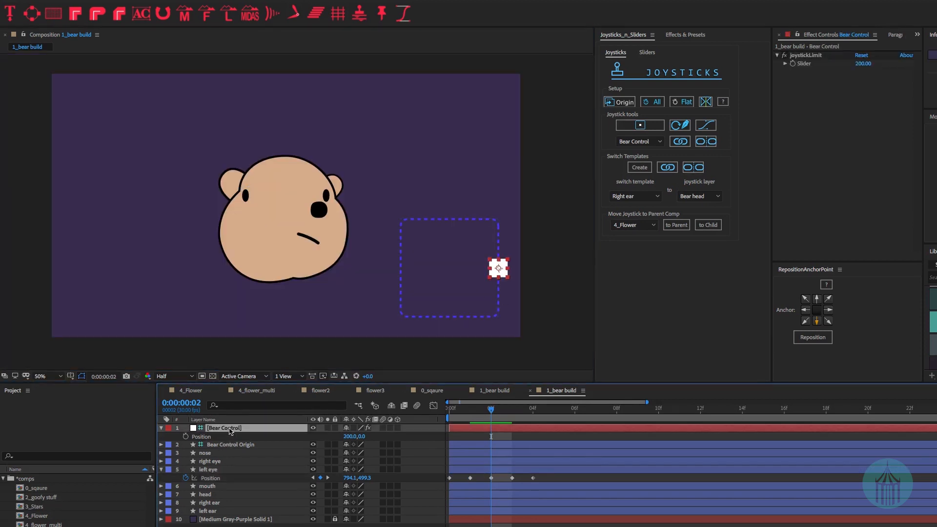
{"action": "left_click", "coordinate": [353, 437]}
{"action": "key", "text": "ctrl+z"}
{"action": "type", "text": "-2"}
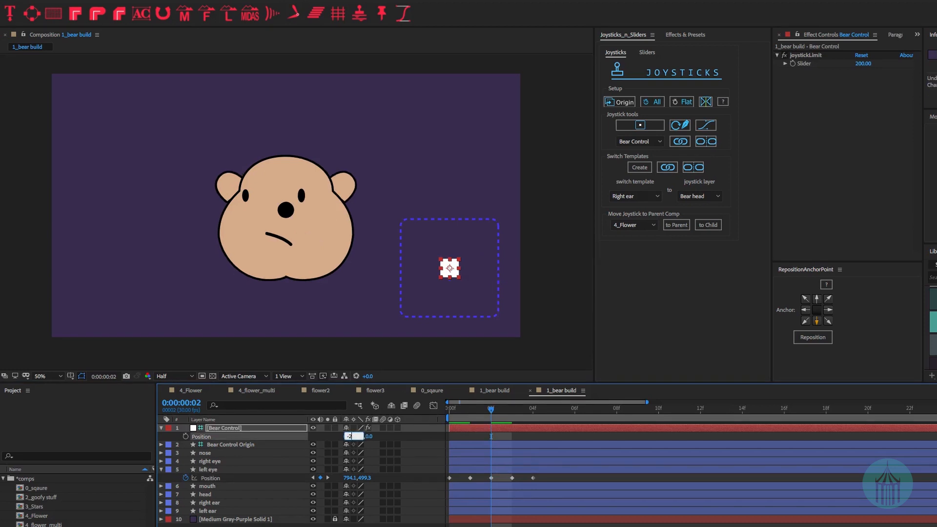
{"action": "type", "text": "00"}
{"action": "key", "text": "Return"}
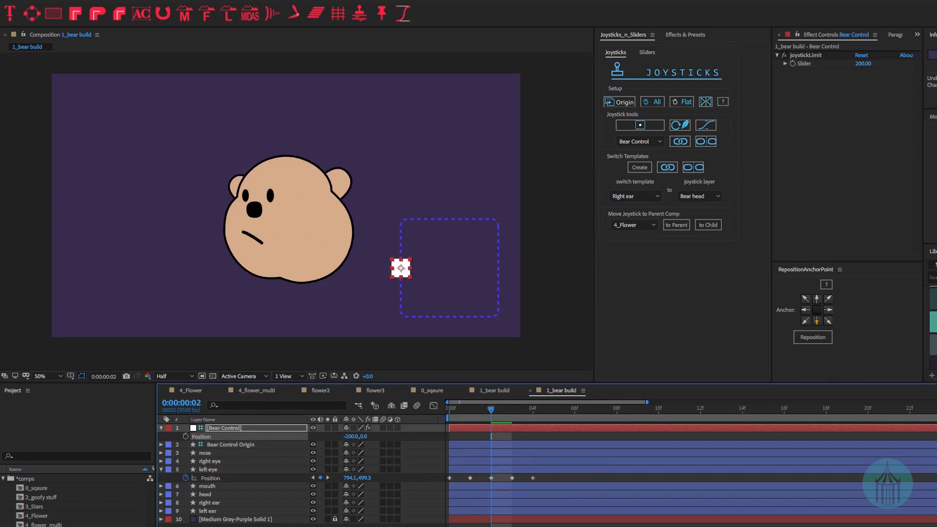
{"action": "left_click", "coordinate": [210, 469]}
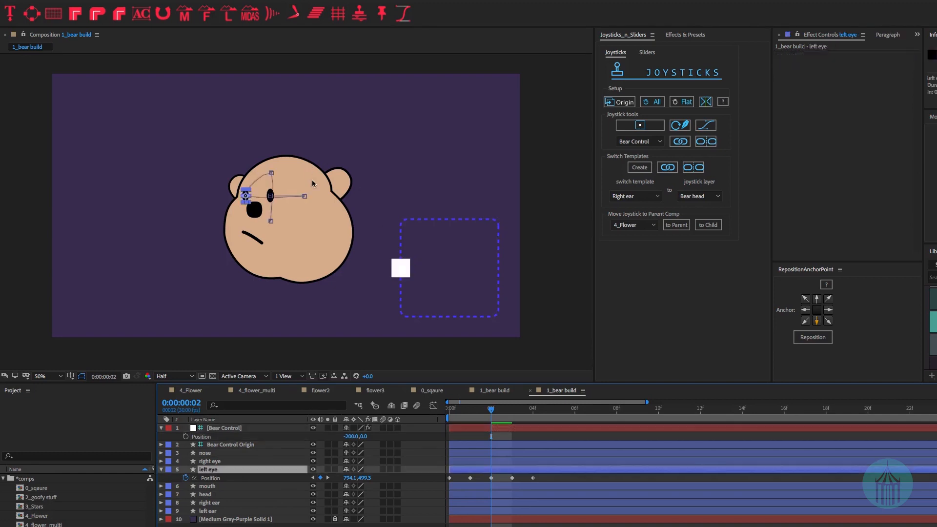
{"action": "scroll", "coordinate": [245, 194], "scroll_direction": "up", "scroll_amount": 4}
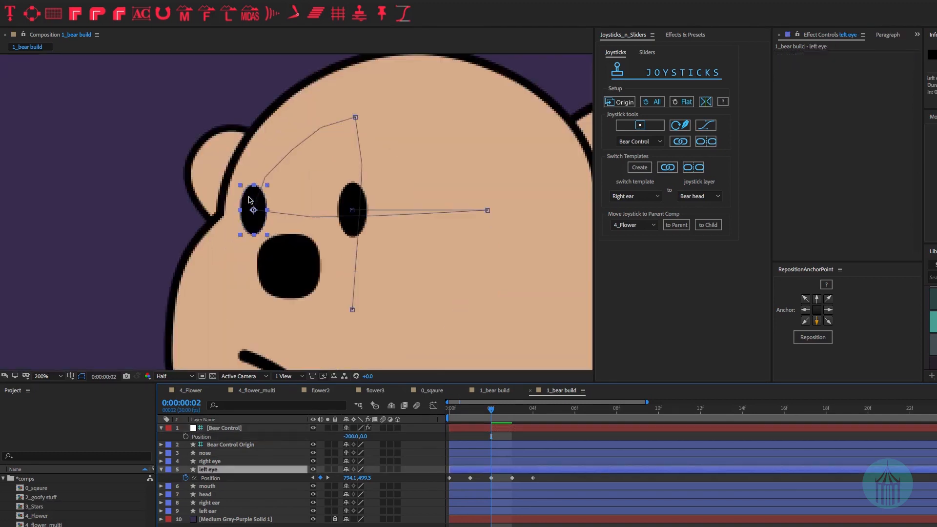
{"action": "scroll", "coordinate": [249, 199], "scroll_direction": "down", "scroll_amount": 2}
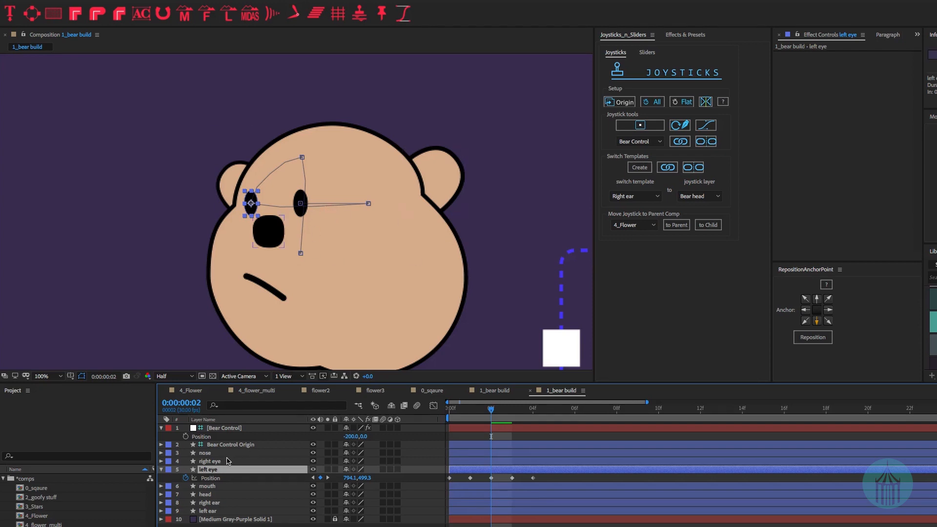
{"action": "left_click", "coordinate": [210, 461]}
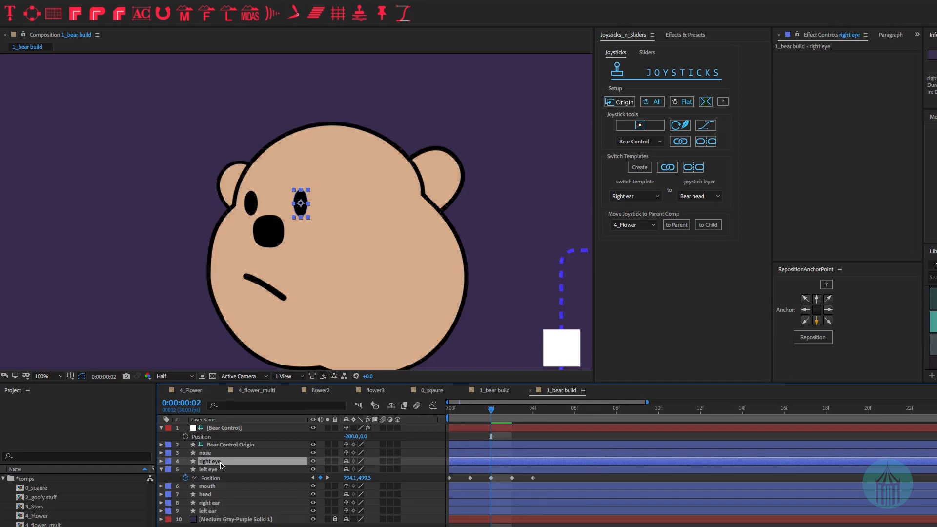
- Unbind the eyes from the joystick and shift the right eye's Position to 886.8,499.3
{"action": "left_click", "coordinate": [709, 142]}
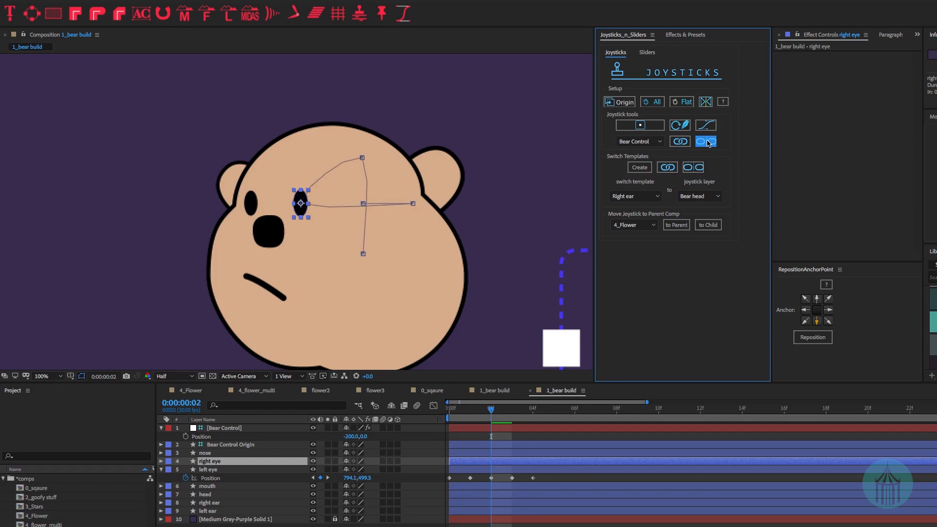
{"action": "left_click", "coordinate": [222, 464]}
{"action": "key", "text": "u"}
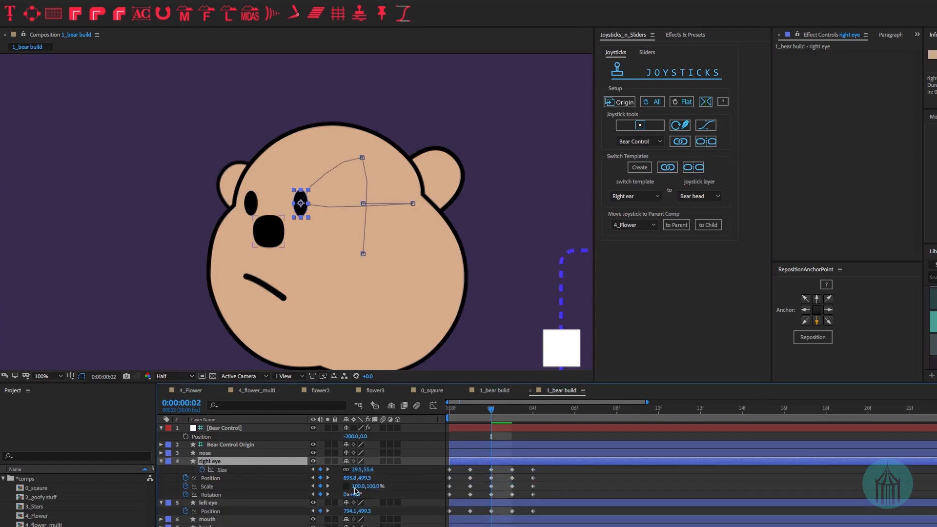
{"action": "key", "text": "u"}
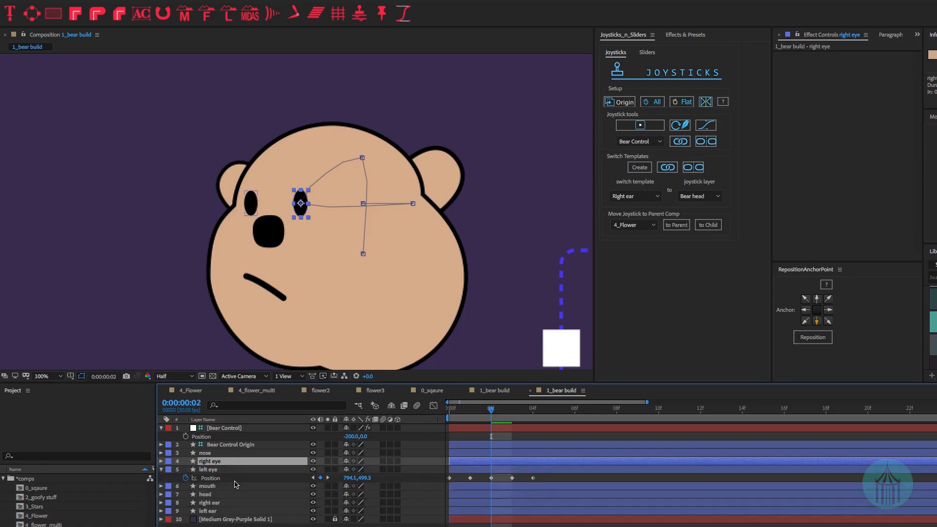
{"action": "key", "text": "p"}
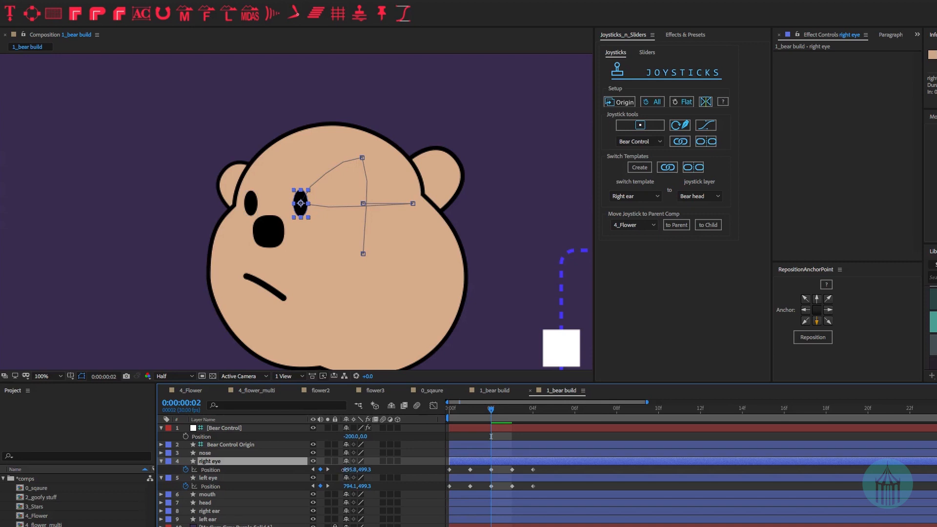
{"action": "left_click_drag", "start_coordinate": [348, 470], "coordinate": [341, 470]}
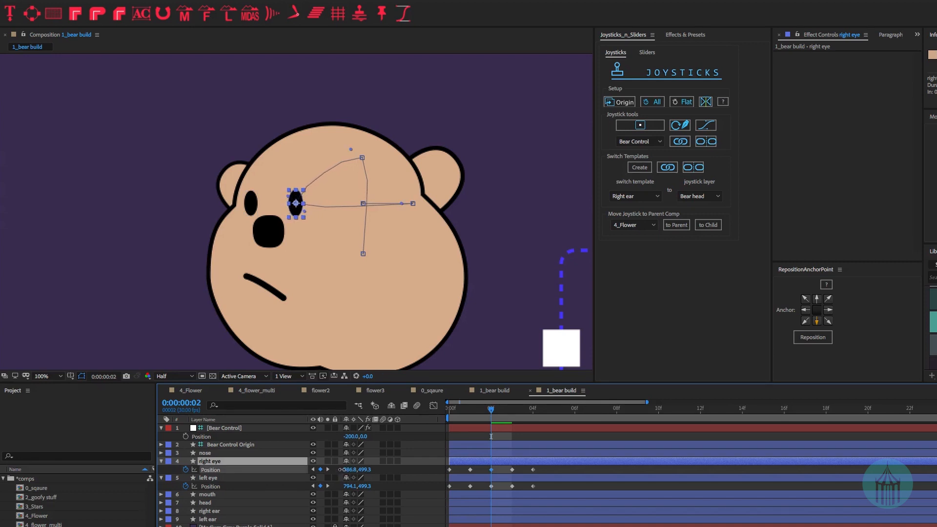
{"action": "key", "text": "Return"}
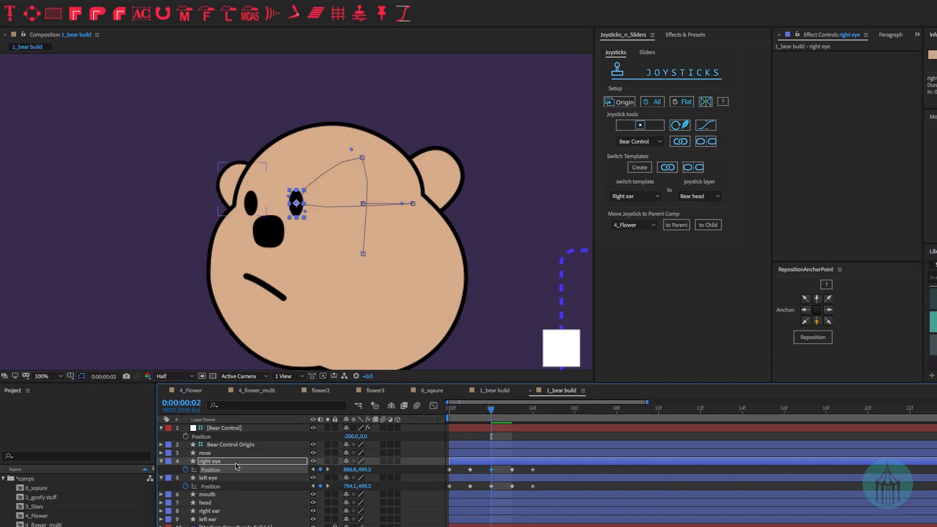
{"action": "left_click", "coordinate": [213, 478]}
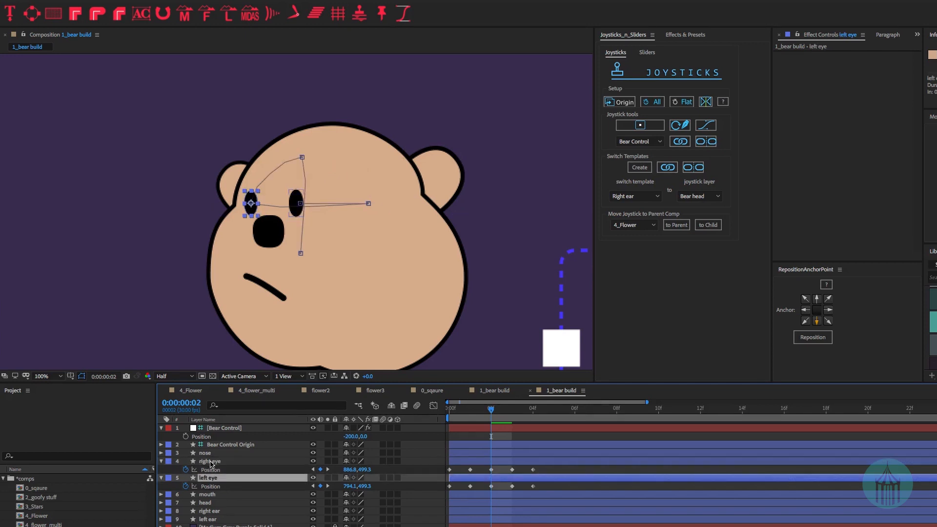
- Select both eye layers and fit the whole composition in the viewer
{"action": "left_click", "coordinate": [212, 462], "text": "shift"}
{"action": "left_click", "coordinate": [161, 461]}
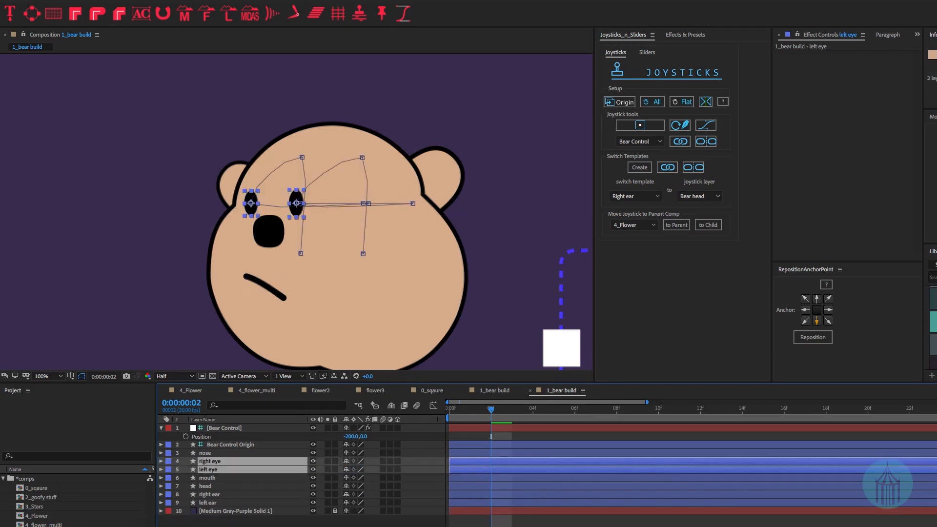
{"action": "left_click", "coordinate": [58, 378]}
{"action": "left_click", "coordinate": [58, 387]}
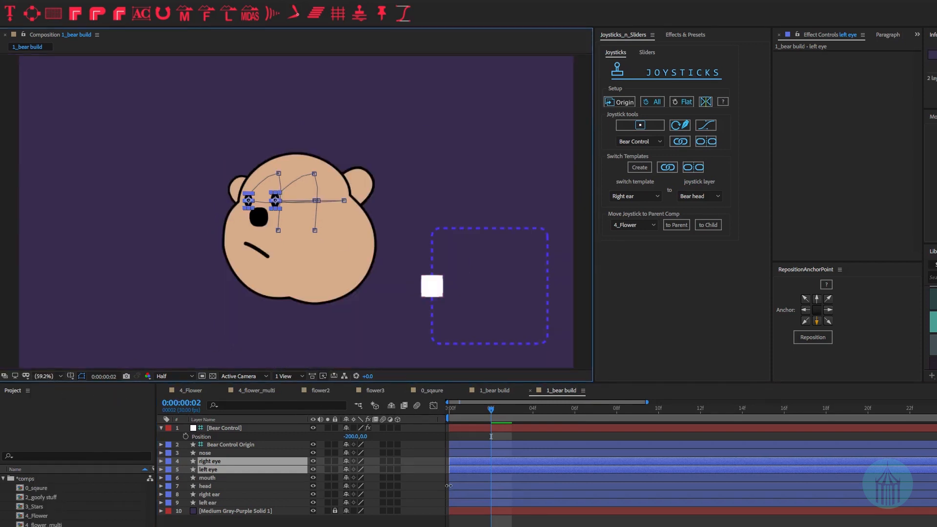
- Set Bear Control's Position x to 0 to centre the joystick, then reselect both eye layers
{"action": "left_click", "coordinate": [319, 523]}
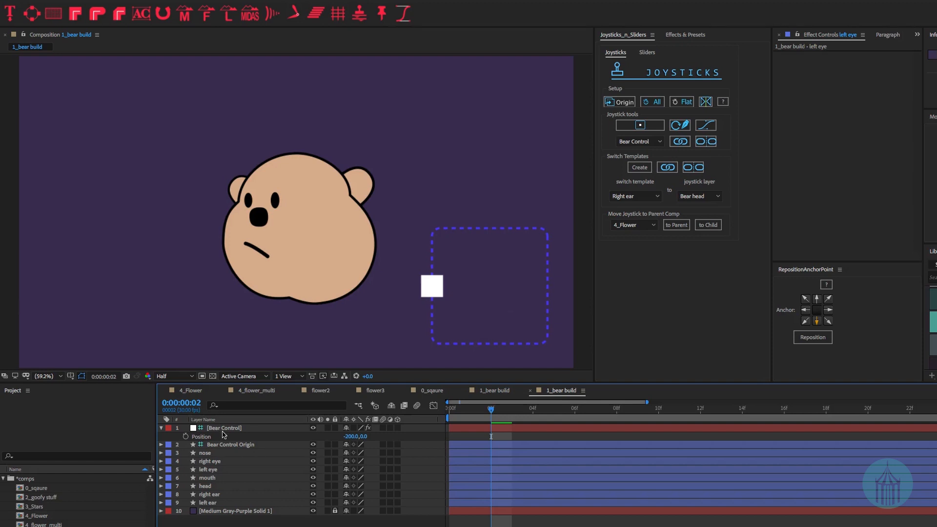
{"action": "left_click", "coordinate": [352, 437]}
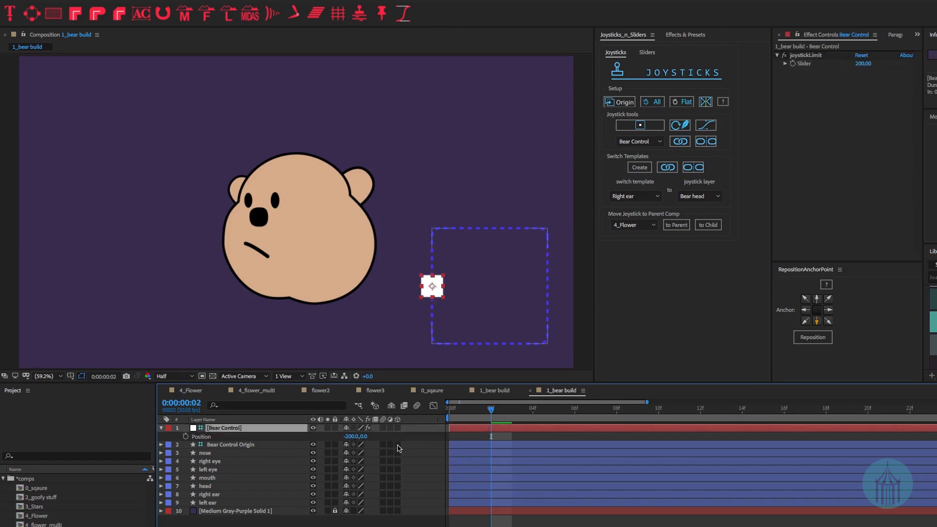
{"action": "type", "text": "0"}
{"action": "key", "text": "Return"}
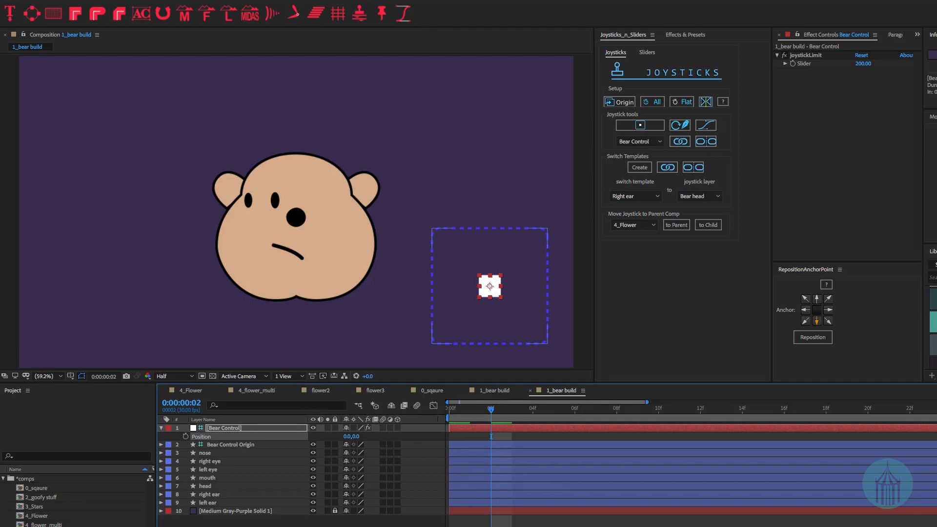
{"action": "left_click", "coordinate": [223, 461]}
{"action": "left_click", "coordinate": [220, 469], "text": "shift"}
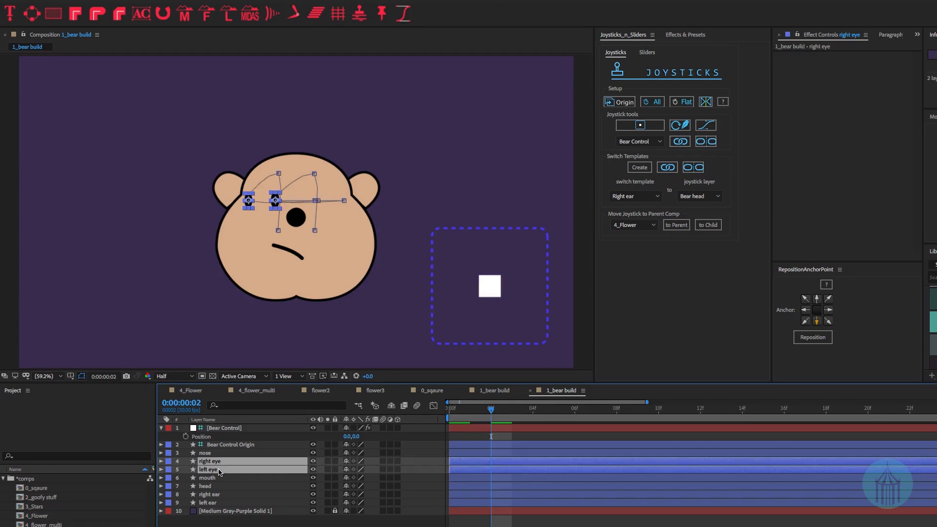
- Bind both eye layers to the Bear Control joystick, then select the Bear Control layer
{"action": "left_click", "coordinate": [650, 153]}
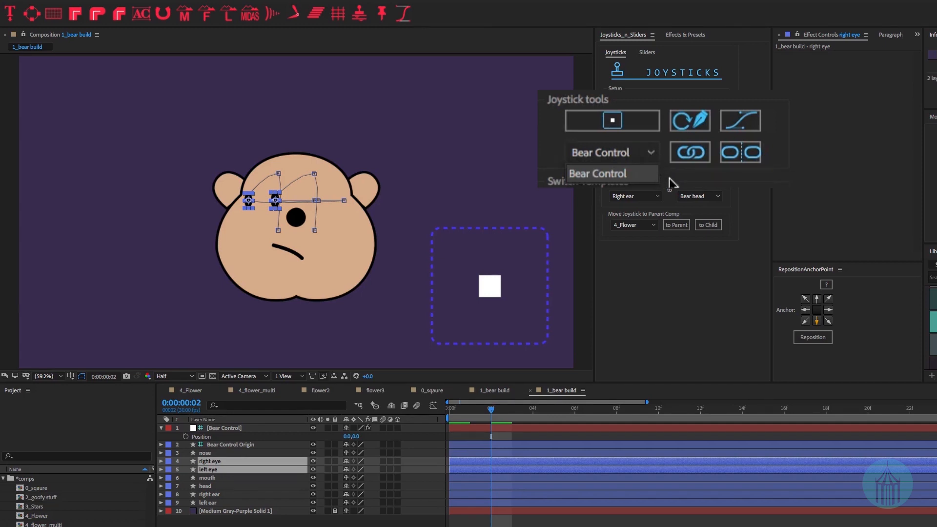
{"action": "left_click", "coordinate": [592, 175]}
{"action": "left_click", "coordinate": [688, 153]}
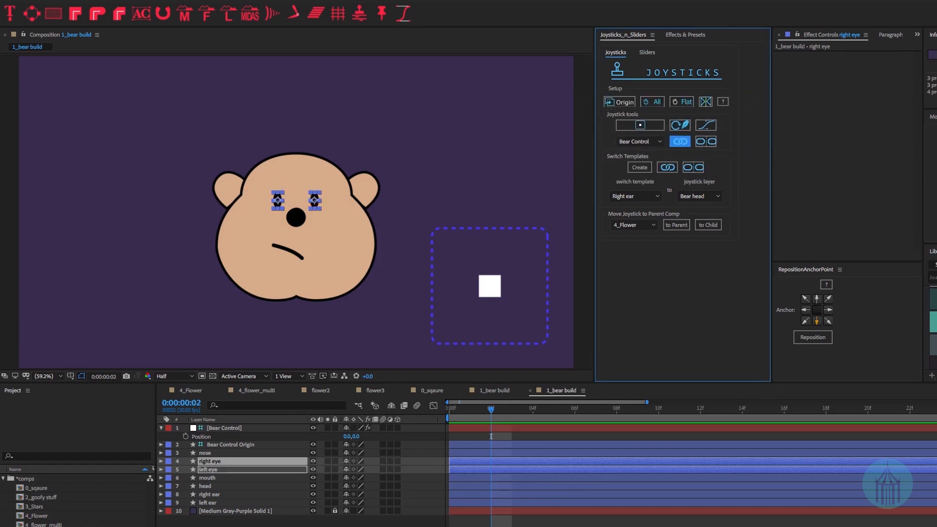
{"action": "left_click", "coordinate": [490, 436]}
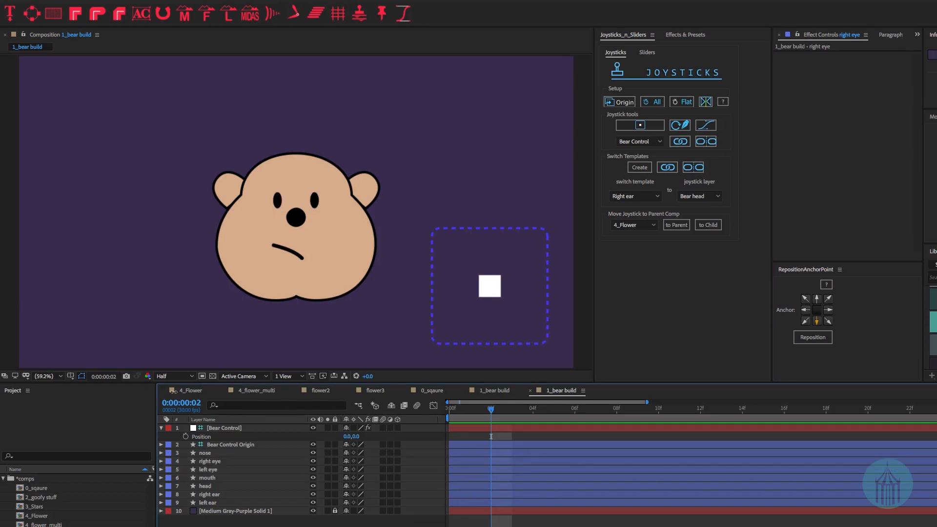
{"action": "left_click", "coordinate": [228, 428]}
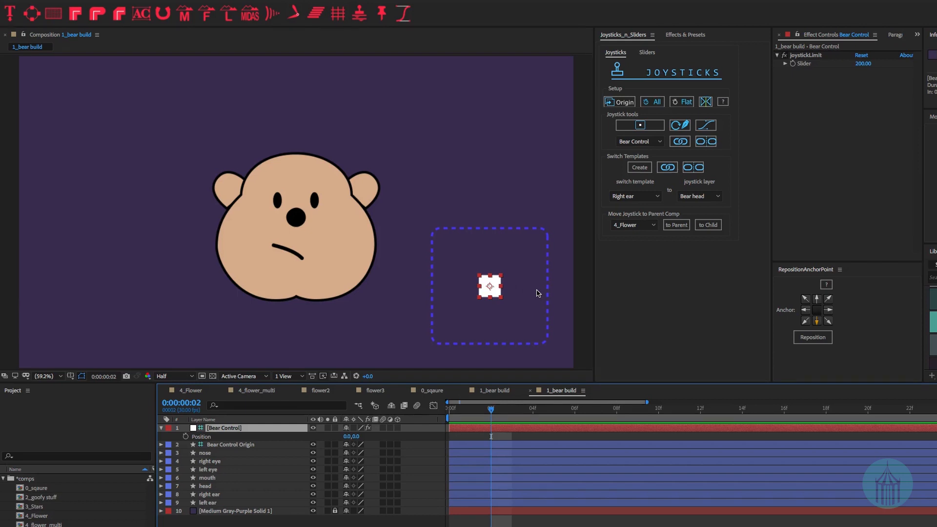
- Test the head turn by dragging the joystick right, then left to about -219.7,-13.5
{"action": "left_click_drag", "start_coordinate": [538, 293], "coordinate": [556, 288]}
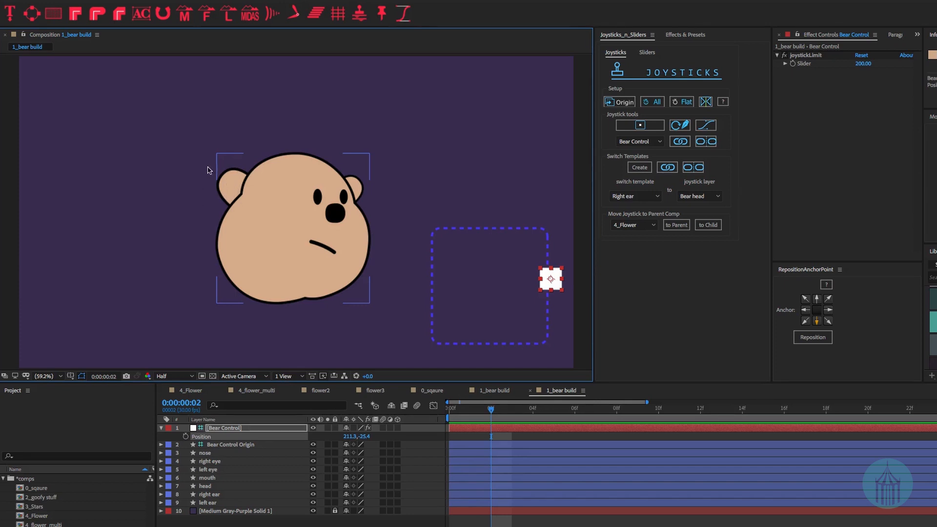
{"action": "left_click_drag", "start_coordinate": [553, 284], "coordinate": [433, 291]}
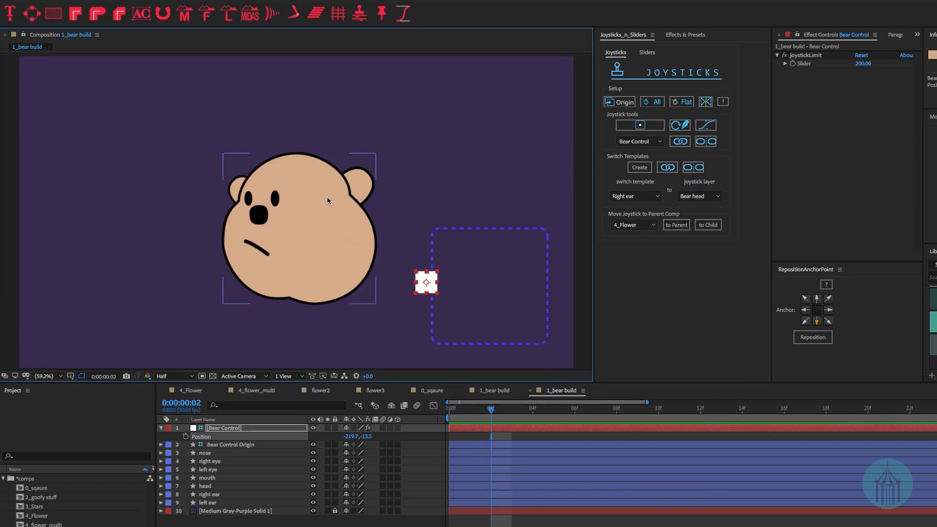
- At frame 0, duplicate the right and left ear layers and place the copies below Bear Control Origin
{"action": "left_click", "coordinate": [218, 495]}
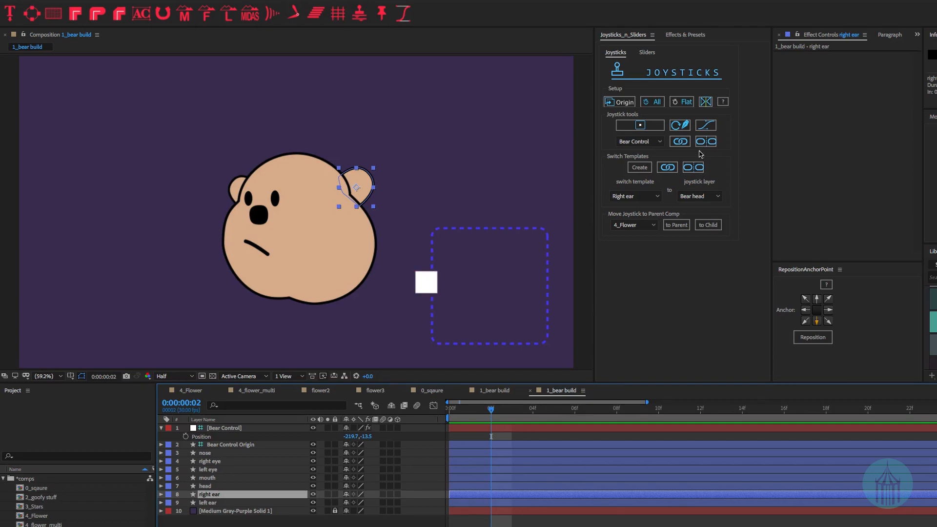
{"action": "key", "text": "super+shift+a"}
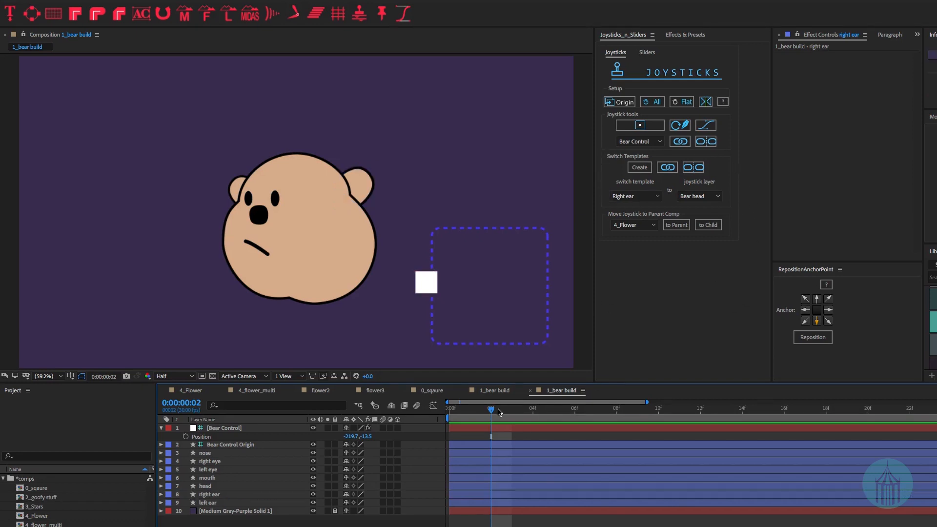
{"action": "left_click_drag", "start_coordinate": [492, 410], "coordinate": [404, 406]}
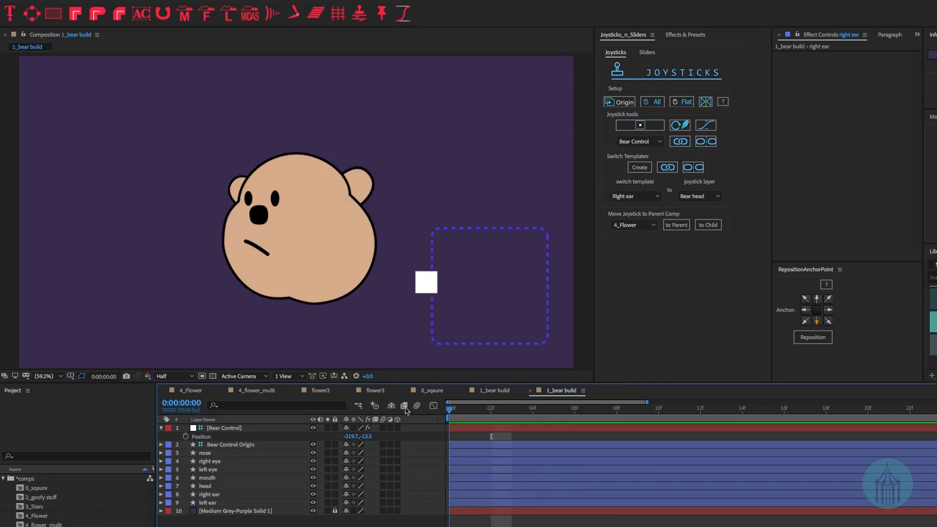
{"action": "left_click", "coordinate": [211, 496]}
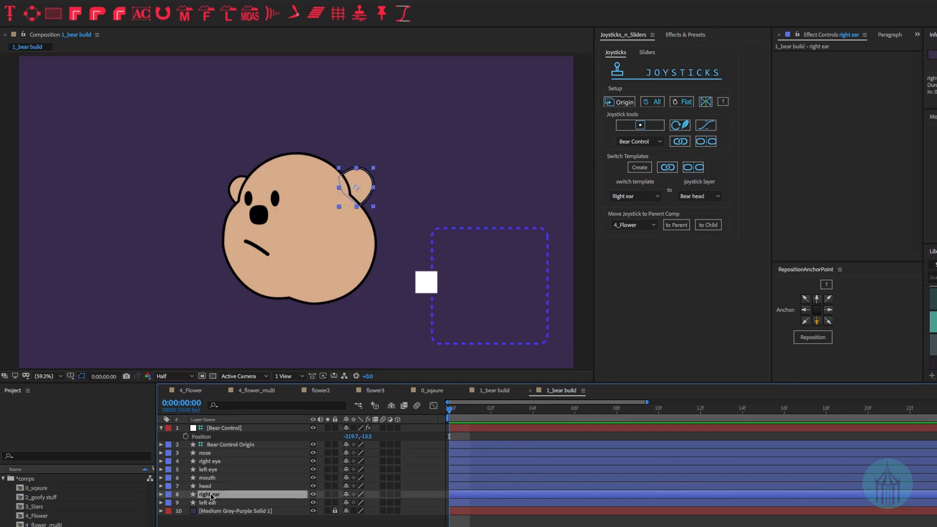
{"action": "left_click", "coordinate": [253, 503], "text": "shift"}
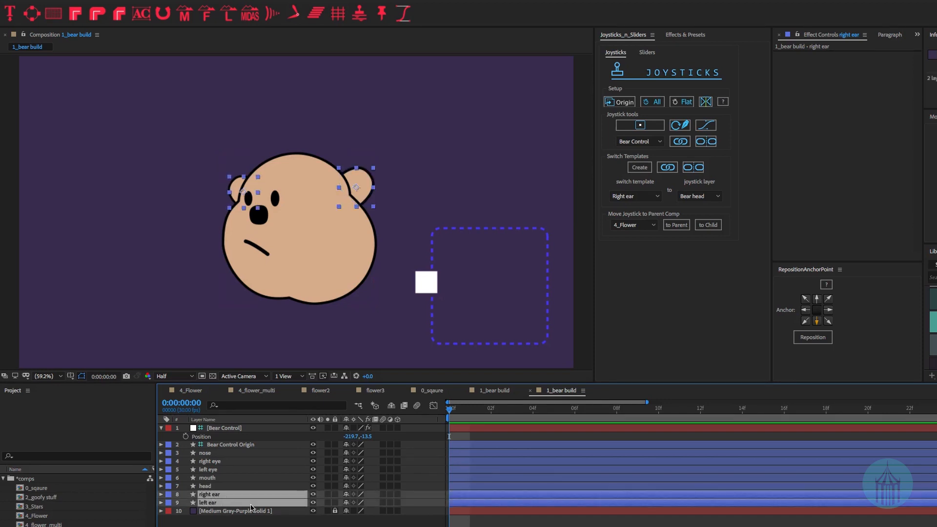
{"action": "key", "text": "super+d"}
{"action": "left_click_drag", "start_coordinate": [229, 494], "coordinate": [228, 447]}
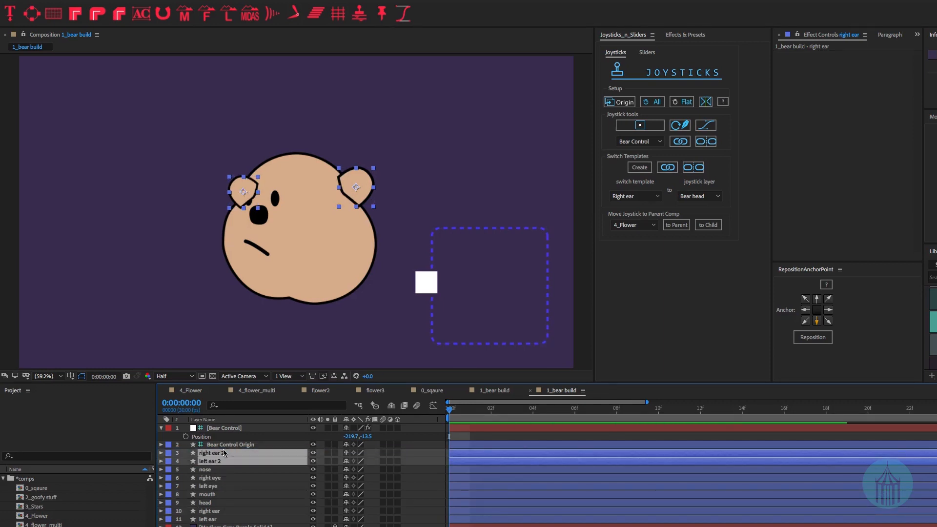
{"action": "left_click", "coordinate": [466, 428]}
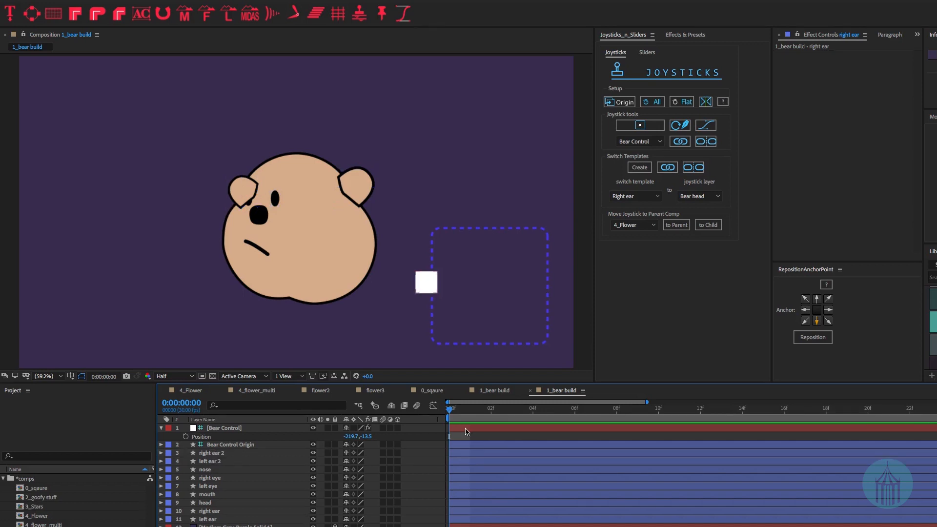
{"action": "left_click", "coordinate": [215, 453]}
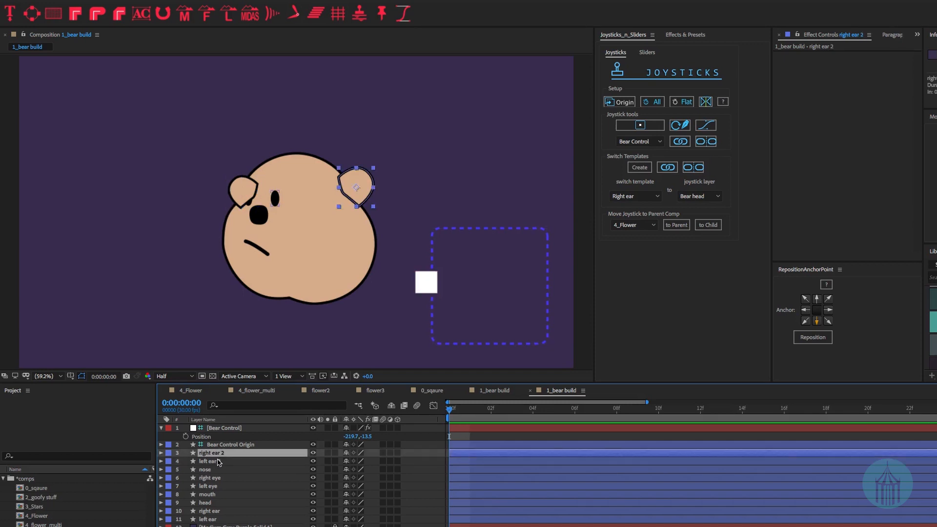
{"action": "left_click", "coordinate": [219, 461]}
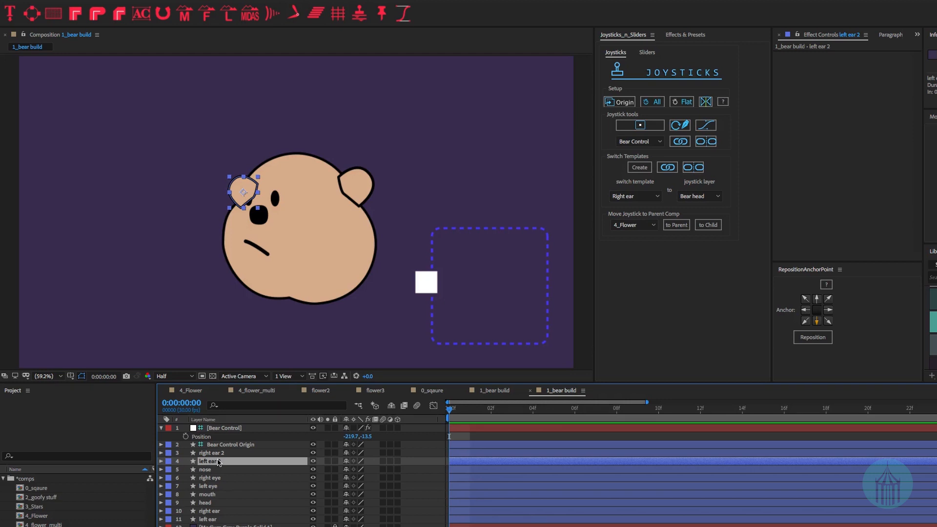
- Set Bear Control's Position to 0,0
{"action": "left_click", "coordinate": [357, 436]}
{"action": "type", "text": "0"}
{"action": "key", "text": "Tab"}
{"action": "type", "text": "0"}
{"action": "key", "text": "Return"}
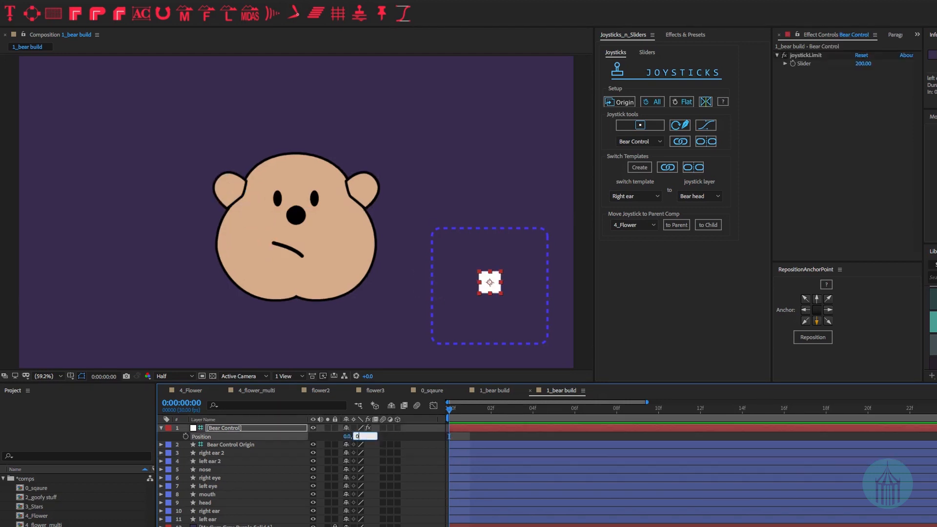
- Hide the duplicate ears and rename them left ear front and right ear front
{"action": "mouse_move", "coordinate": [313, 453]}
{"action": "left_mouse_down"}
{"action": "mouse_move", "coordinate": [312, 461]}
{"action": "mouse_move", "coordinate": [313, 453]}
{"action": "left_mouse_up"}
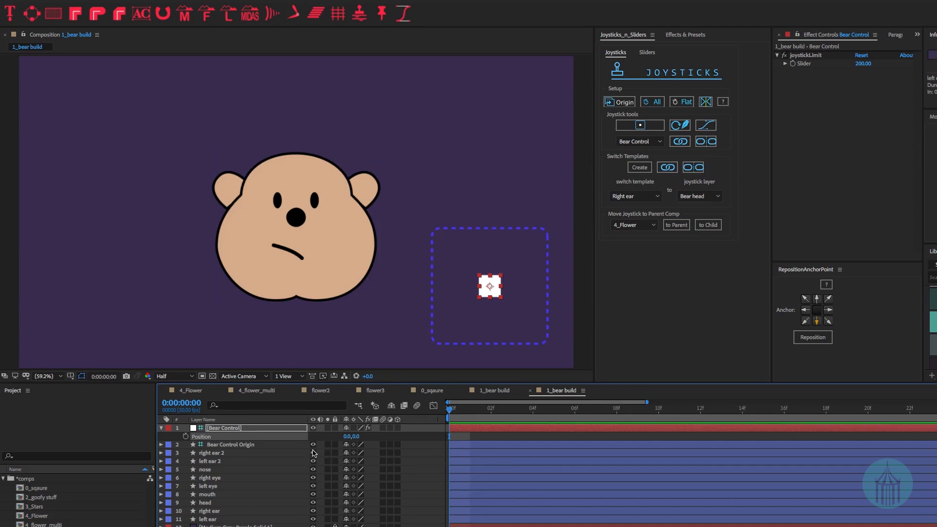
{"action": "left_click", "coordinate": [212, 462]}
{"action": "key", "text": "Return"}
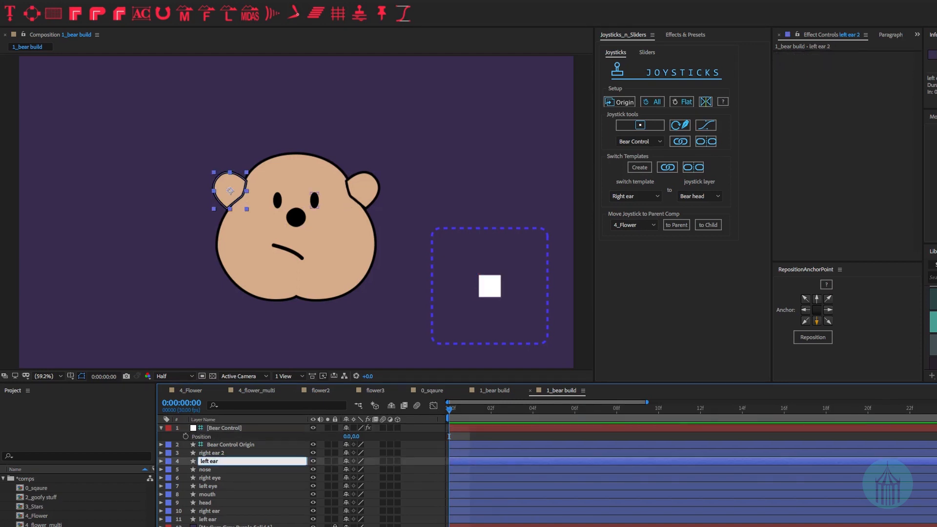
{"action": "type", "text": "front"}
{"action": "key", "text": "shift+Tab"}
{"action": "type", "text": "right ear "}
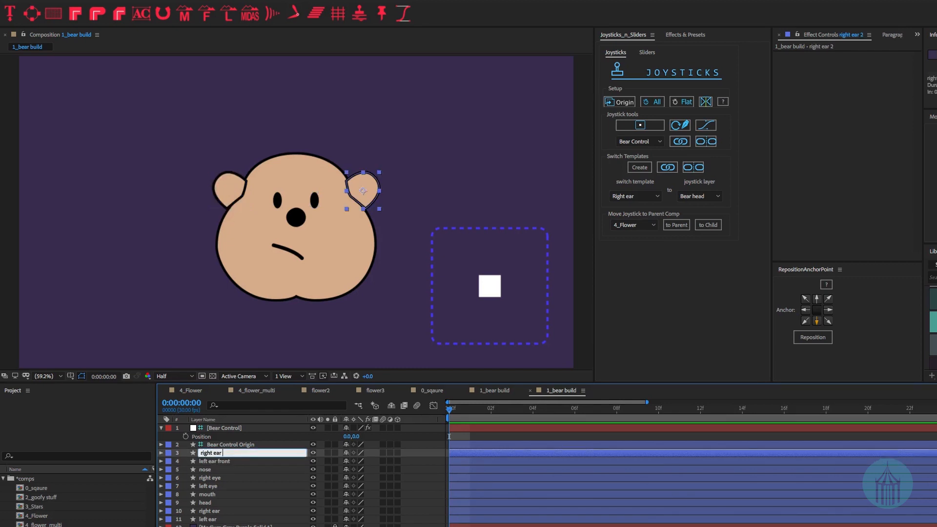
{"action": "type", "text": "front"}
{"action": "key", "text": "Return"}
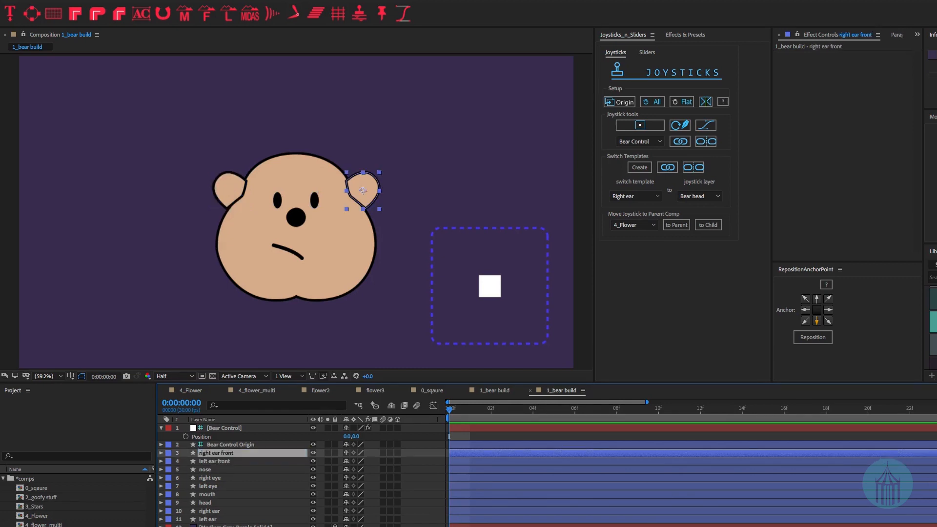
{"action": "key", "text": "super+shift+a"}
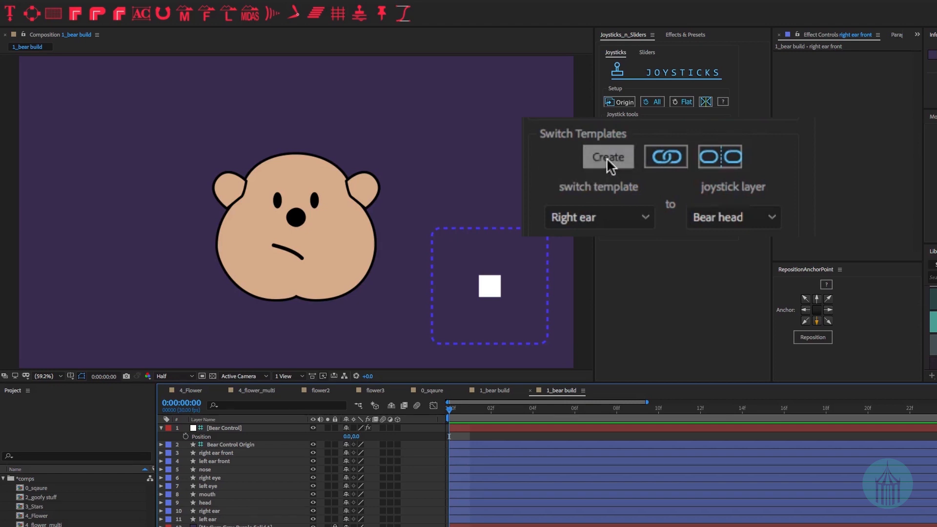
- Create a switch template named Left ear and open its empty Left Ear comp
{"action": "left_click", "coordinate": [639, 168]}
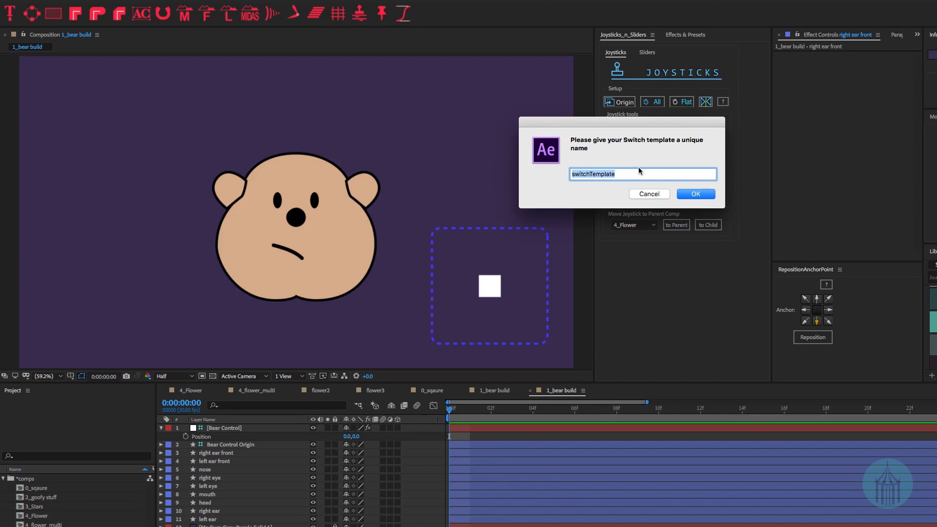
{"action": "type", "text": "Left ear"}
{"action": "key", "text": "Return"}
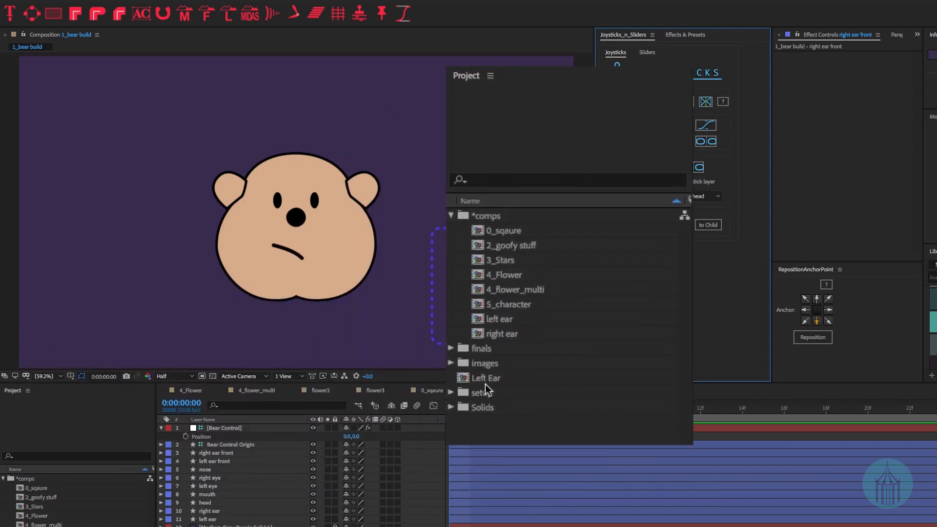
{"action": "left_click", "coordinate": [491, 380]}
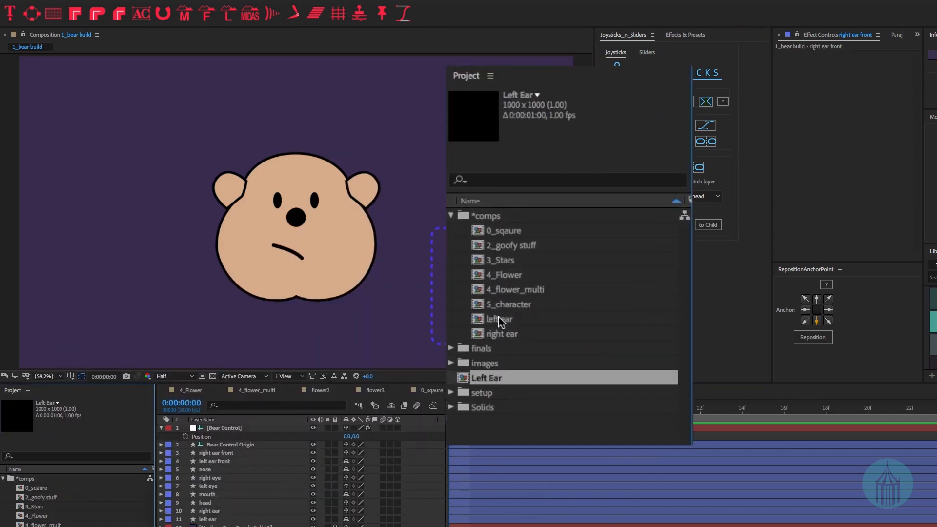
{"action": "double_click", "coordinate": [481, 380]}
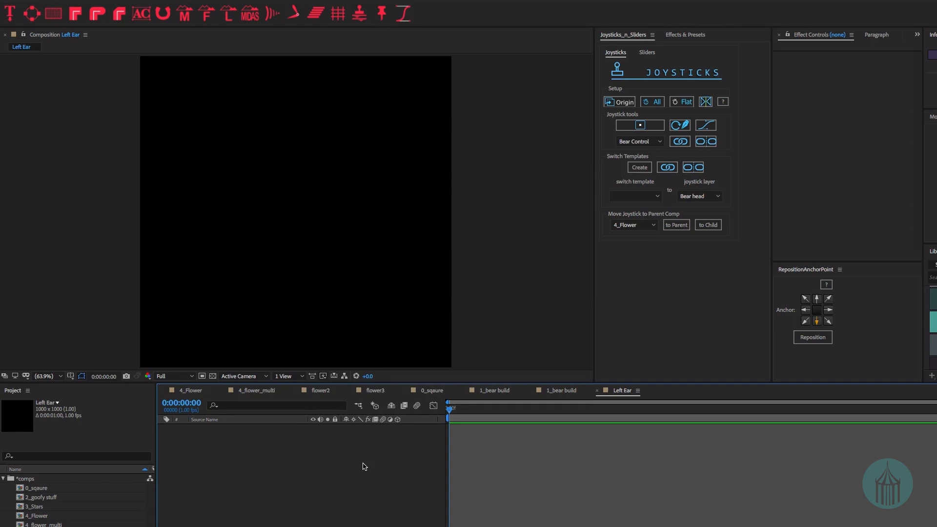
{"action": "left_click", "coordinate": [560, 393]}
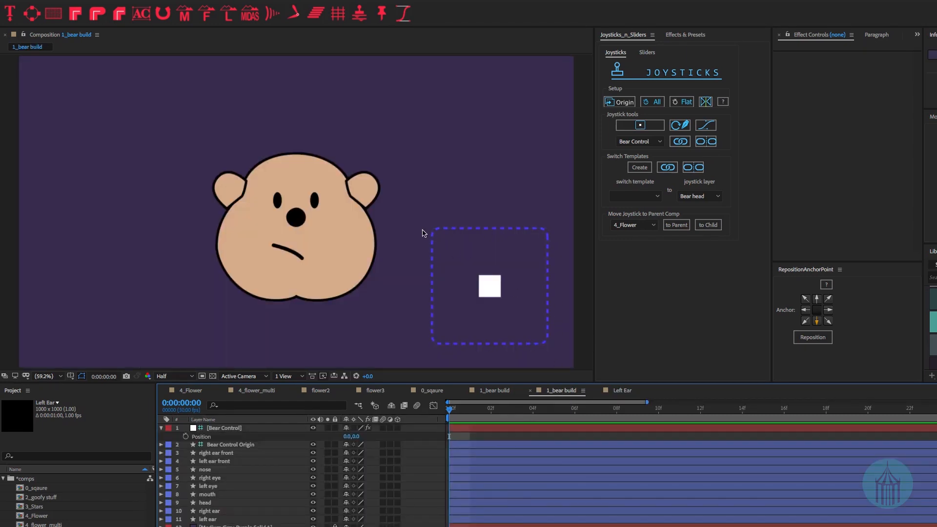
{"action": "left_click", "coordinate": [618, 393]}
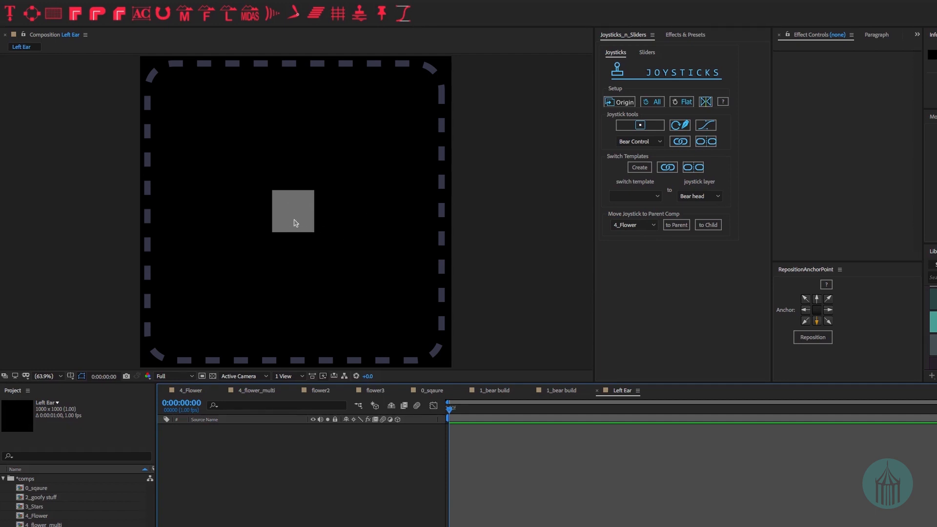
{"action": "left_click_drag", "start_coordinate": [292, 220], "coordinate": [192, 204]}
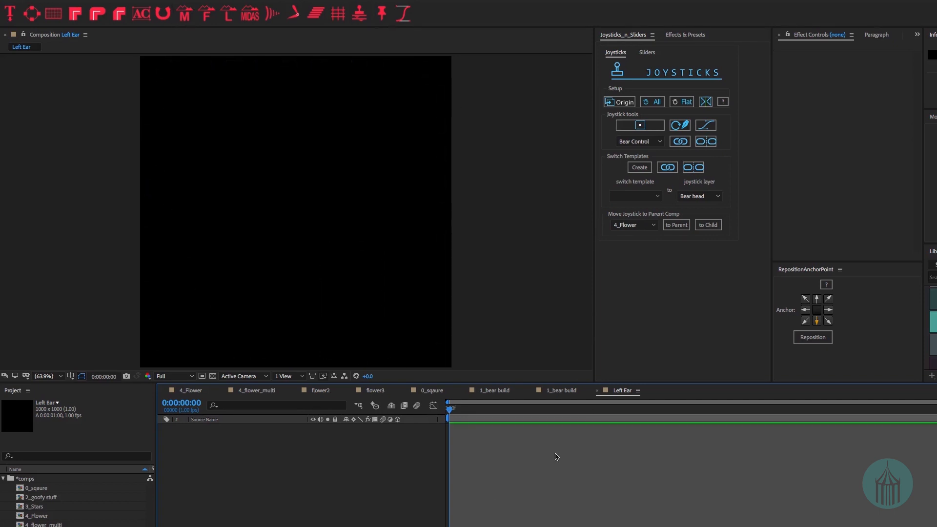
{"action": "left_click", "coordinate": [571, 391]}
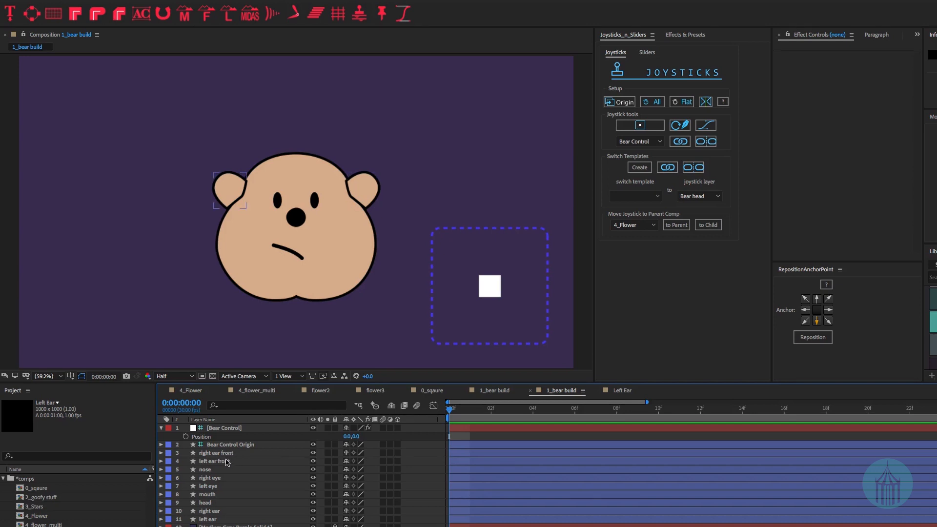
{"action": "left_click", "coordinate": [227, 462]}
{"action": "left_click", "coordinate": [218, 519], "text": "ctrl"}
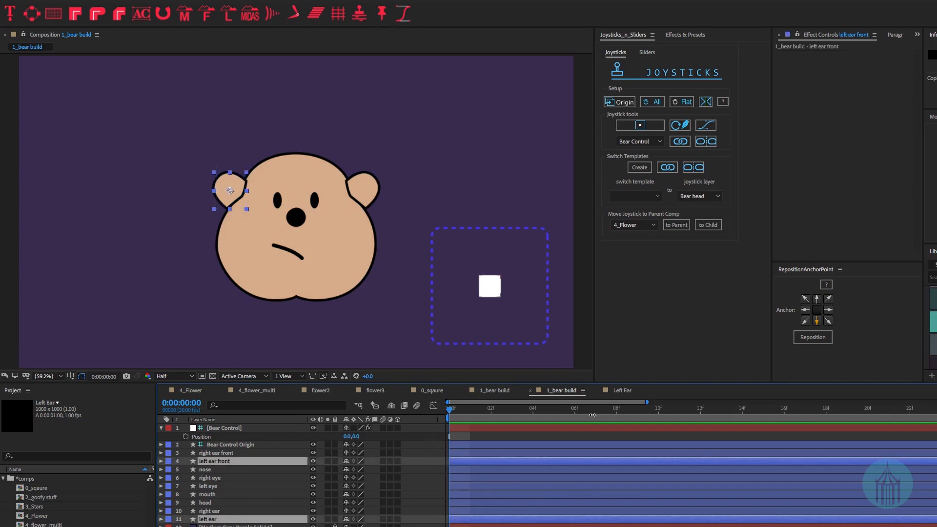
{"action": "left_click", "coordinate": [614, 392]}
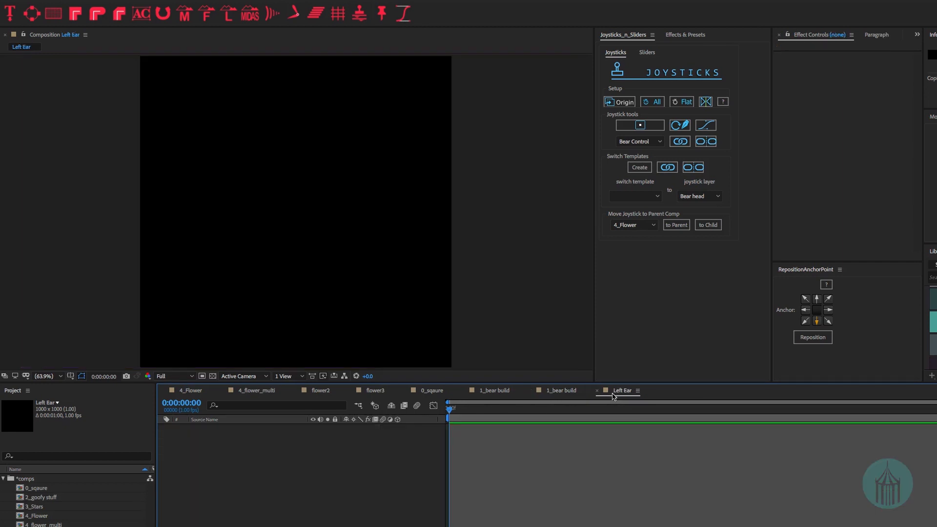
- Paste both left ear layers into Left Ear, set left ear beside left ear front, then return to 1_bear build
{"action": "key", "text": "ctrl+v"}
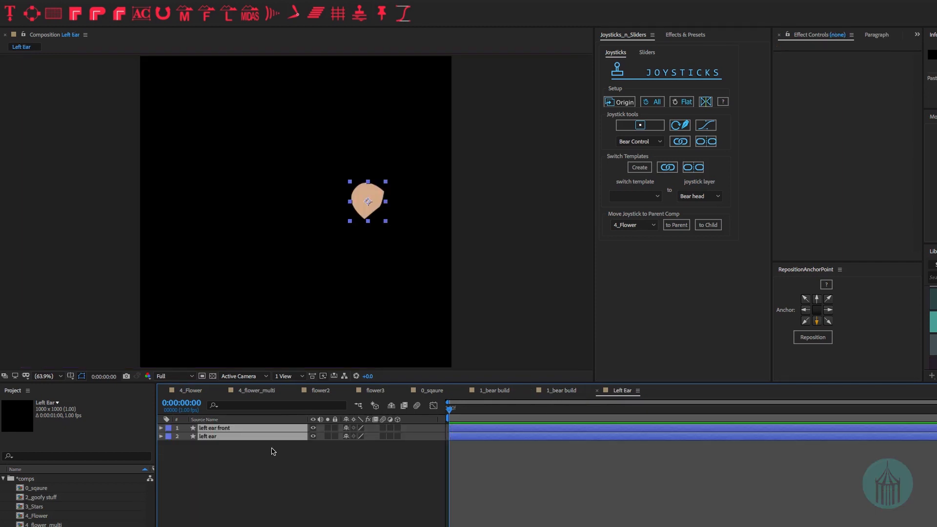
{"action": "left_click", "coordinate": [265, 465]}
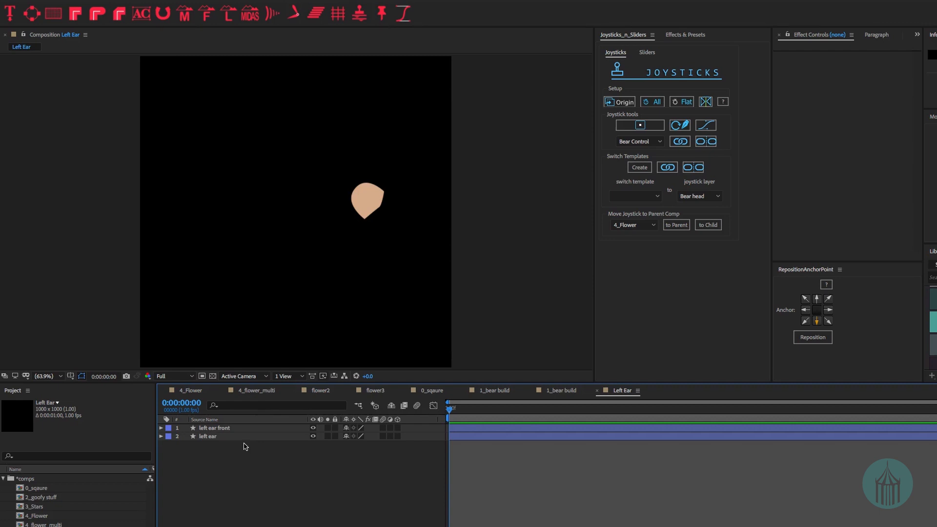
{"action": "left_click", "coordinate": [210, 436]}
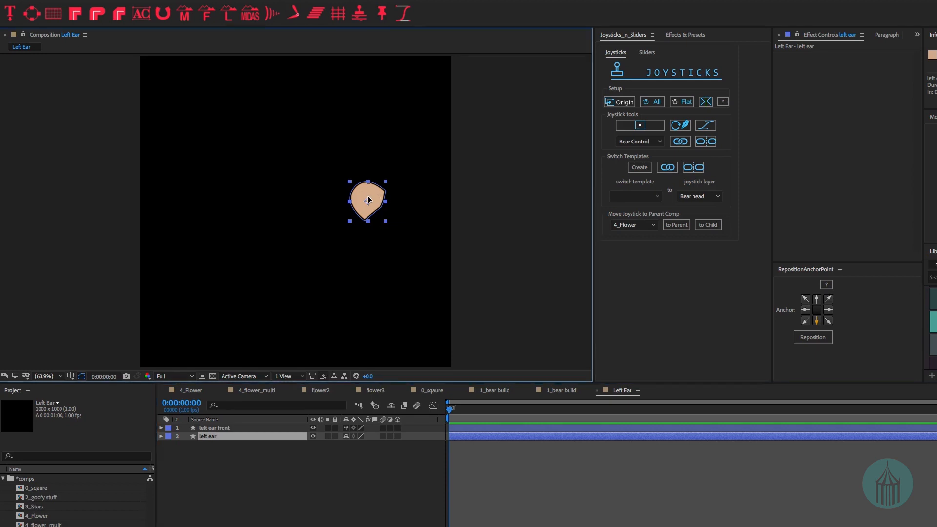
{"action": "left_click_drag", "start_coordinate": [379, 198], "coordinate": [305, 196]}
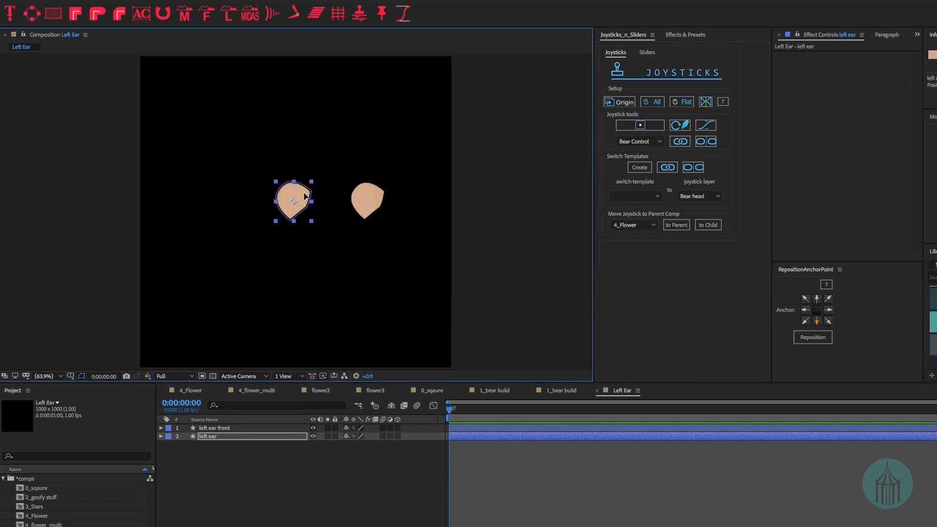
{"action": "left_click", "coordinate": [214, 429]}
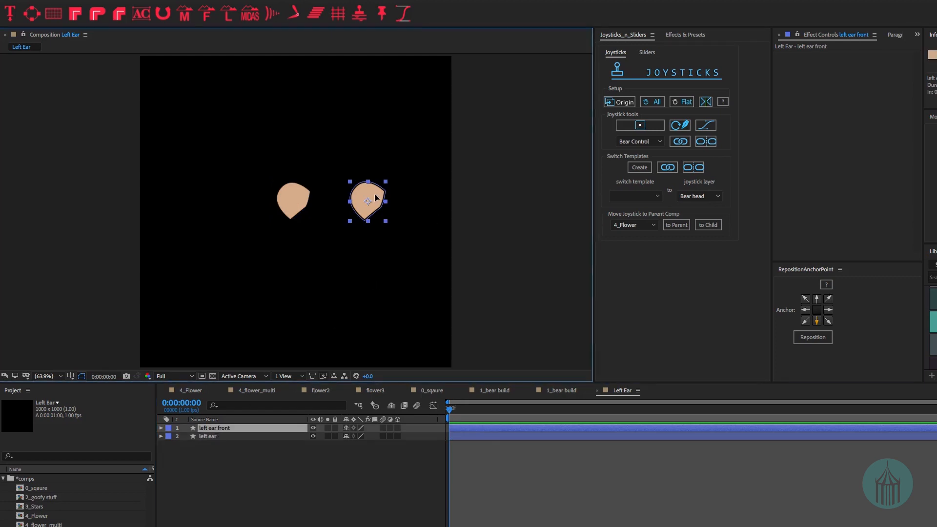
{"action": "left_click_drag", "start_coordinate": [375, 198], "coordinate": [364, 197]}
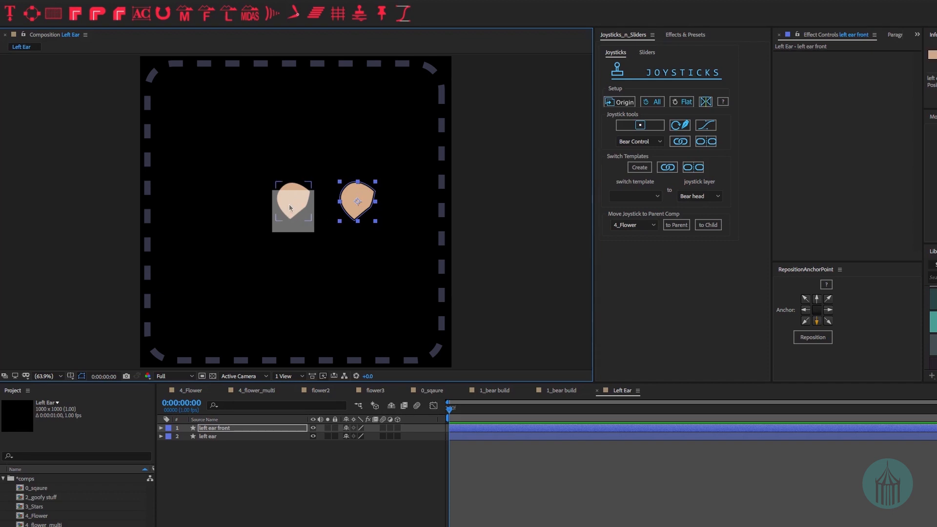
{"action": "left_click", "coordinate": [209, 436]}
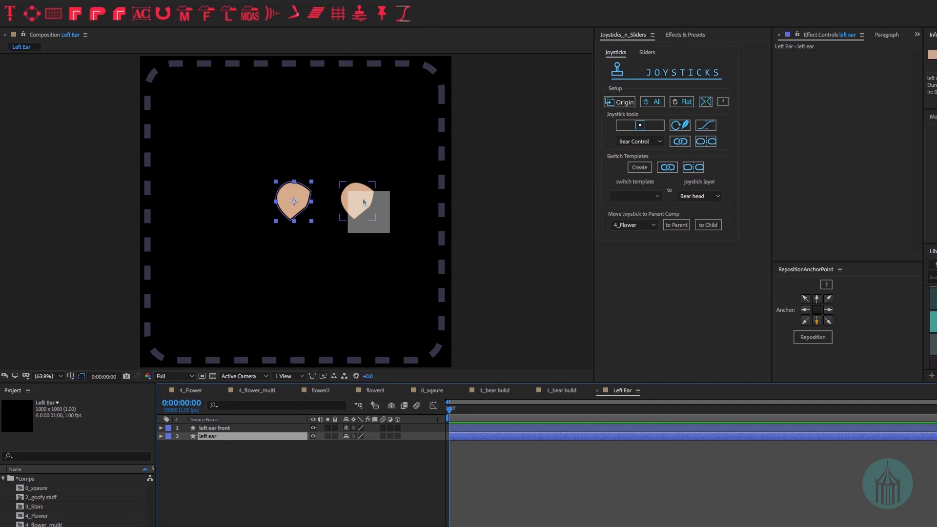
{"action": "left_click", "coordinate": [559, 390]}
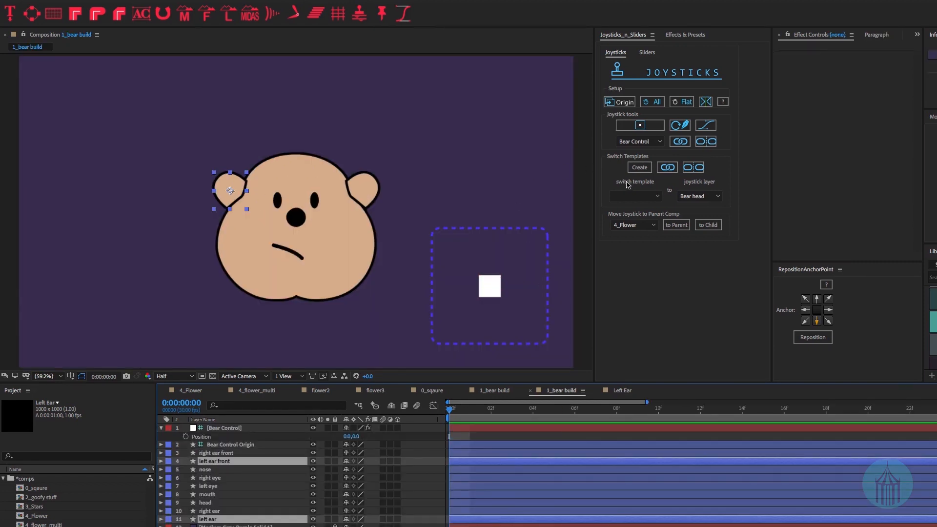
- Link the Left Ear switch template to the Bear Control joystick layer, then select Bear Control
{"action": "left_click", "coordinate": [635, 196]}
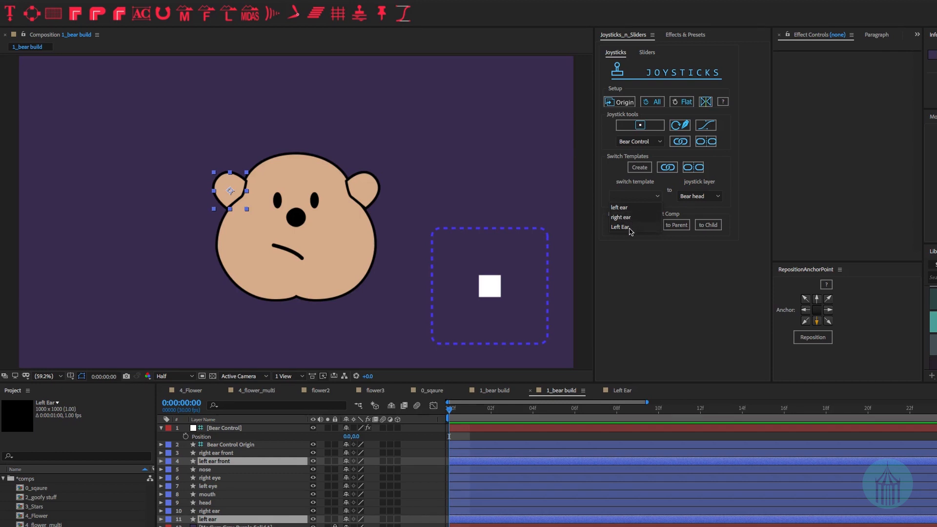
{"action": "left_click", "coordinate": [631, 227]}
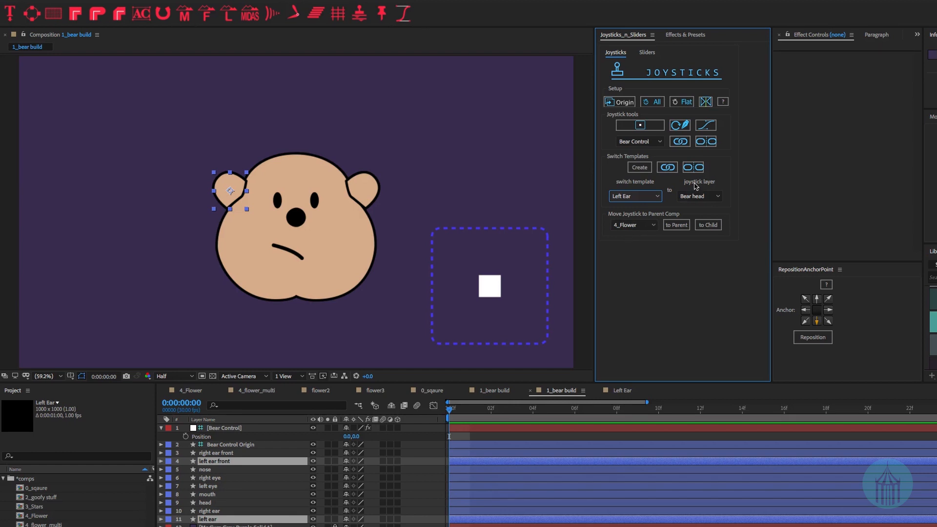
{"action": "left_click", "coordinate": [717, 198]}
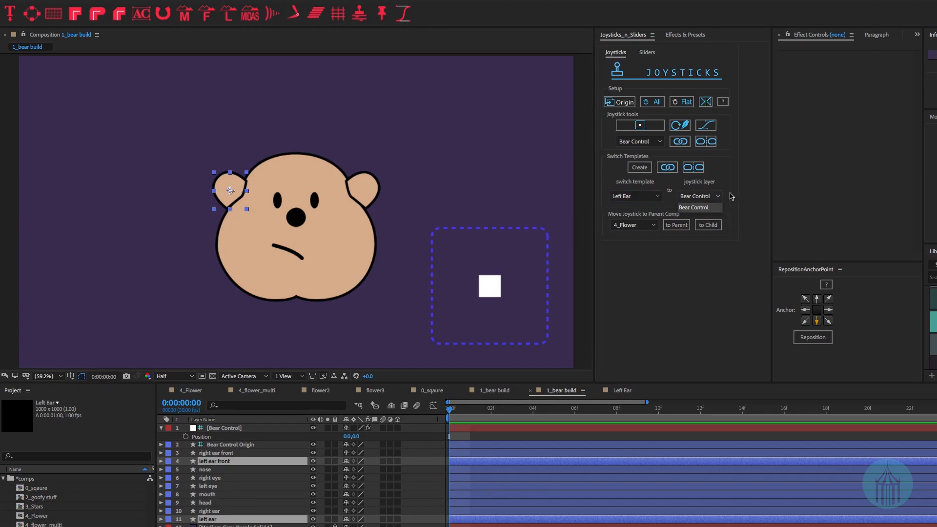
{"action": "left_click", "coordinate": [733, 196]}
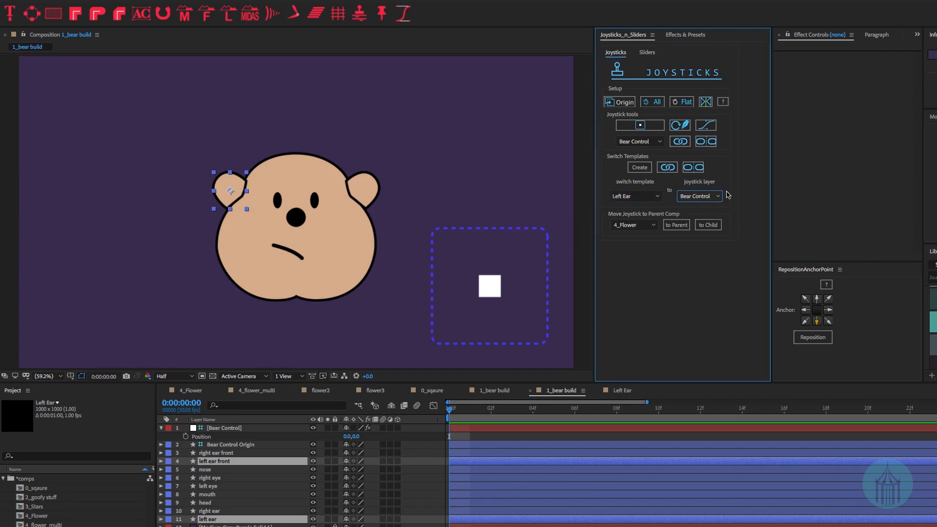
{"action": "left_click", "coordinate": [665, 168]}
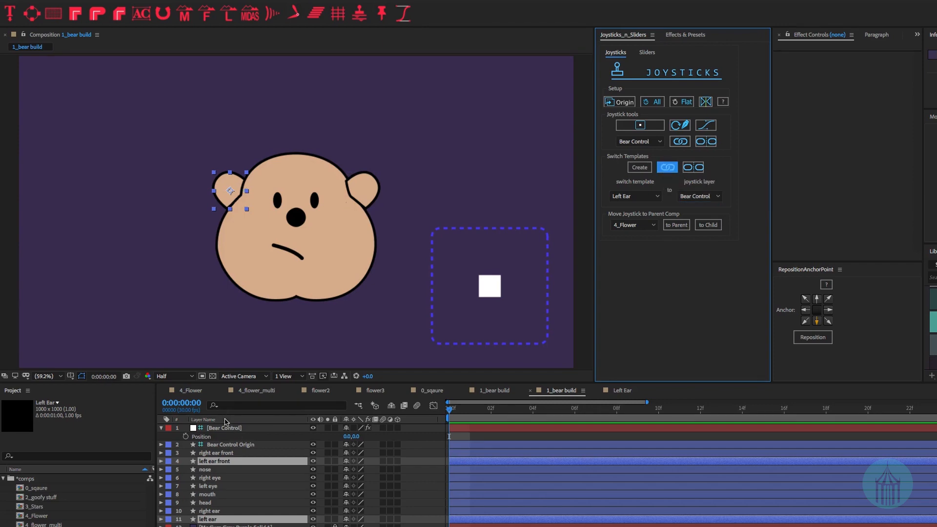
{"action": "left_click", "coordinate": [222, 428]}
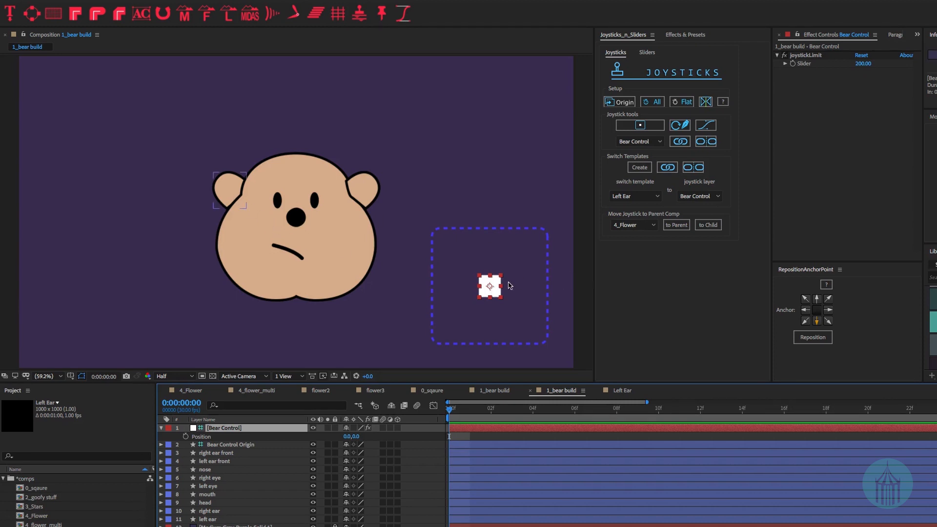
- Test the ears by moving the joystick right and back left, then view the Left Ear comp
{"action": "mouse_move", "coordinate": [494, 292]}
{"action": "left_mouse_down"}
{"action": "mouse_move", "coordinate": [556, 293]}
{"action": "mouse_move", "coordinate": [491, 292]}
{"action": "left_mouse_up"}
{"action": "mouse_move", "coordinate": [486, 291]}
{"action": "left_mouse_down"}
{"action": "mouse_move", "coordinate": [439, 292]}
{"action": "mouse_move", "coordinate": [493, 290]}
{"action": "left_mouse_up"}
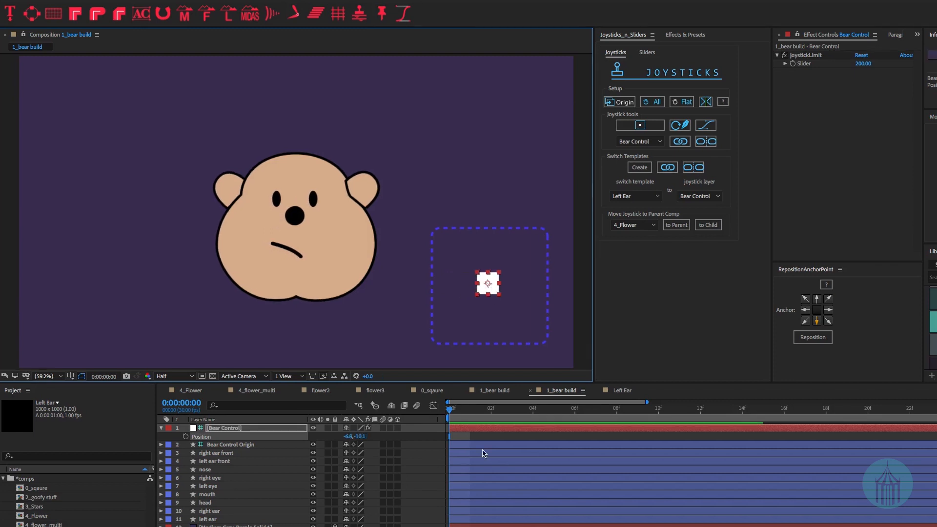
{"action": "left_click", "coordinate": [625, 390]}
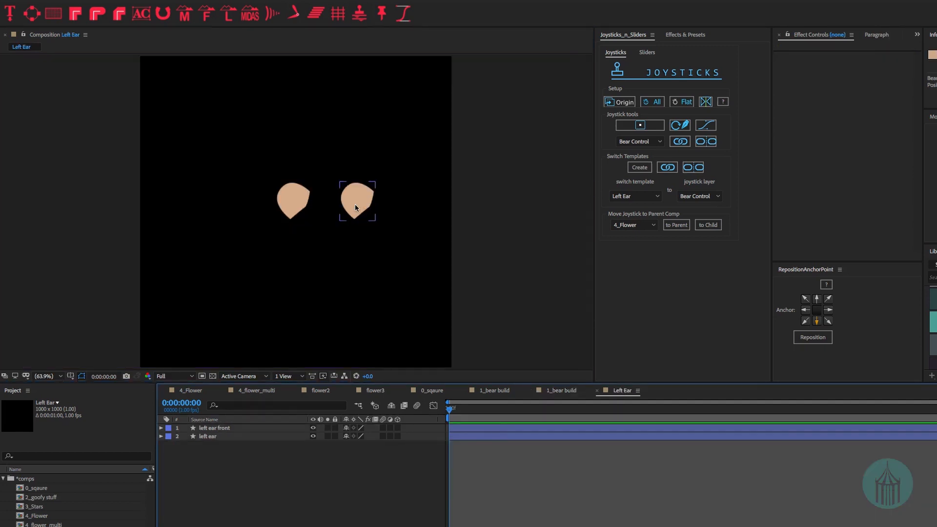
- Move the front ear in Left Ear further right and test the ear switch with the joystick
{"action": "left_click", "coordinate": [355, 208]}
{"action": "left_click_drag", "start_coordinate": [353, 210], "coordinate": [384, 211]}
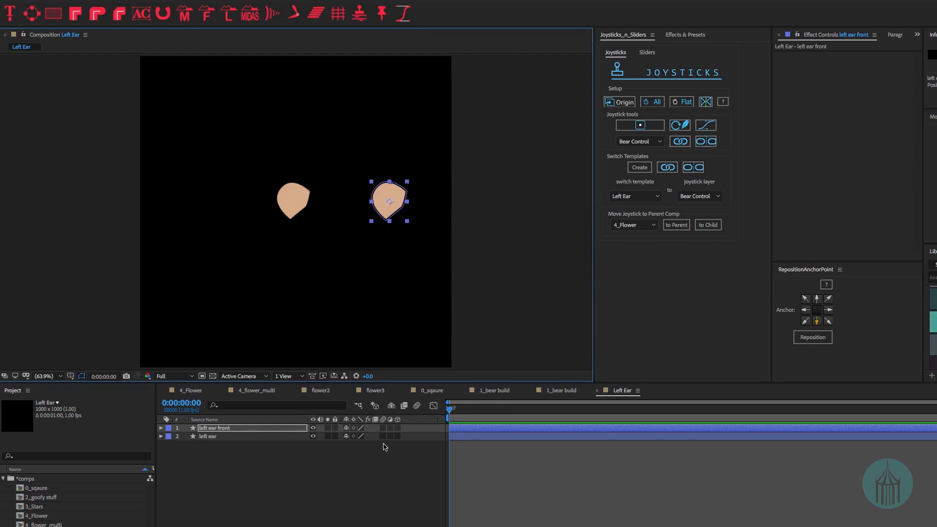
{"action": "left_click", "coordinate": [383, 469]}
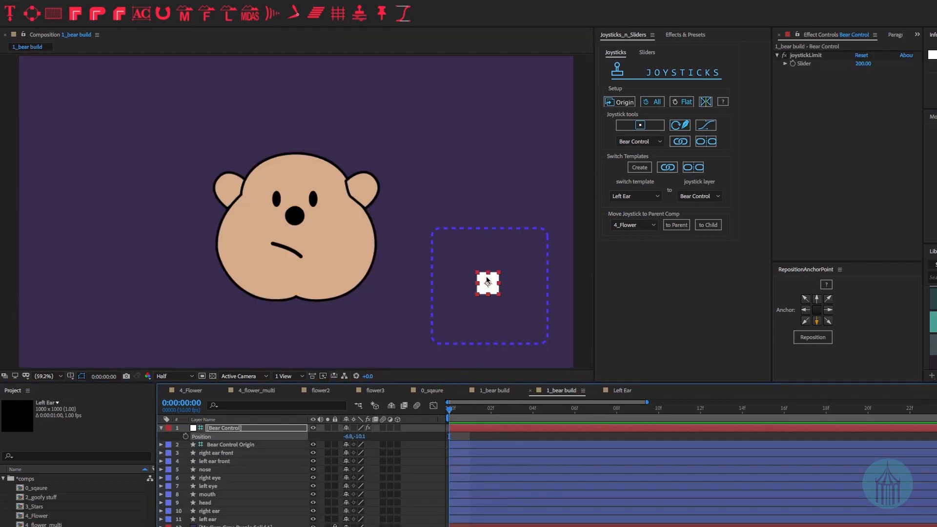
{"action": "mouse_move", "coordinate": [487, 280]}
{"action": "left_mouse_down"}
{"action": "mouse_move", "coordinate": [522, 279]}
{"action": "mouse_move", "coordinate": [485, 276]}
{"action": "left_mouse_up"}
- Shift the front ear back left slightly, close the Left Ear comp, and test the head turn
{"action": "left_click", "coordinate": [613, 390]}
{"action": "left_click_drag", "start_coordinate": [389, 200], "coordinate": [364, 200]}
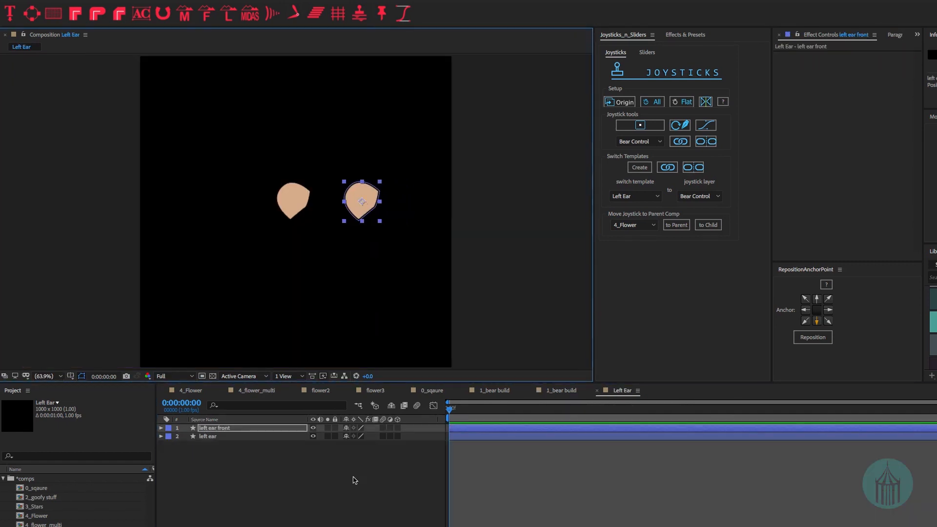
{"action": "left_click", "coordinate": [356, 478]}
{"action": "key", "text": "ctrl+w"}
{"action": "mouse_move", "coordinate": [488, 284]}
{"action": "left_mouse_down"}
{"action": "mouse_move", "coordinate": [540, 288]}
{"action": "mouse_move", "coordinate": [496, 285]}
{"action": "left_mouse_up"}
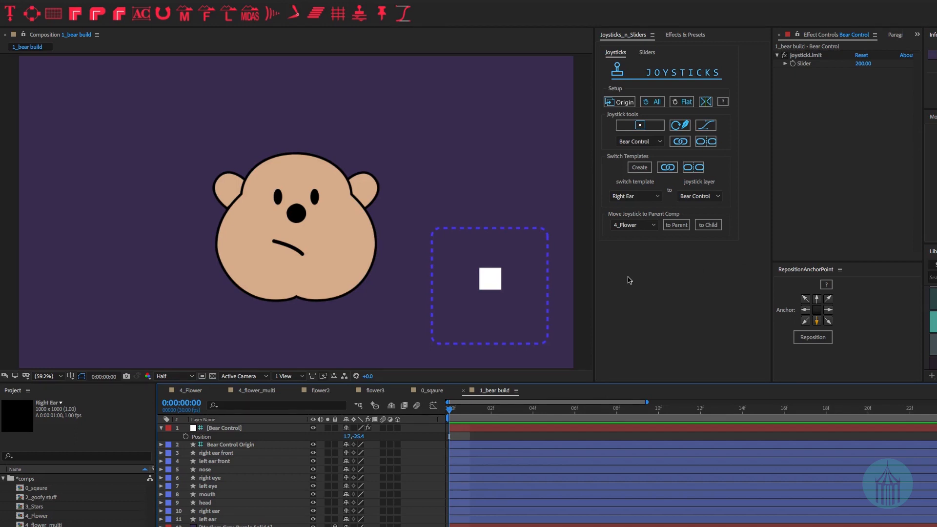
- Pre-compose the Bear Control joystick and all bear layers into a new comp named 'bear precomp'
{"action": "left_click", "coordinate": [249, 428]}
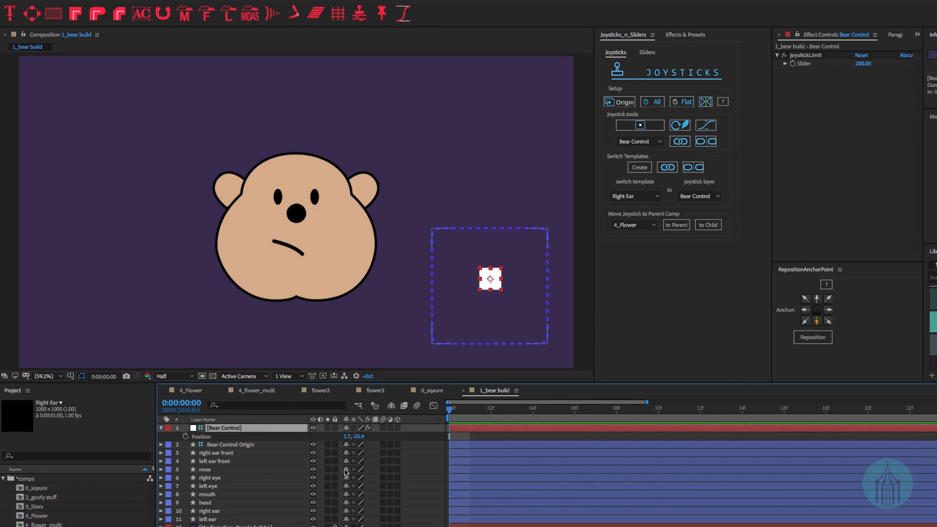
{"action": "left_click", "coordinate": [246, 519], "text": "shift"}
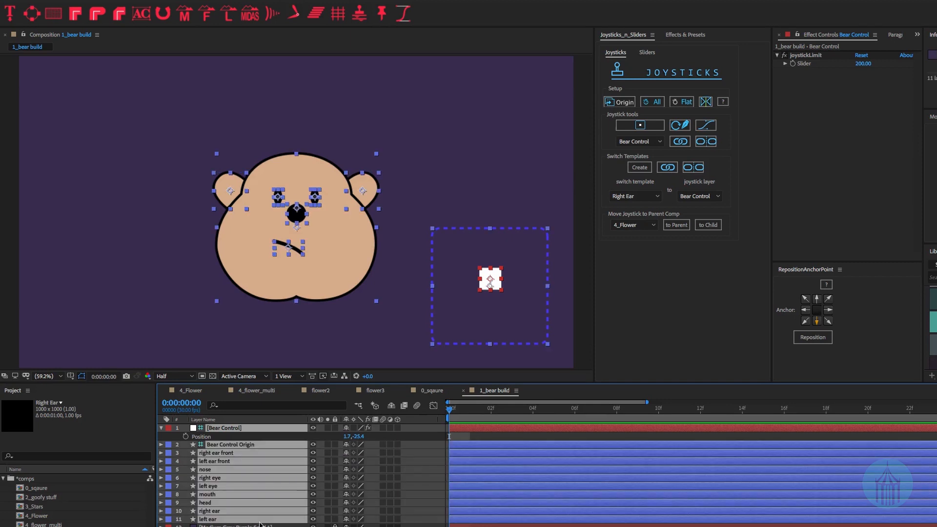
{"action": "key", "text": "ctrl+shift+c"}
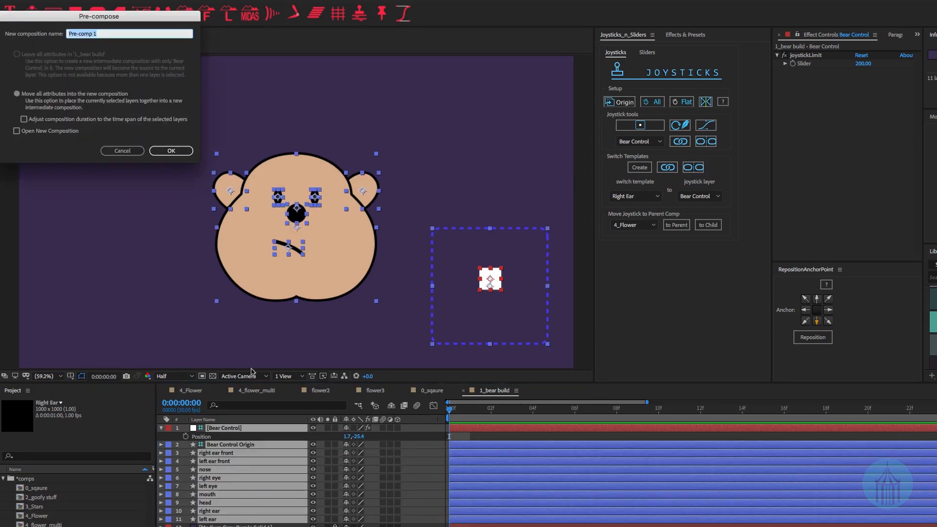
{"action": "type", "text": "bear precomp"}
{"action": "key", "text": "Return"}
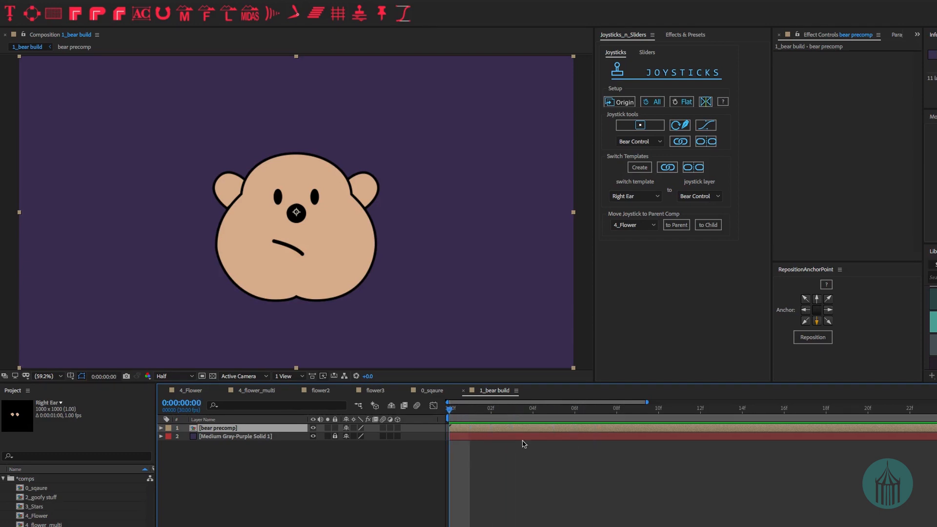
- Inside bear precomp, move the Bear Control joystick up into 1_bear build, then view that comp
{"action": "double_click", "coordinate": [221, 428]}
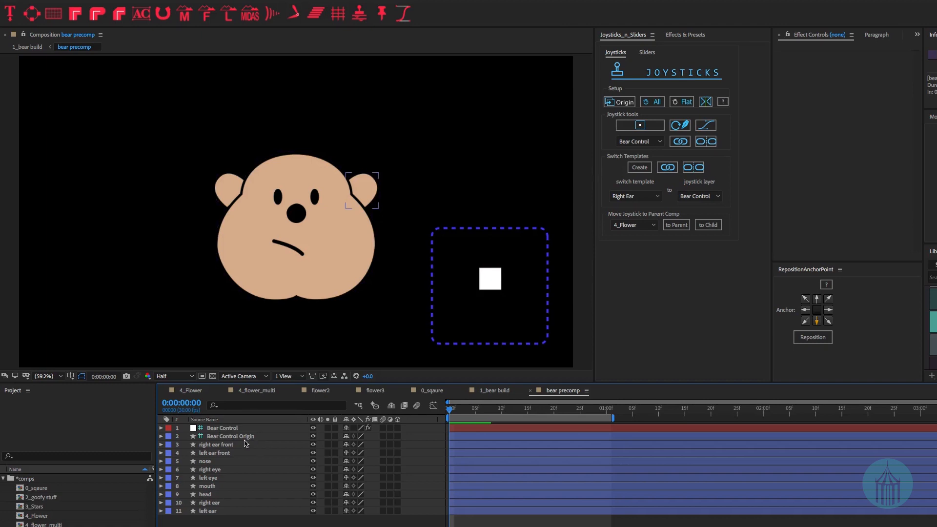
{"action": "left_click", "coordinate": [224, 430]}
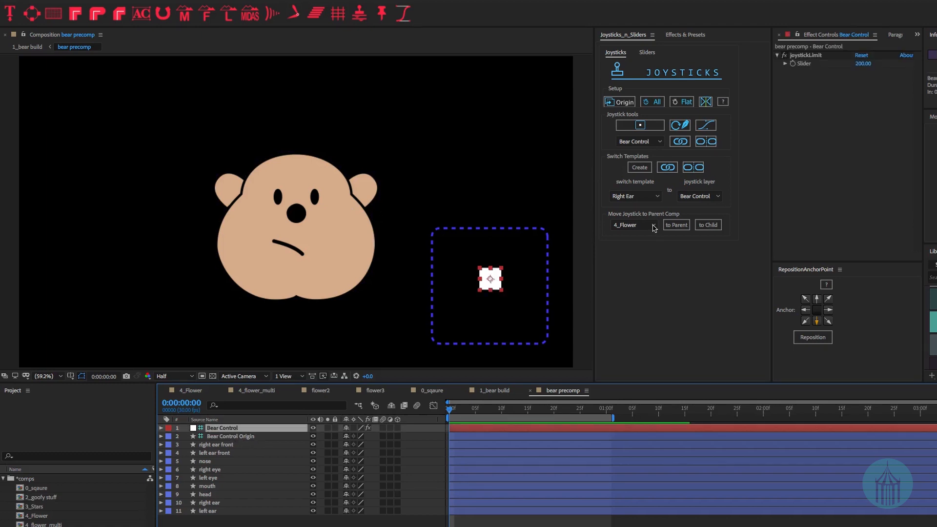
{"action": "left_click", "coordinate": [653, 227]}
{"action": "left_click", "coordinate": [651, 236]}
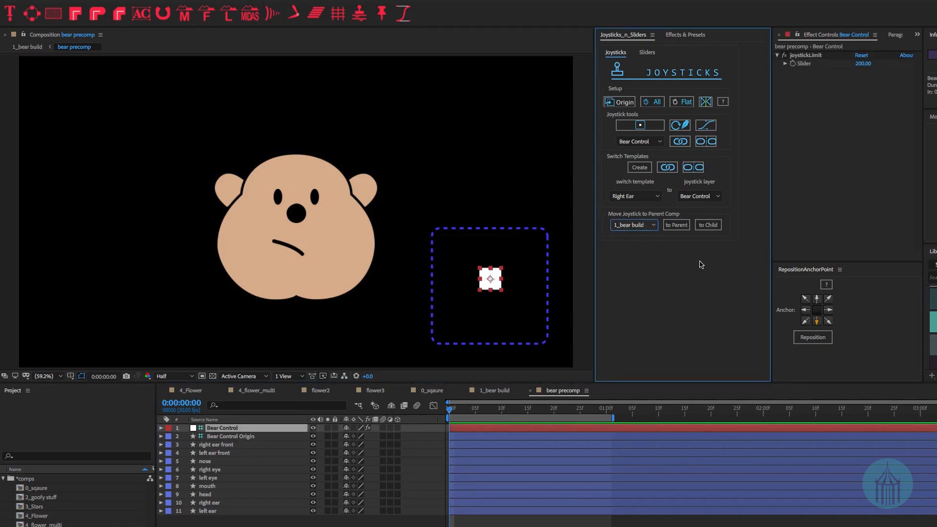
{"action": "left_click", "coordinate": [677, 227]}
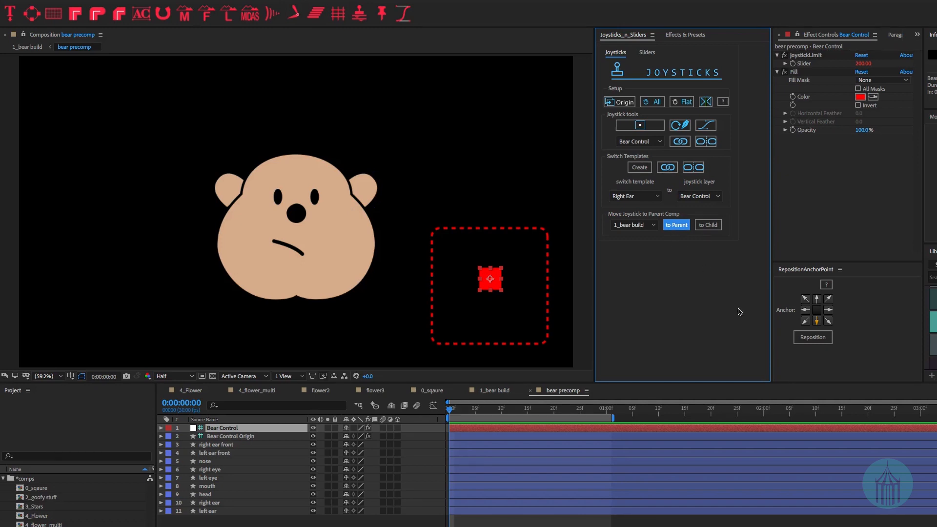
{"action": "left_click", "coordinate": [507, 392]}
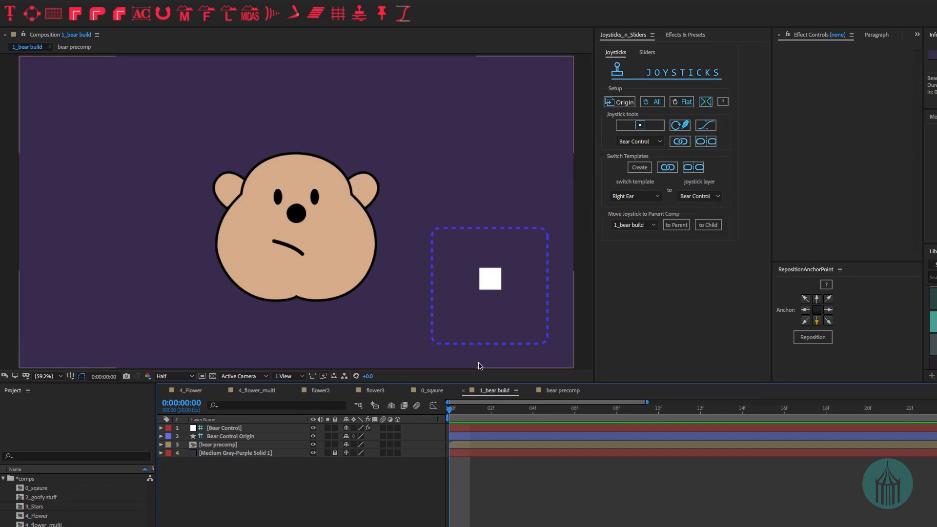
- Test the Bear Control joystick in 1_bear build, then return it to the box centre
{"action": "left_click", "coordinate": [222, 445]}
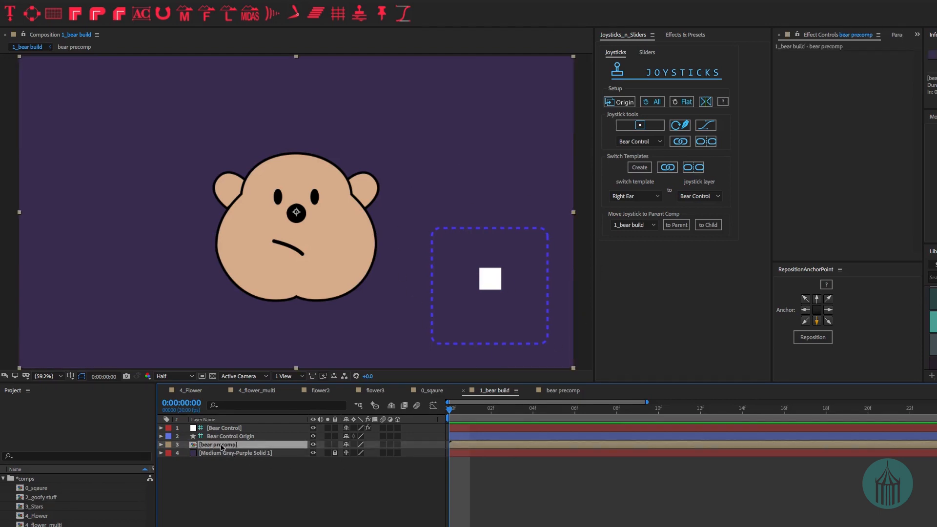
{"action": "left_click", "coordinate": [226, 429]}
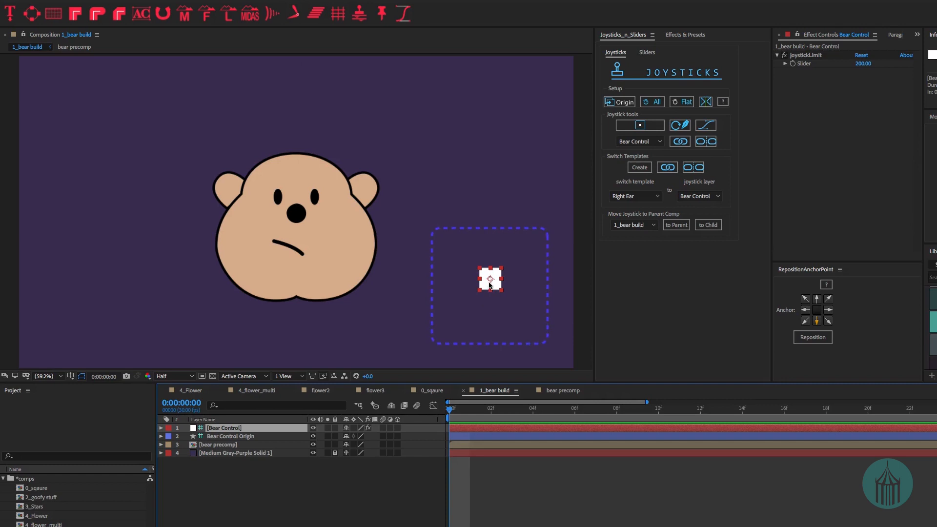
{"action": "left_click", "coordinate": [469, 288]}
{"action": "mouse_move", "coordinate": [470, 287]}
{"action": "left_mouse_down"}
{"action": "mouse_move", "coordinate": [457, 289]}
{"action": "mouse_move", "coordinate": [465, 314]}
{"action": "mouse_move", "coordinate": [508, 319]}
{"action": "mouse_move", "coordinate": [522, 259]}
{"action": "mouse_move", "coordinate": [515, 279]}
{"action": "mouse_move", "coordinate": [451, 249]}
{"action": "mouse_move", "coordinate": [470, 289]}
{"action": "mouse_move", "coordinate": [459, 316]}
{"action": "mouse_move", "coordinate": [487, 303]}
{"action": "mouse_move", "coordinate": [521, 323]}
{"action": "mouse_move", "coordinate": [497, 293]}
{"action": "mouse_move", "coordinate": [521, 255]}
{"action": "mouse_move", "coordinate": [486, 294]}
{"action": "left_mouse_up"}
{"action": "left_click", "coordinate": [498, 395]}
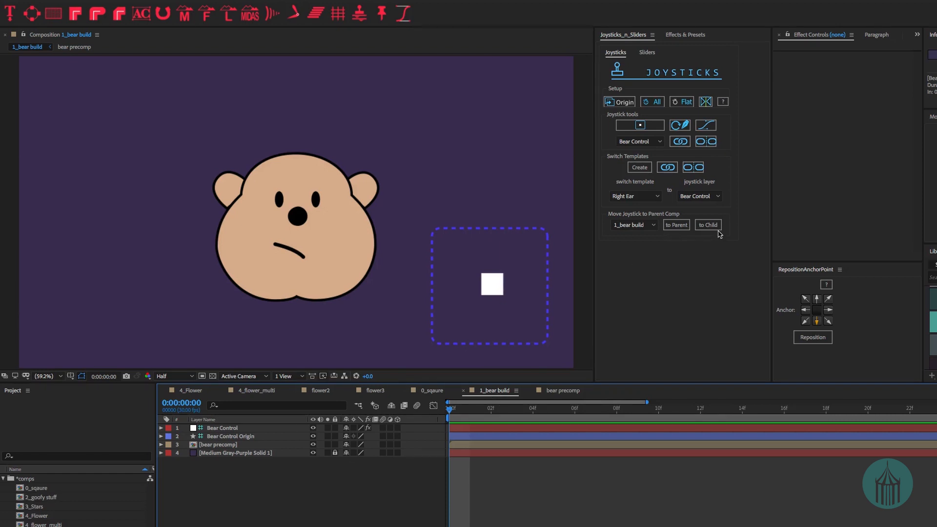
- Move the joystick back into bear precomp and turn the head by dragging it left and down
{"action": "left_click", "coordinate": [707, 225]}
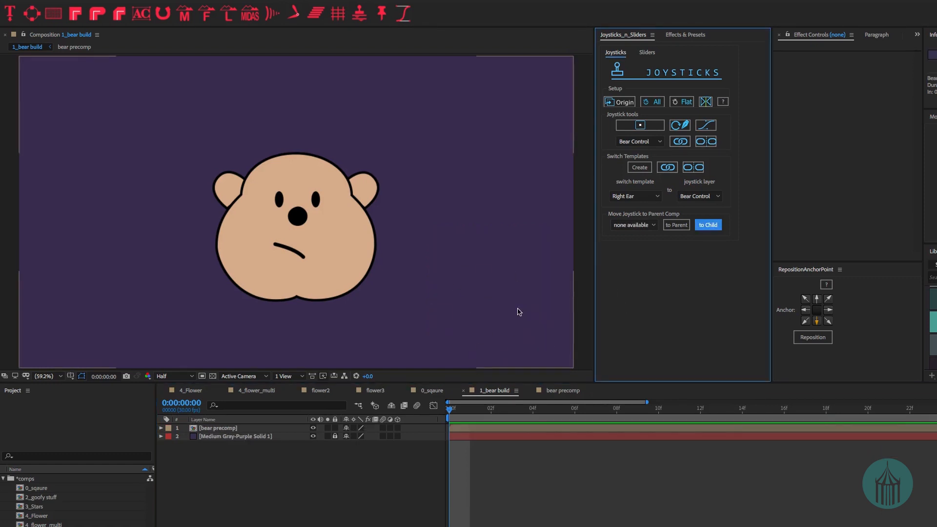
{"action": "left_click", "coordinate": [564, 390]}
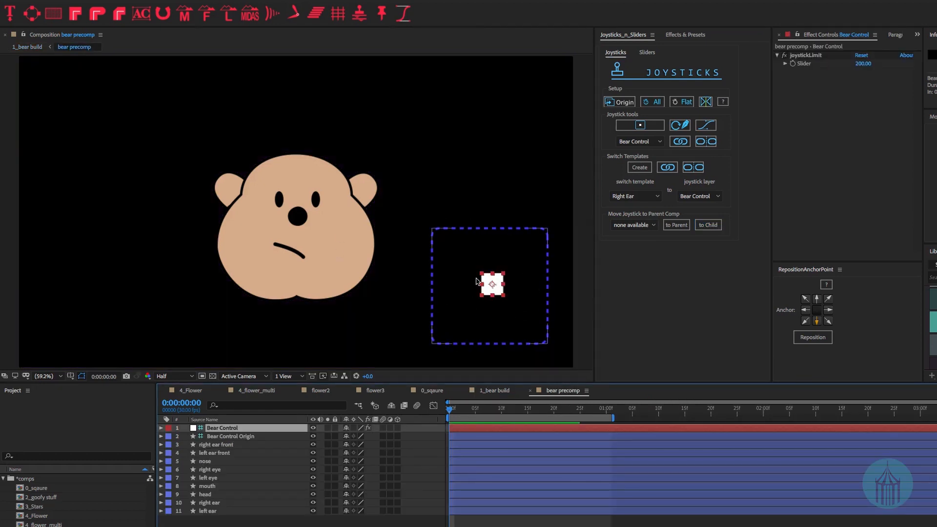
{"action": "left_click", "coordinate": [454, 288]}
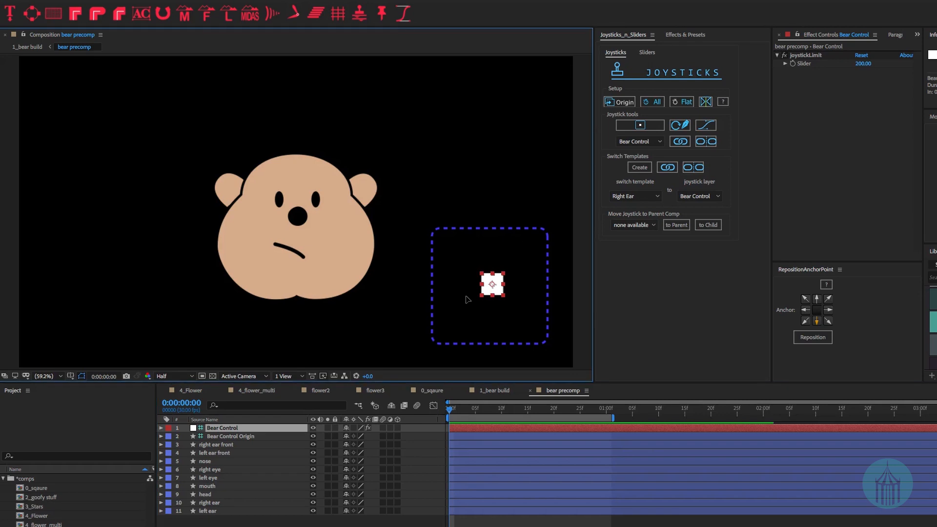
{"action": "left_click_drag", "start_coordinate": [468, 299], "coordinate": [465, 314]}
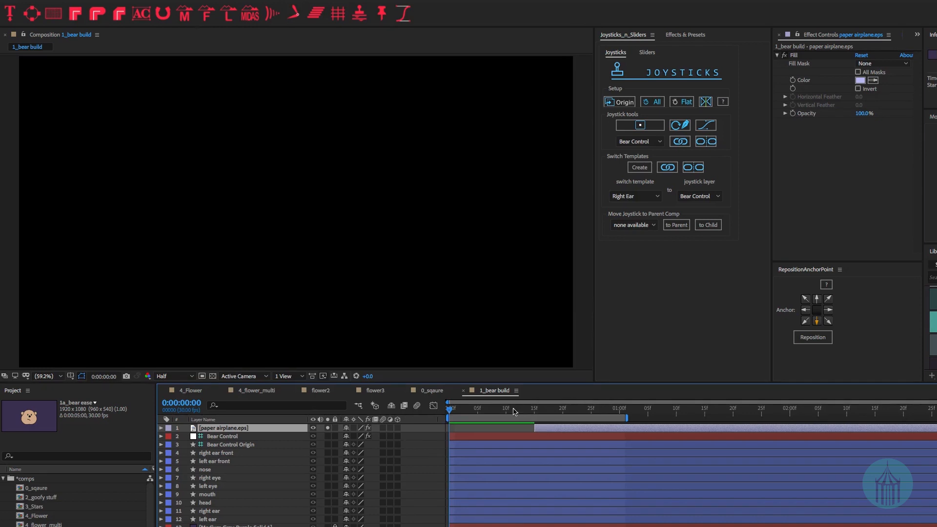
- Play the animation, rewind, and select Bear Control's Position property at frame 11
{"action": "key", "text": "space"}
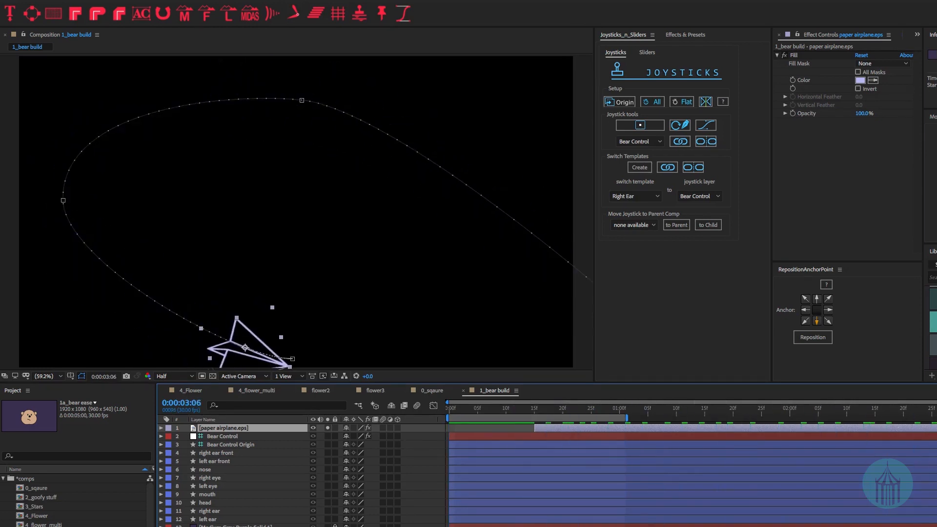
{"action": "left_click_drag", "start_coordinate": [892, 452], "coordinate": [387, 456]}
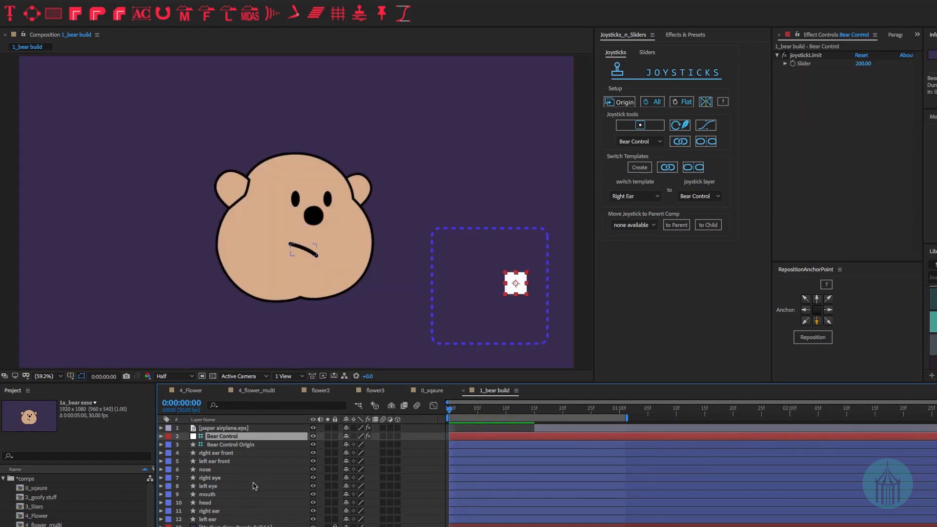
{"action": "key", "text": "p"}
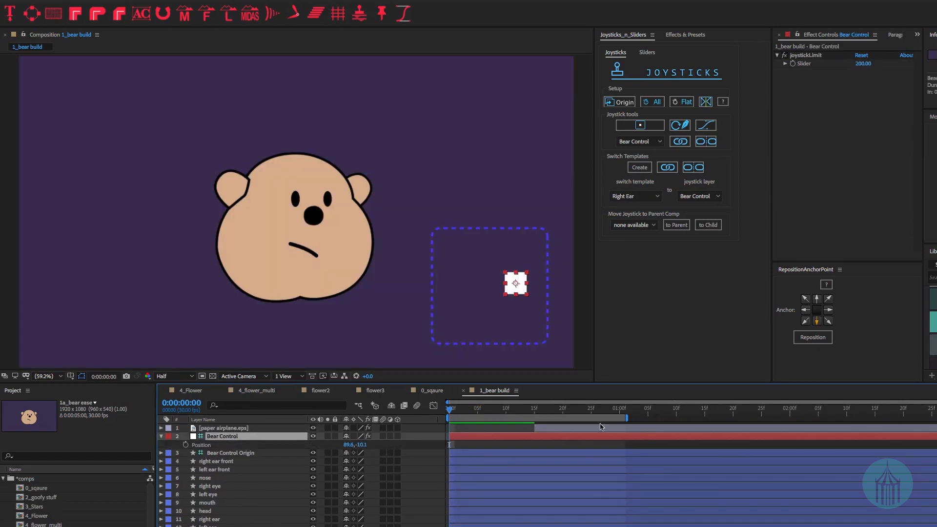
{"action": "left_click", "coordinate": [512, 409]}
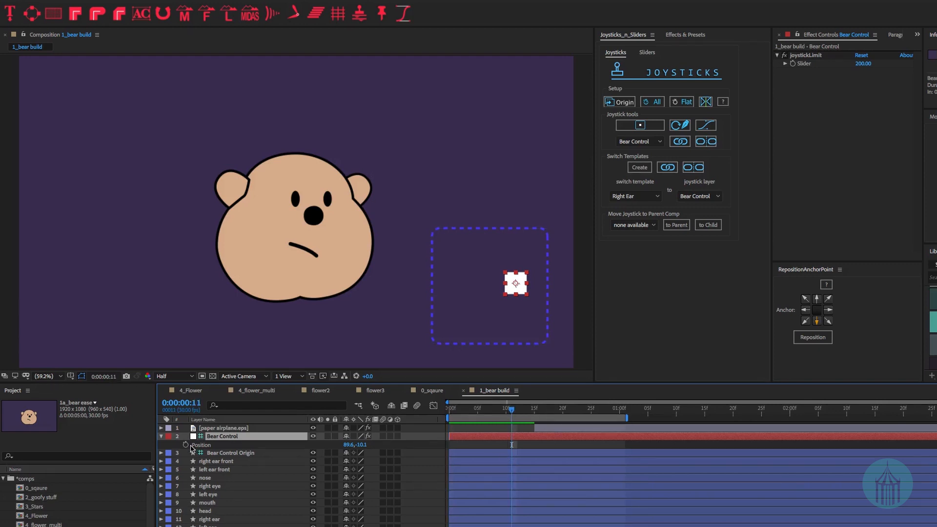
{"action": "left_click", "coordinate": [202, 445]}
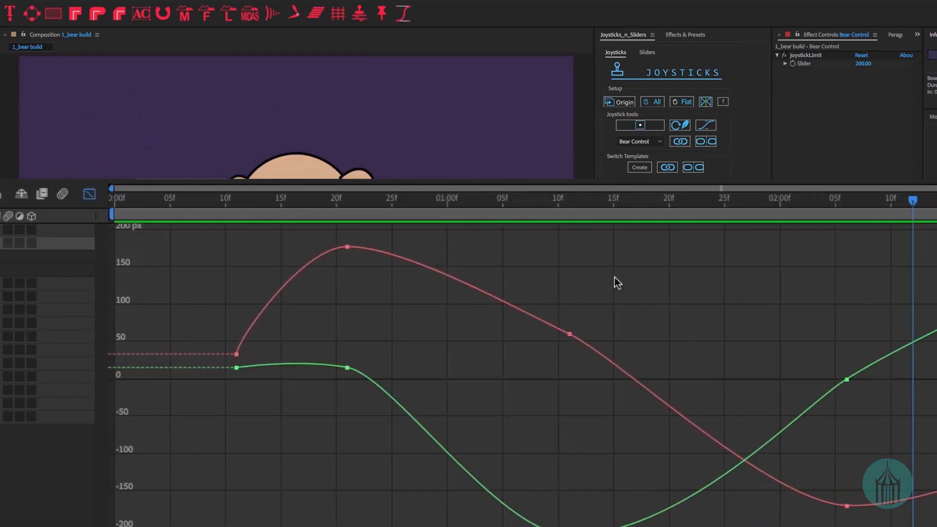
- Lengthen the ease handles on the X Position keyframes, return to layer bars, and preview the motion
{"action": "left_click", "coordinate": [569, 334]}
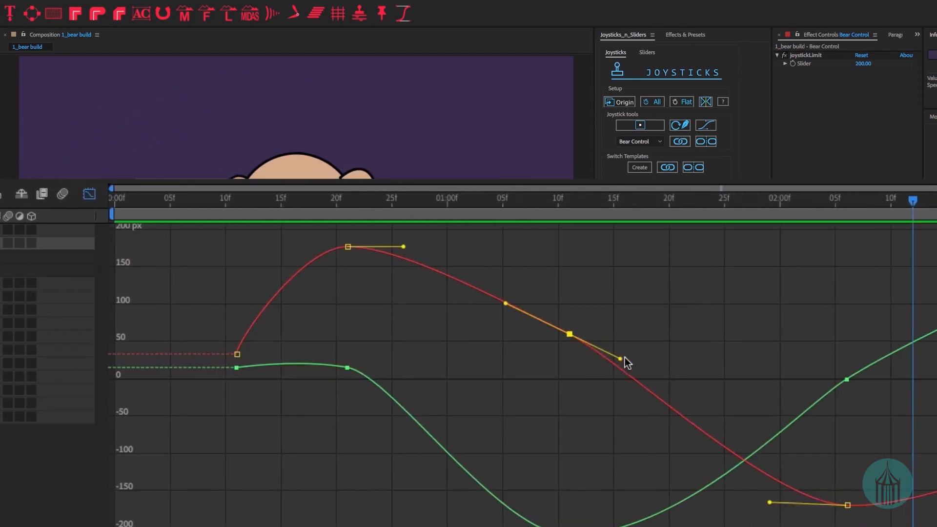
{"action": "left_click_drag", "start_coordinate": [620, 359], "coordinate": [656, 361]}
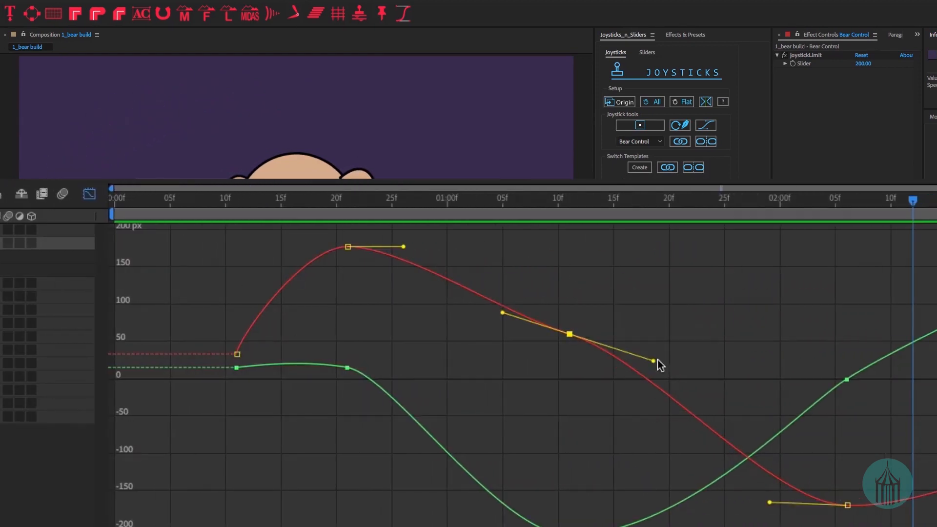
{"action": "left_click", "coordinate": [347, 246]}
{"action": "left_click", "coordinate": [294, 245]}
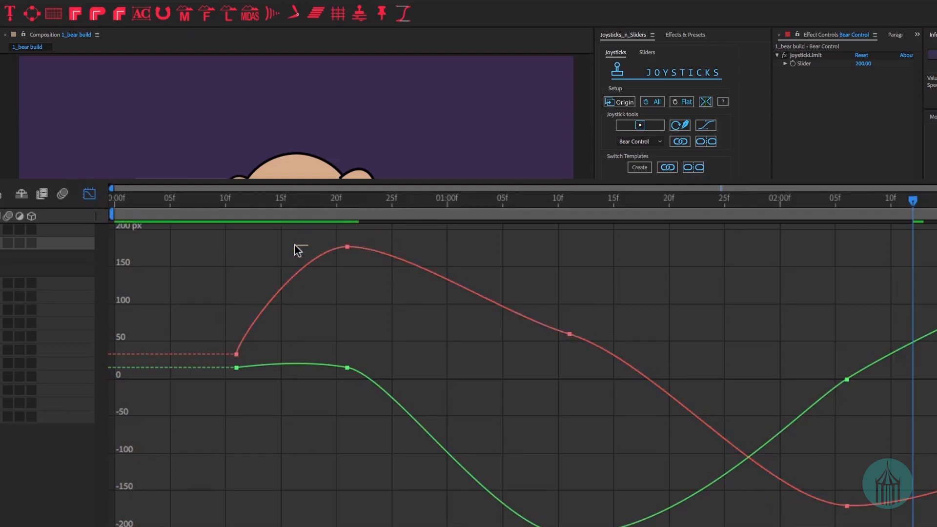
{"action": "left_click_drag", "start_coordinate": [320, 241], "coordinate": [371, 261]}
{"action": "left_click_drag", "start_coordinate": [609, 449], "coordinate": [610, 449]}
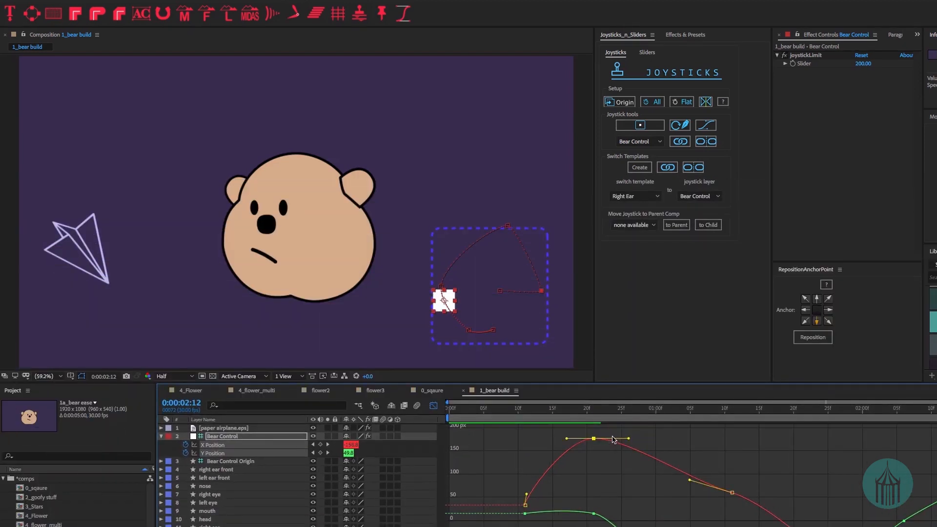
{"action": "key", "text": "shift+F3"}
{"action": "key", "text": "space"}
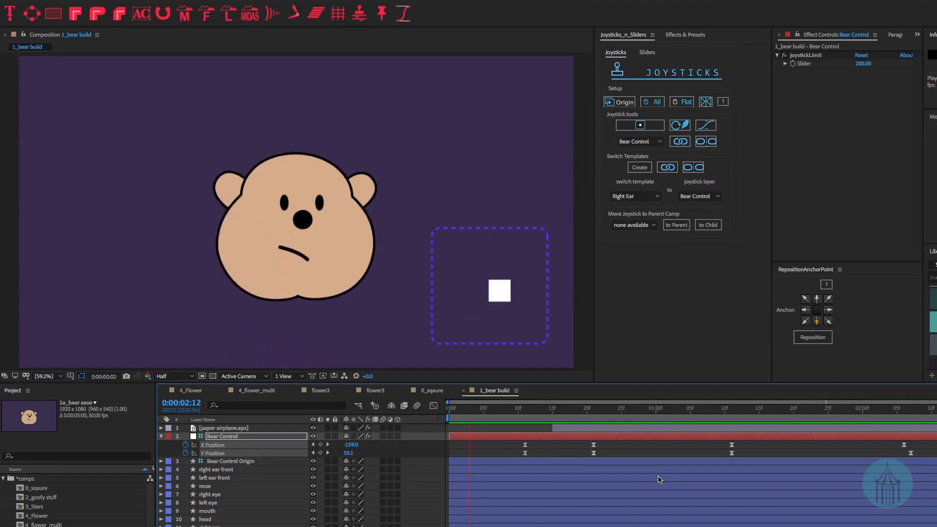
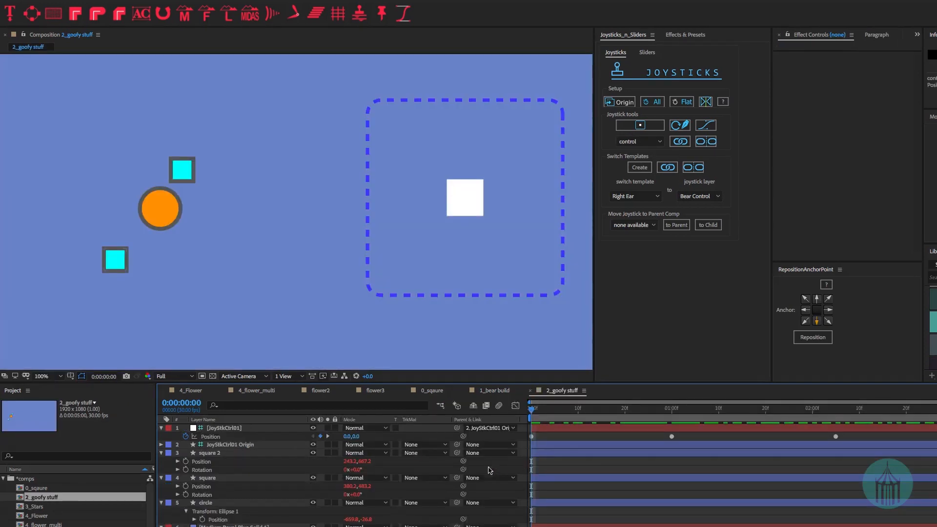
- Preview the JoyStkCtrl01 animation, unlink the shapes, and step through their pose frames
{"action": "left_click", "coordinate": [235, 429]}
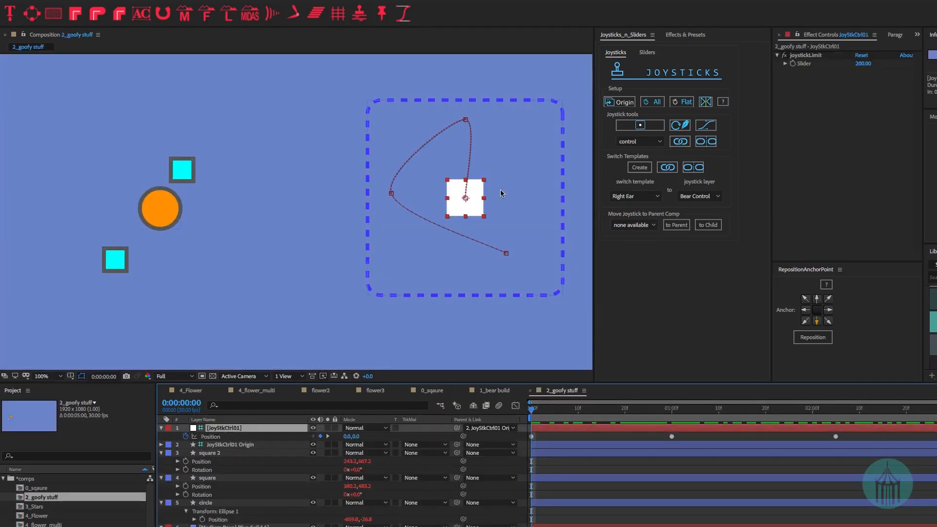
{"action": "key", "text": "space"}
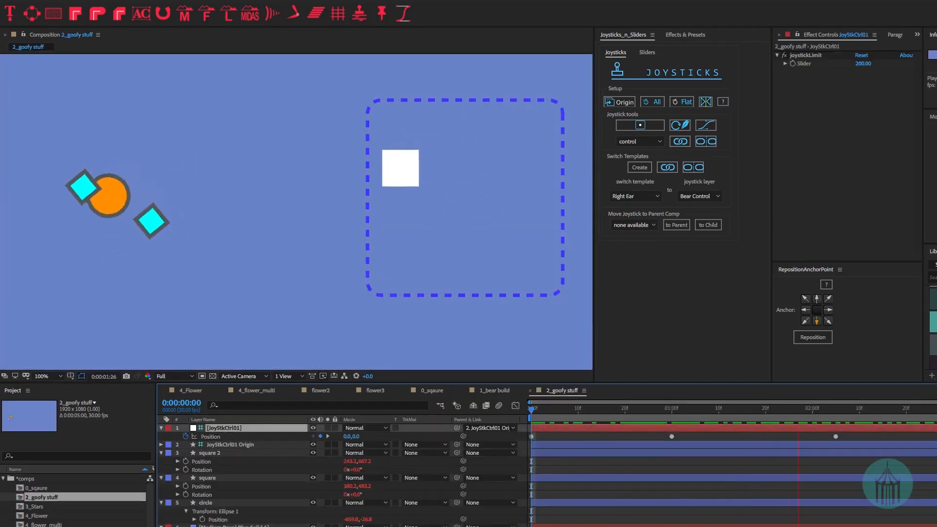
{"action": "left_click", "coordinate": [602, 410]}
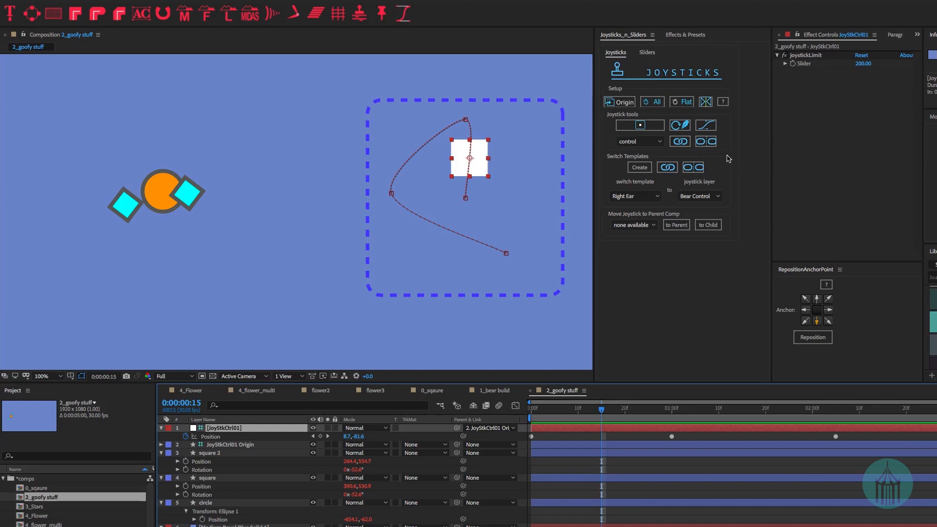
{"action": "left_click", "coordinate": [705, 141]}
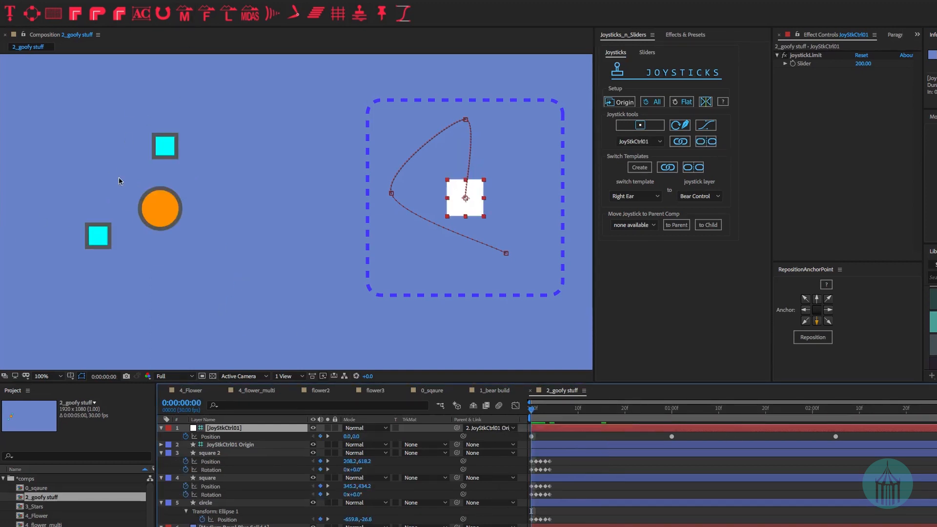
{"action": "key", "text": "Page_Down"}
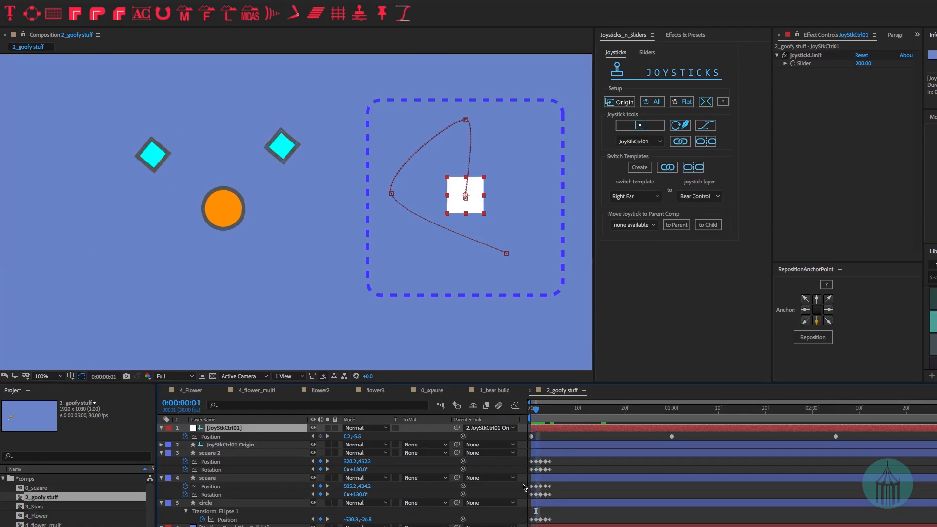
{"action": "key", "text": "Page_Down"}
{"action": "key", "text": "Page_Down"}
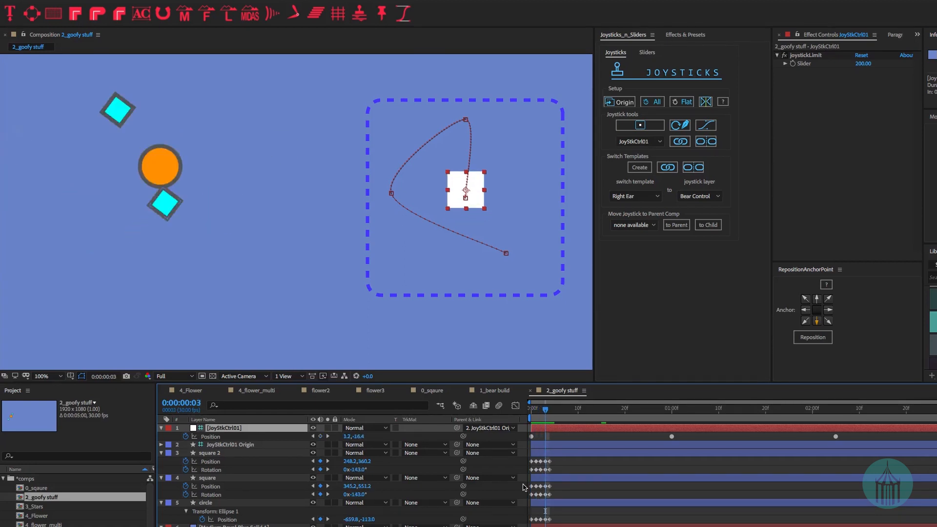
{"action": "key", "text": "Page_Down"}
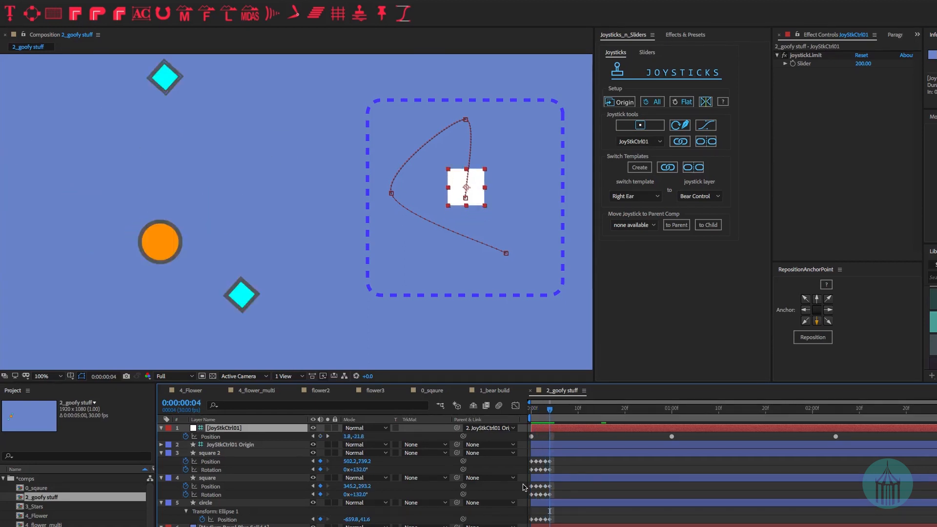
- Collapse the layers and relink square 2 through circle to the joystick
{"action": "left_click", "coordinate": [221, 460]}
{"action": "key", "text": "ctrl+a"}
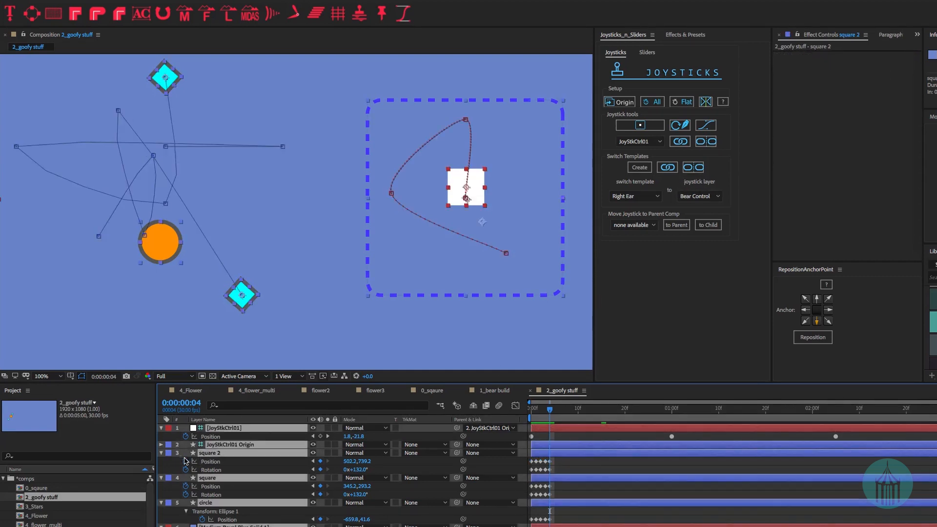
{"action": "left_click", "coordinate": [161, 453]}
{"action": "left_click", "coordinate": [244, 489]}
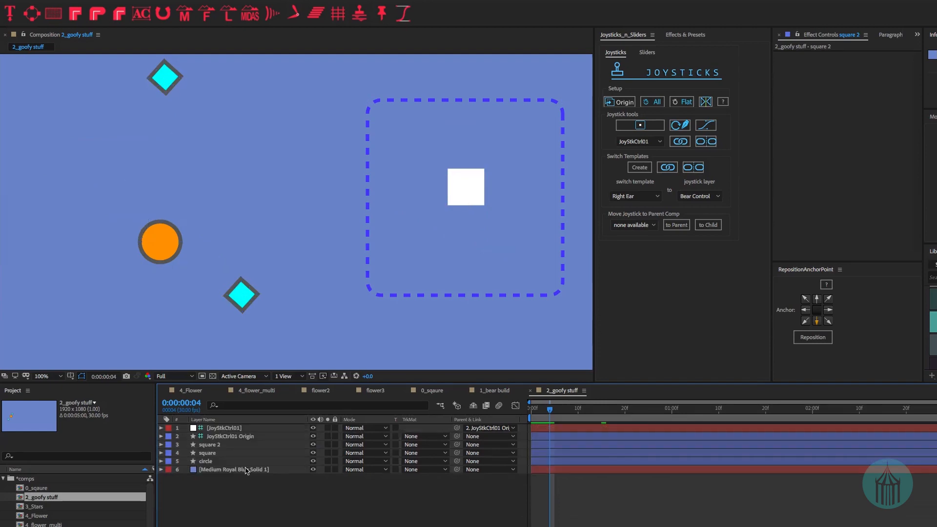
{"action": "left_click", "coordinate": [223, 446]}
{"action": "left_click", "coordinate": [217, 461], "text": "shift"}
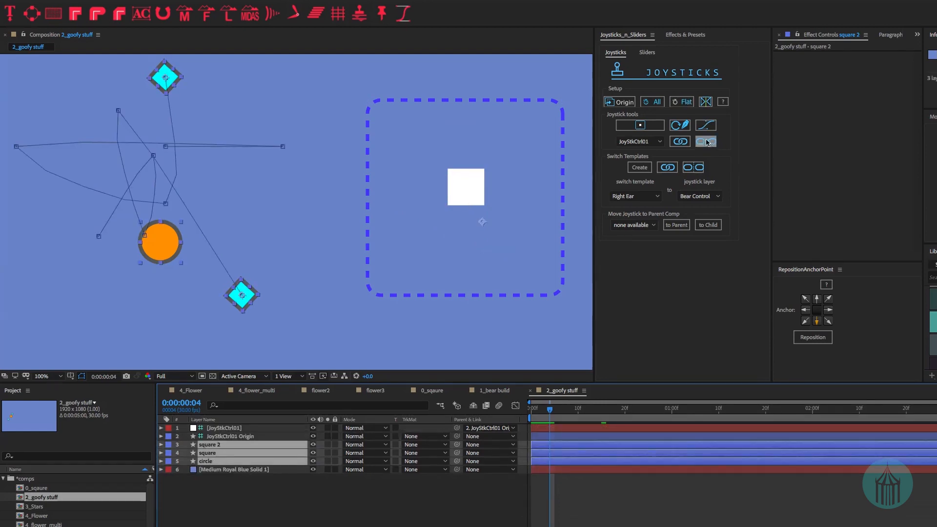
{"action": "left_click", "coordinate": [680, 141]}
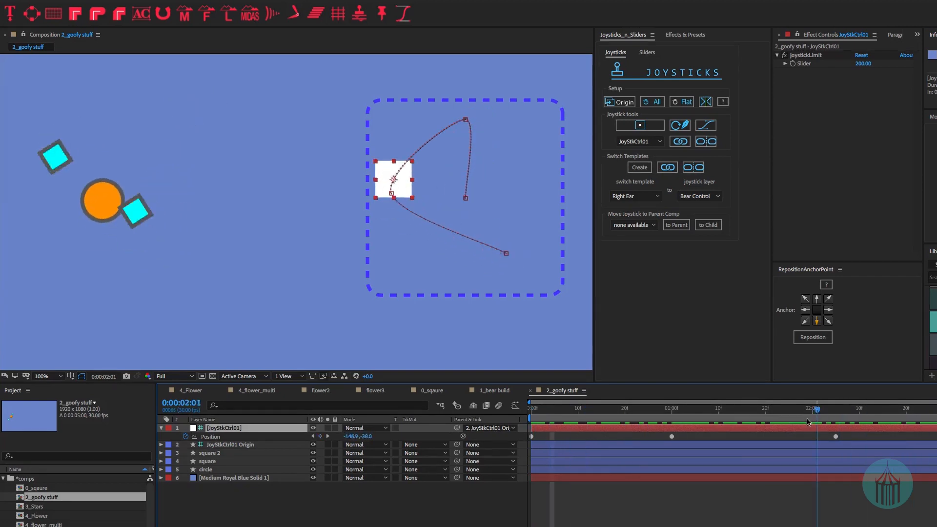
- Scrub the playhead back to the start of the 2_goofy stuff animation
{"action": "left_click_drag", "start_coordinate": [775, 428], "coordinate": [797, 439]}
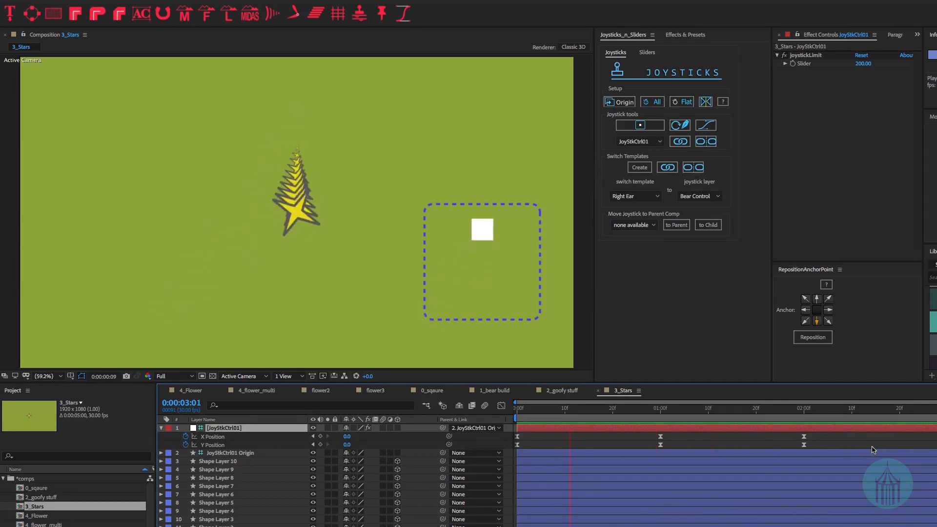
- Stop the star playback and unlink the stars from the joystick
{"action": "key", "text": "space"}
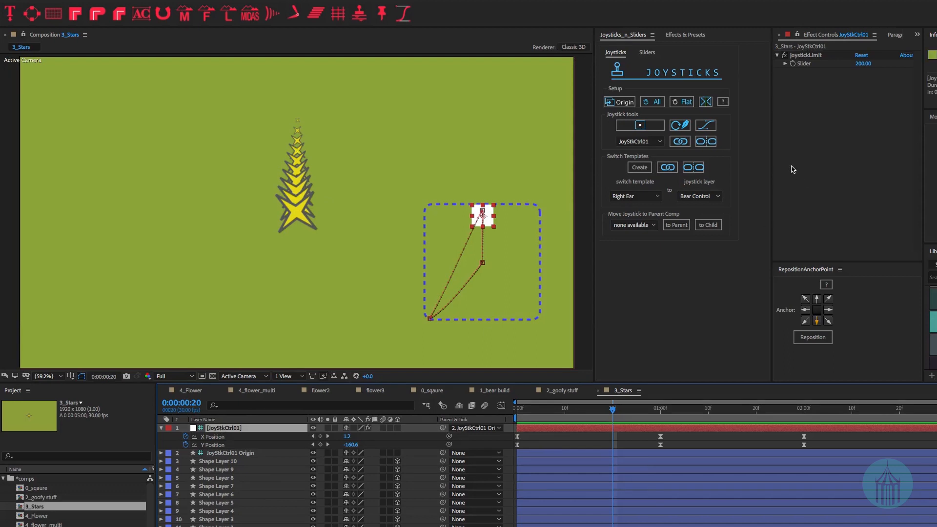
{"action": "left_click", "coordinate": [713, 144]}
{"action": "left_click", "coordinate": [713, 145]}
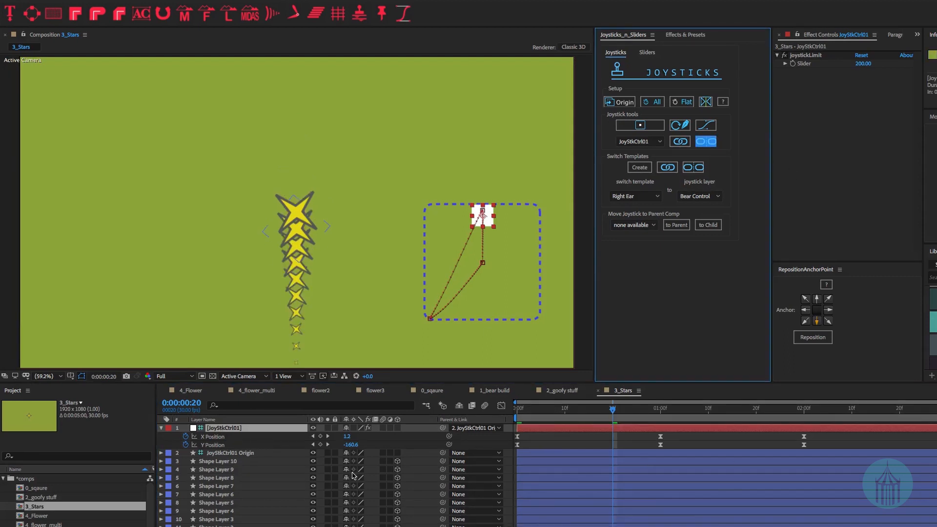
- Select JoyStkCtrl01 Origin, step through the star pose frames, then show the Sliders page
{"action": "left_click", "coordinate": [241, 455]}
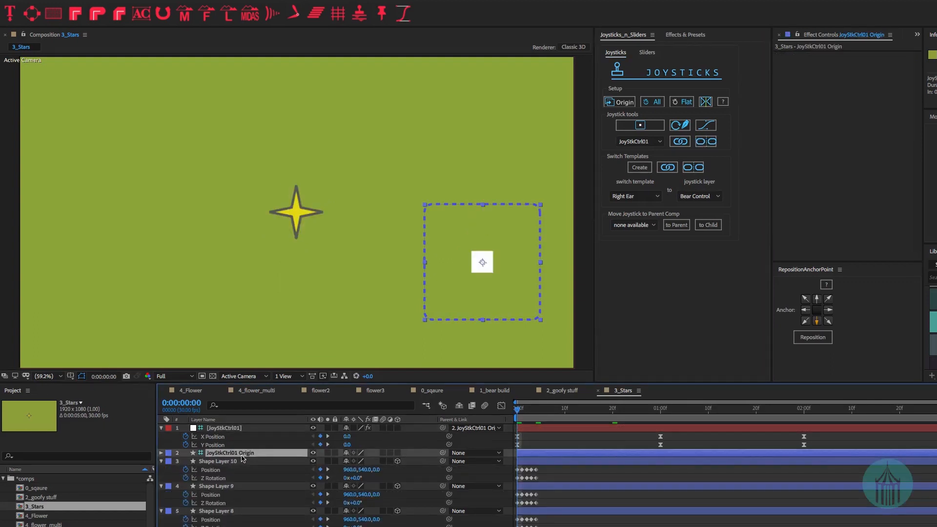
{"action": "key", "text": "Page_Down"}
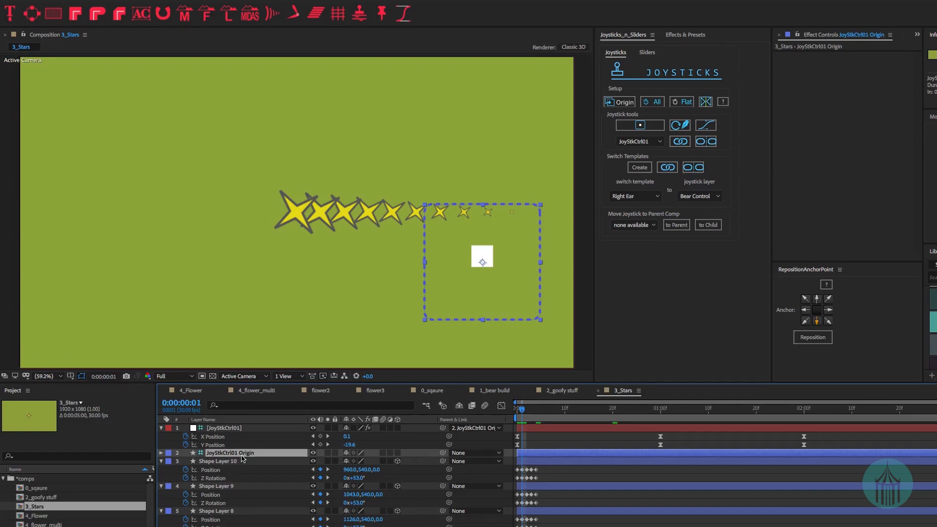
{"action": "key", "text": "Page_Down"}
{"action": "key", "text": "Page_Down"}
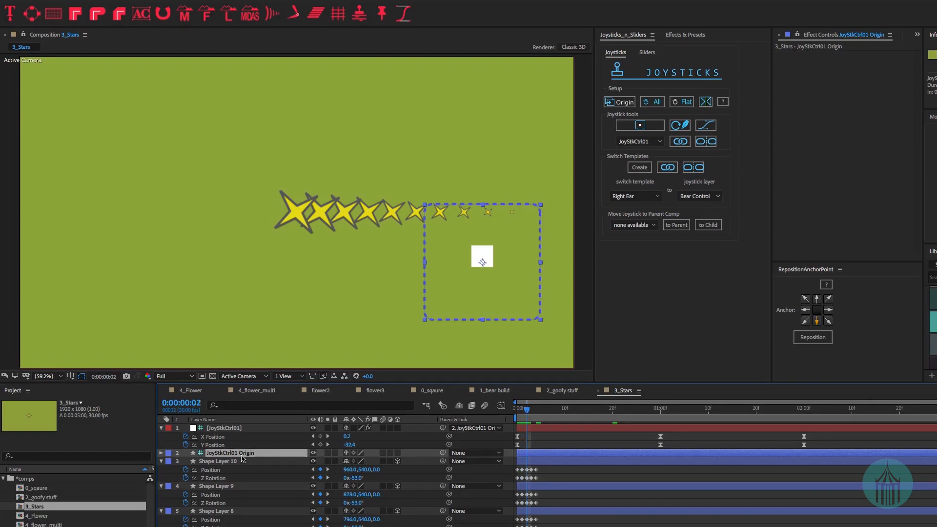
{"action": "key", "text": "Page_Down"}
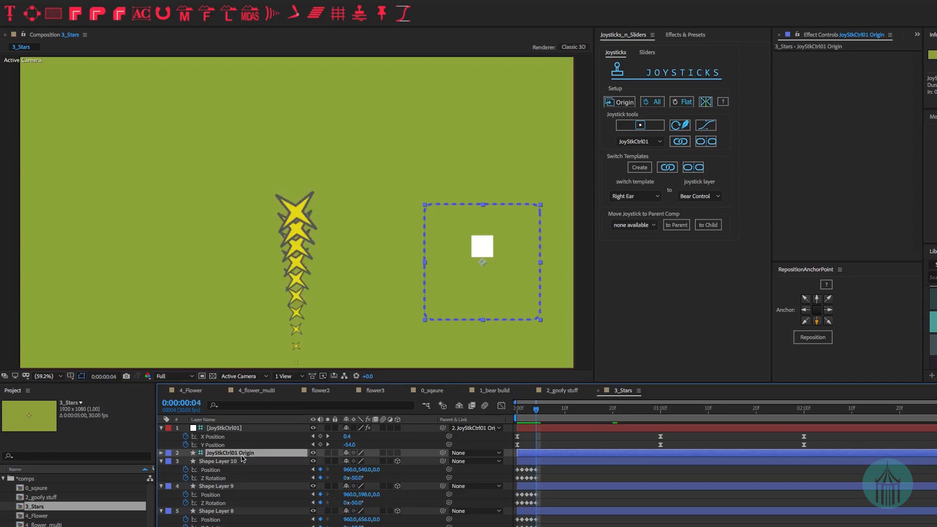
{"action": "scroll", "coordinate": [239, 497], "scroll_direction": "down", "scroll_amount": 3}
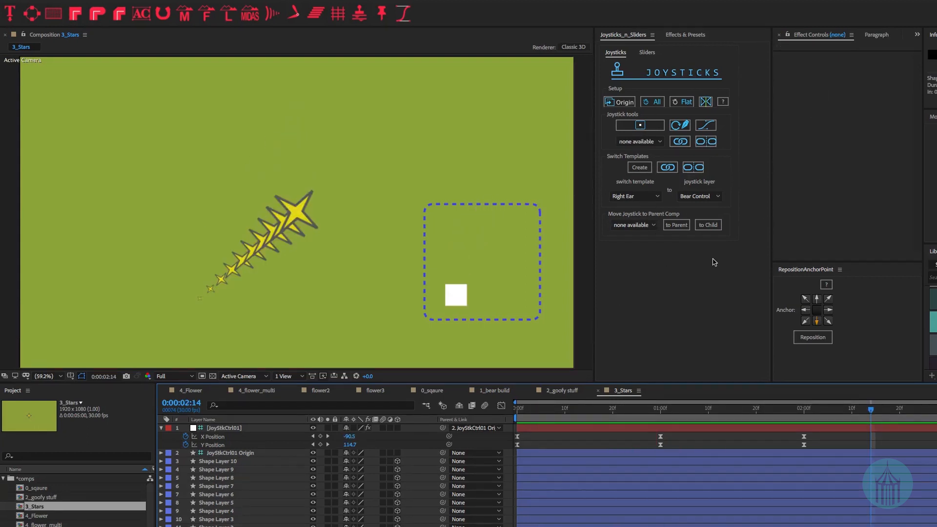
{"action": "left_click", "coordinate": [643, 53]}
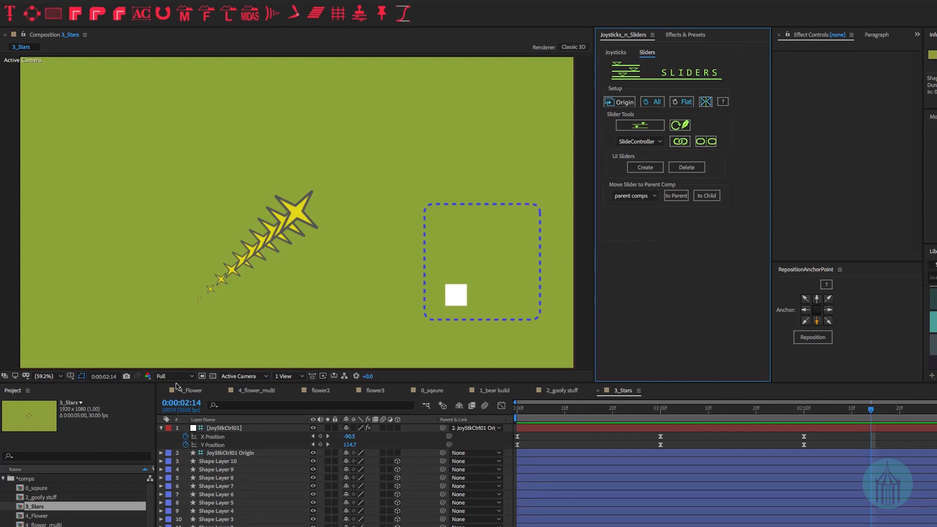
- Open 4_Flower and reveal the keyframes of Shape Layers 6 through 1
{"action": "double_click", "coordinate": [36, 516]}
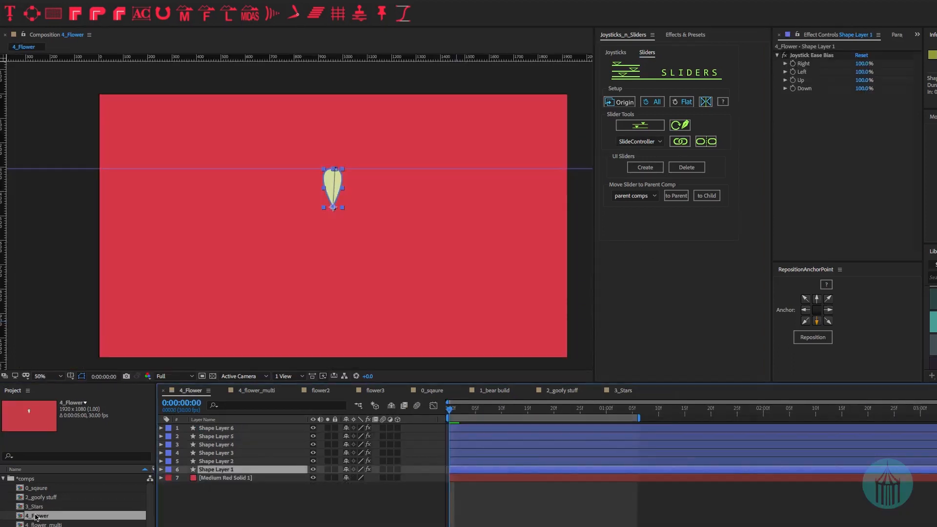
{"action": "left_click", "coordinate": [320, 516]}
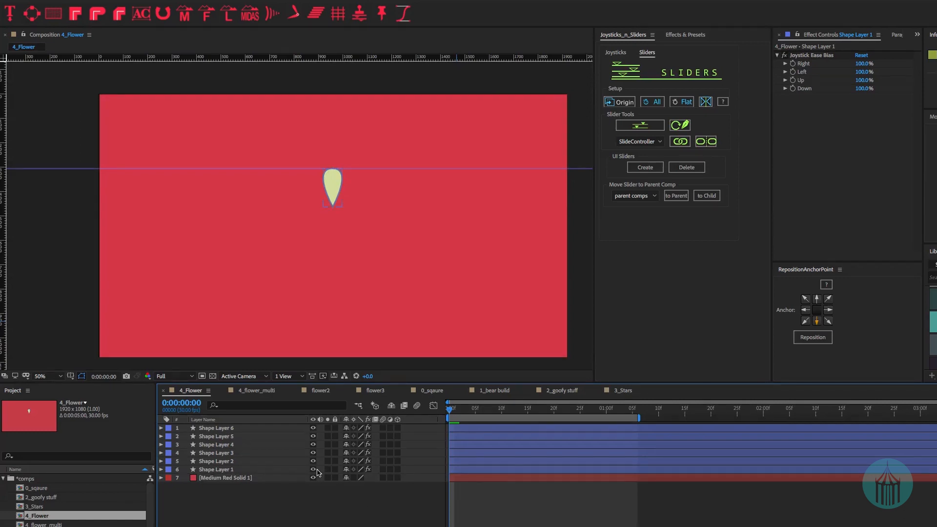
{"action": "left_click", "coordinate": [220, 428]}
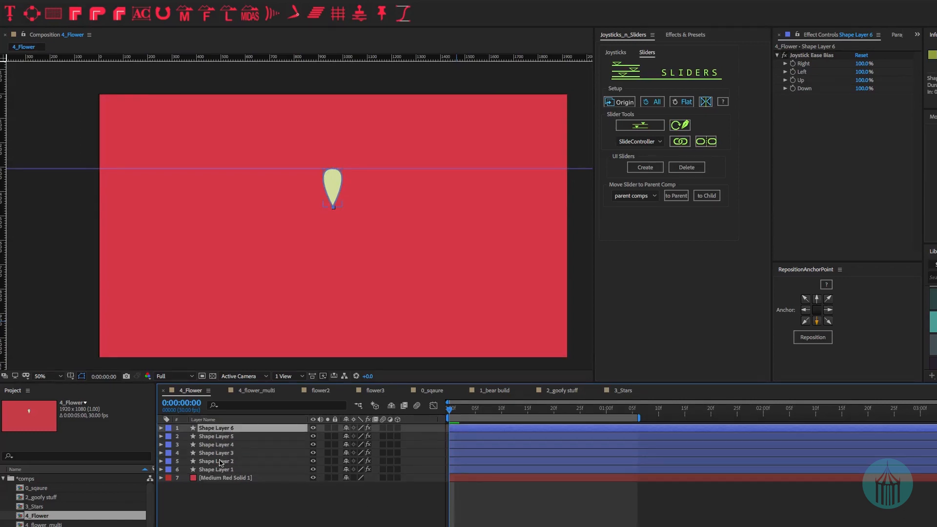
{"action": "left_click", "coordinate": [211, 470], "text": "shift"}
{"action": "key", "text": "u"}
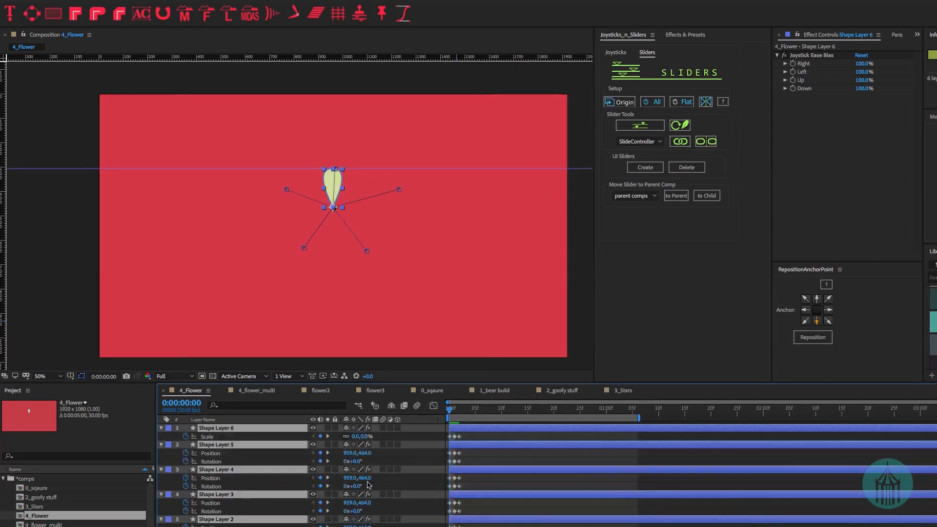
{"action": "key", "text": "equal"}
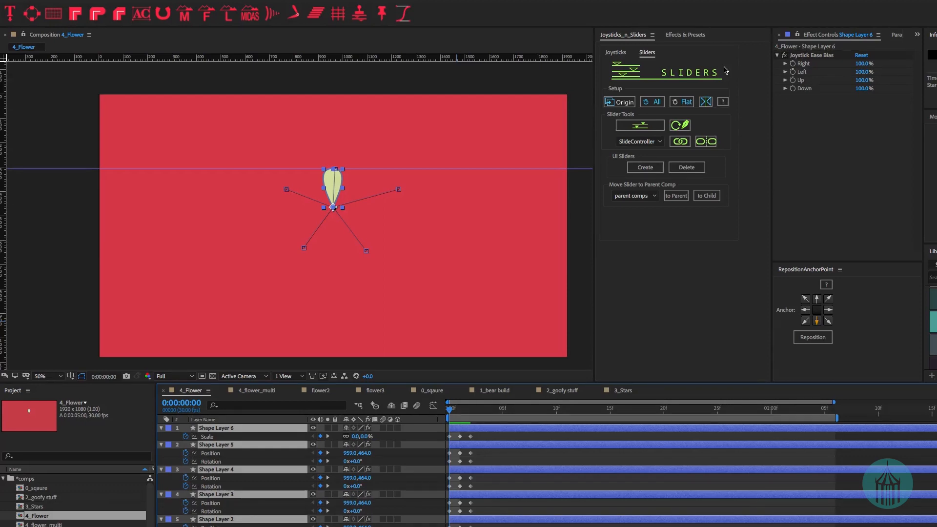
- Show the petals' motion paths, deselect all, and advance to frame 1
{"action": "key", "text": "ctrl+shift+a"}
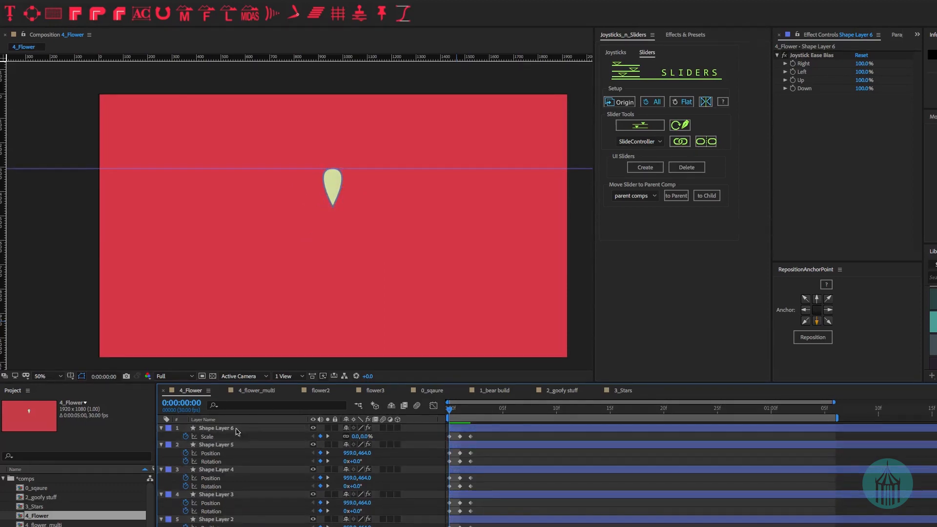
{"action": "left_click", "coordinate": [214, 428]}
{"action": "key", "text": "ctrl+a"}
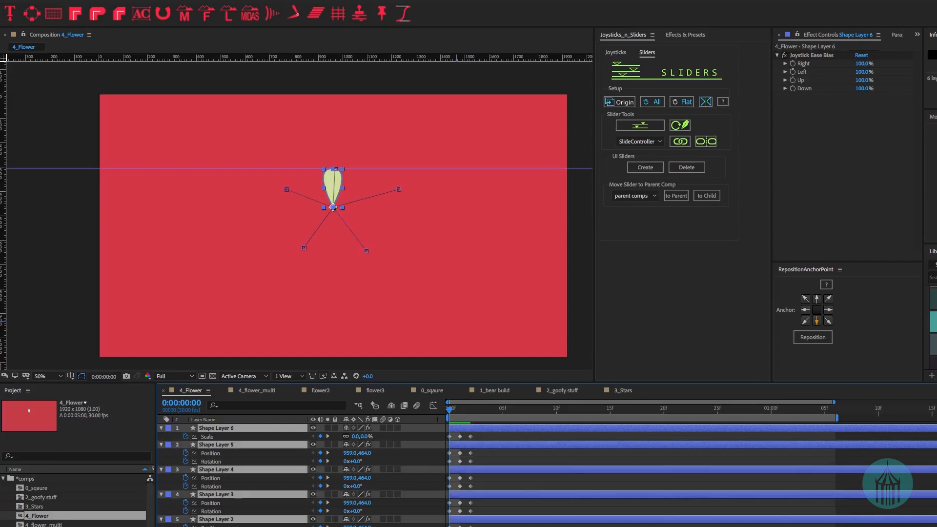
{"action": "key", "text": "ctrl+shift+a"}
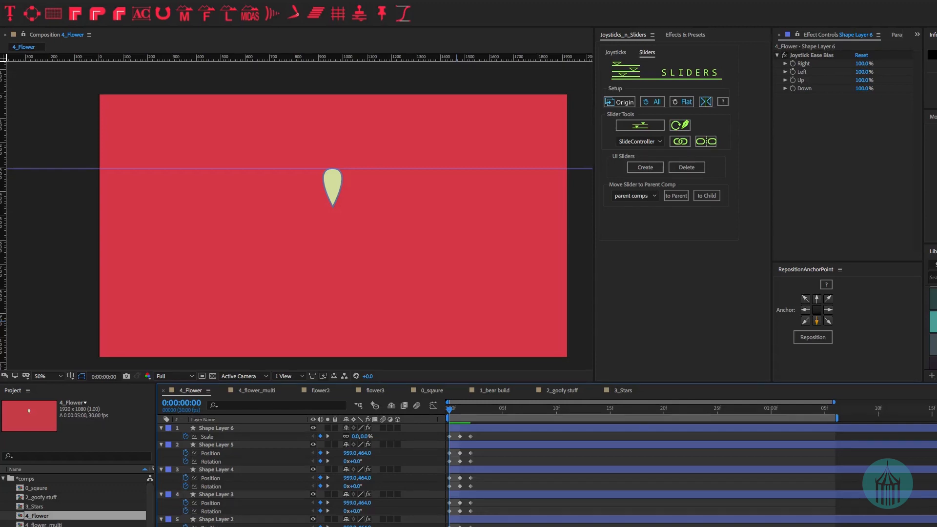
{"action": "key", "text": "Page_Down"}
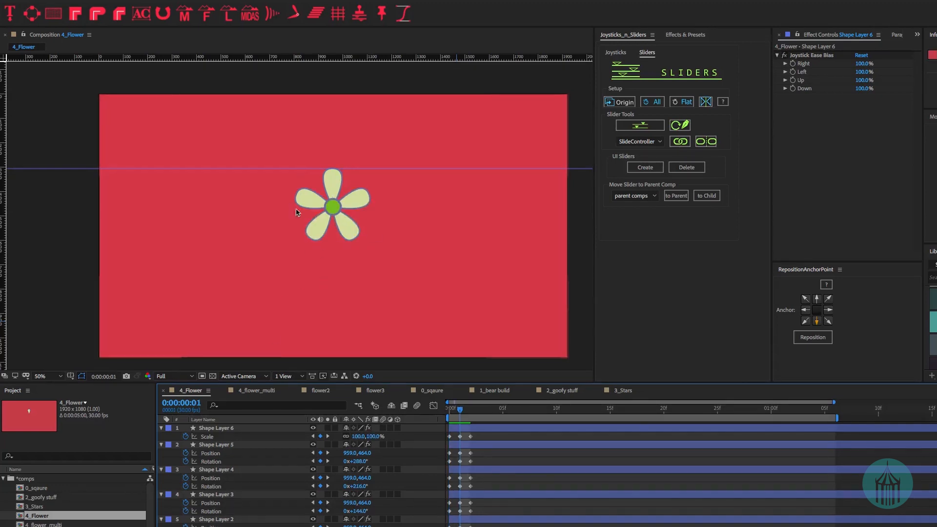
- Inspect Shape Layer 6's Scale keyframes, solo Shape Layer 5, then create a new Slider null
{"action": "left_click", "coordinate": [220, 428]}
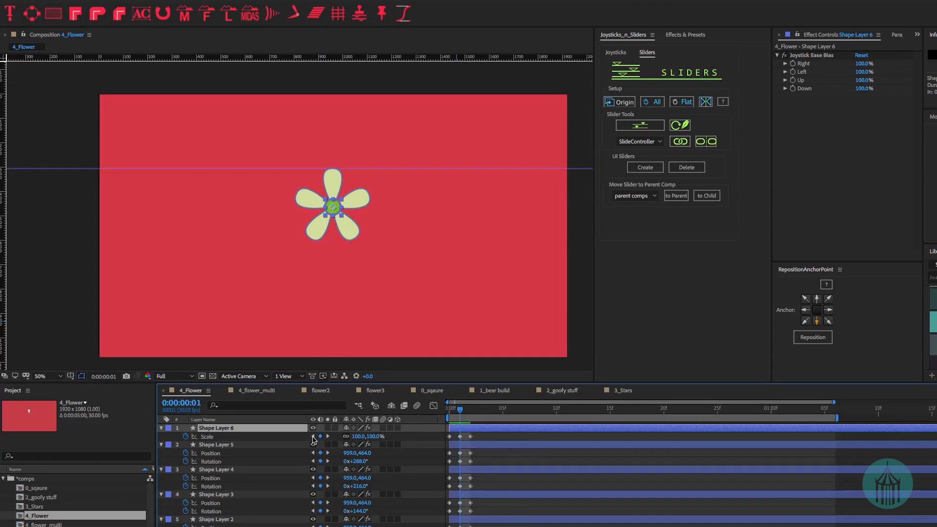
{"action": "left_click", "coordinate": [313, 437]}
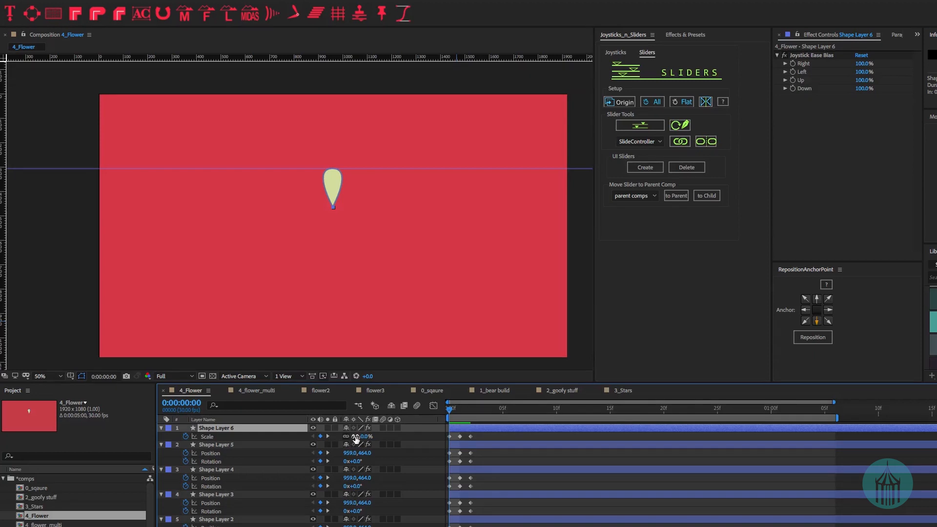
{"action": "left_click", "coordinate": [328, 436]}
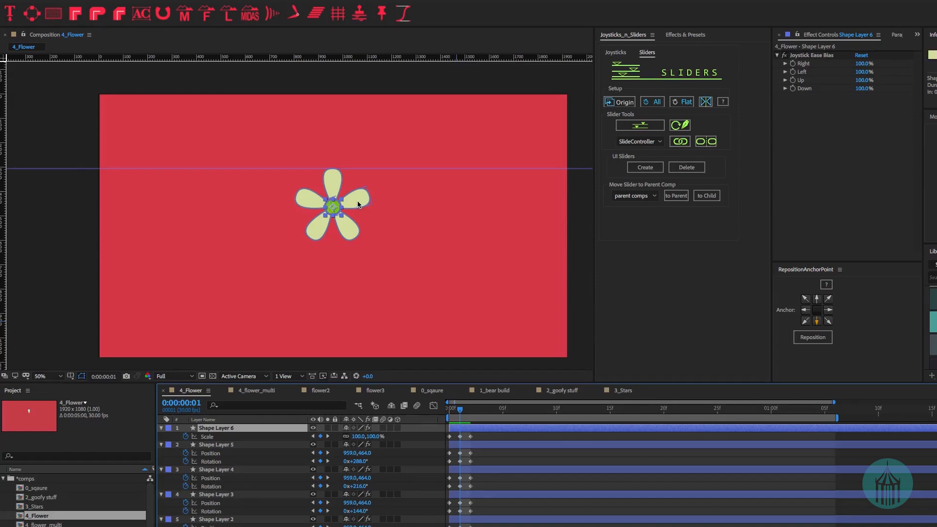
{"action": "left_click", "coordinate": [328, 444]}
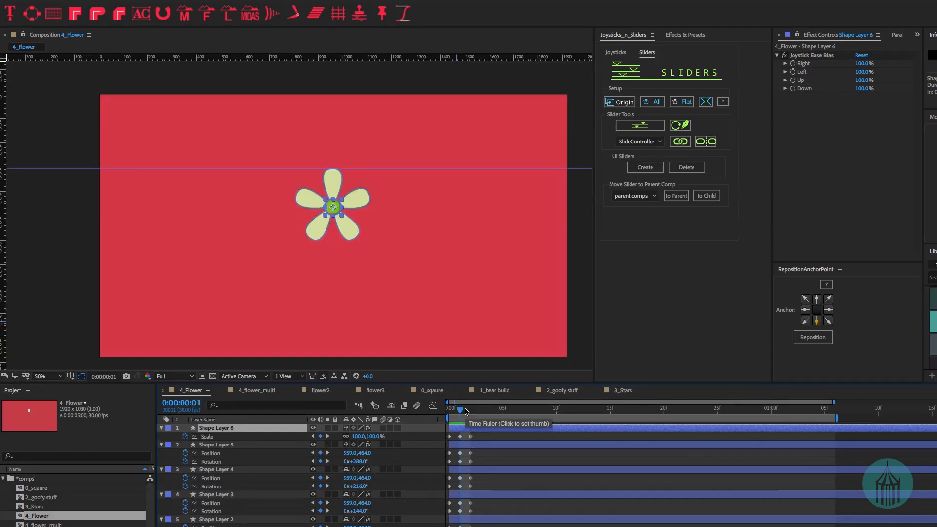
{"action": "left_click", "coordinate": [466, 411]}
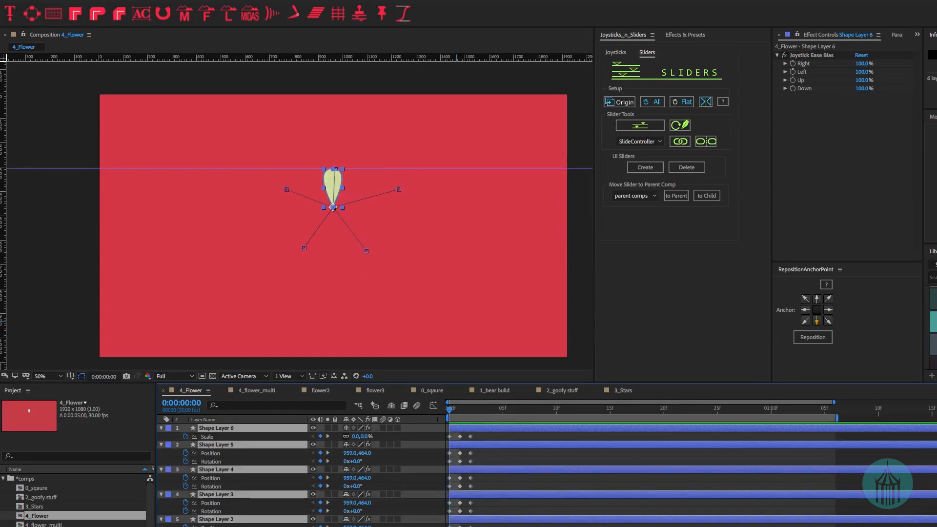
{"action": "left_click", "coordinate": [635, 128]}
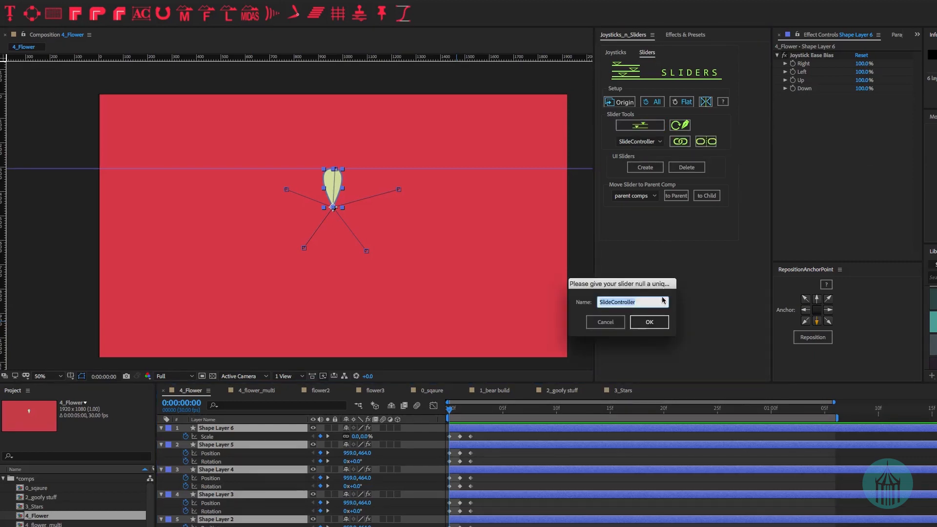
- Create the SlideController null, test its first Slider Control, and set it to 0
{"action": "left_click", "coordinate": [650, 321]}
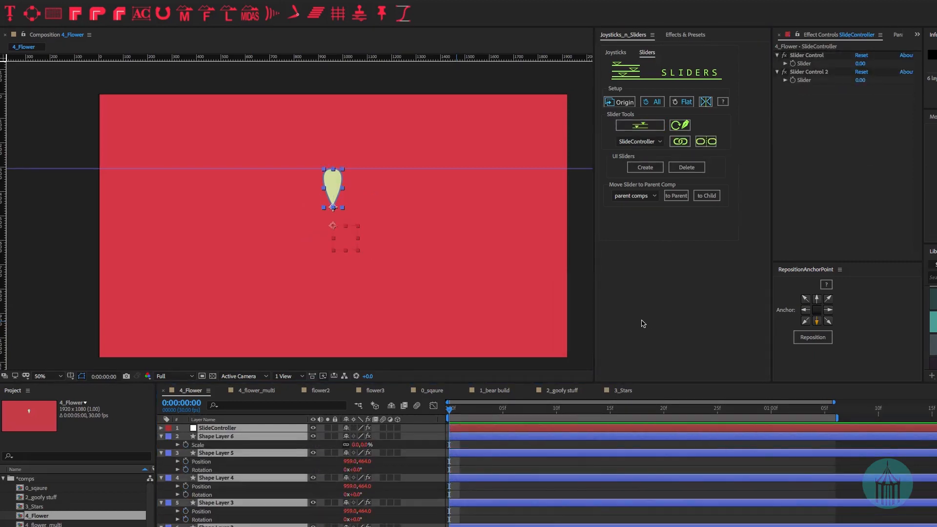
{"action": "key", "text": "F2"}
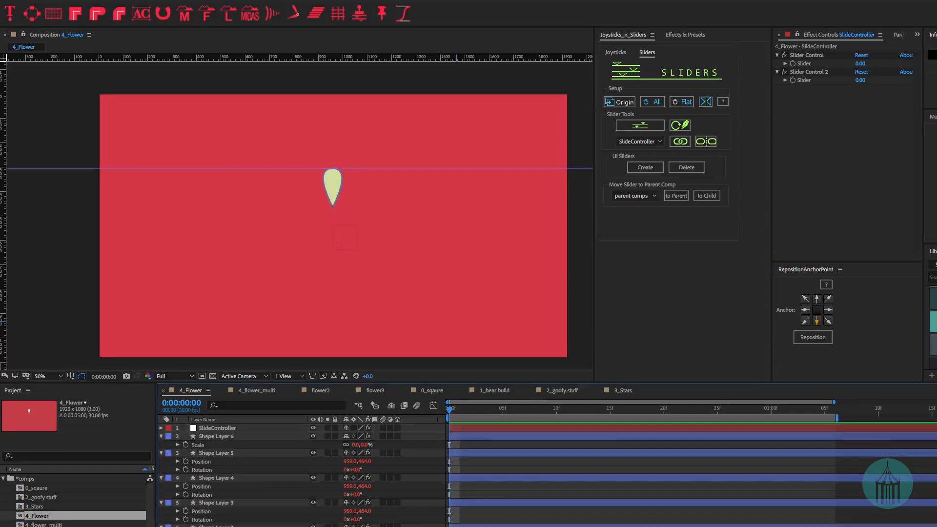
{"action": "left_click", "coordinate": [217, 429]}
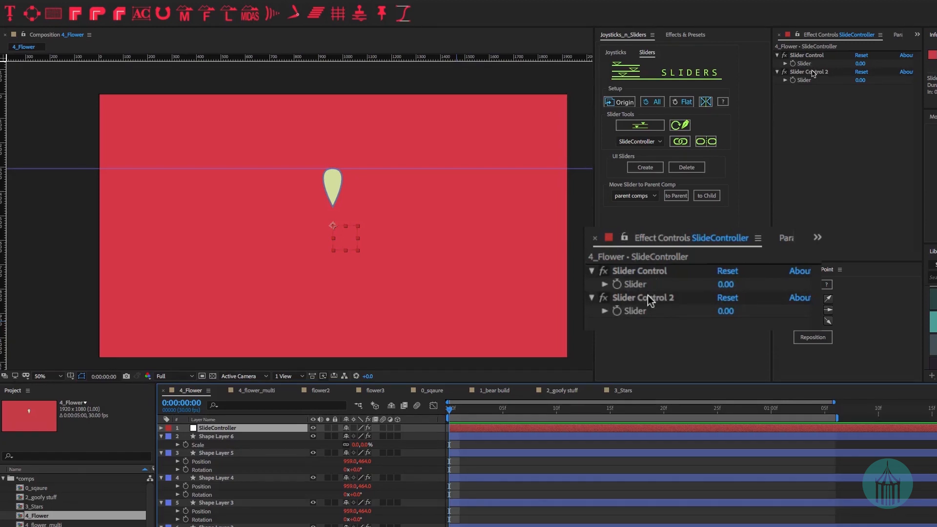
{"action": "left_click", "coordinate": [809, 56]}
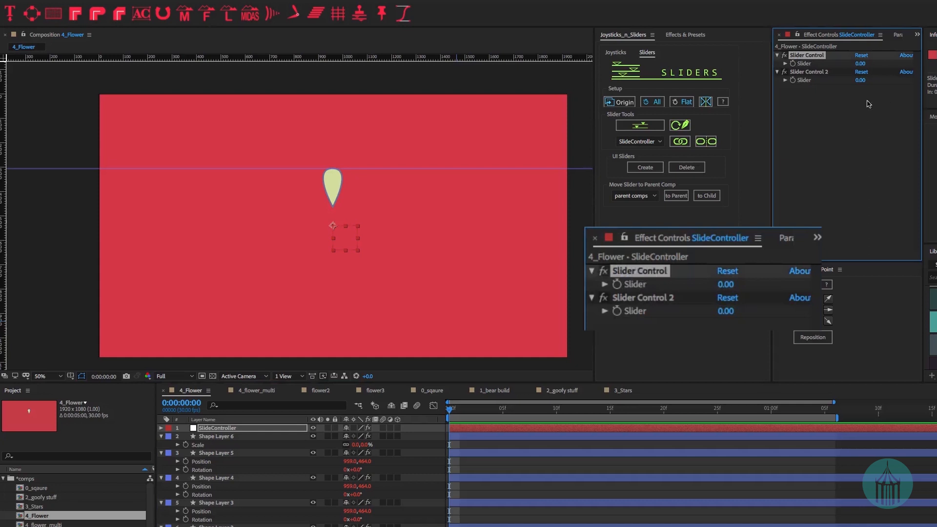
{"action": "left_click_drag", "start_coordinate": [860, 64], "coordinate": [920, 66]}
{"action": "left_click", "coordinate": [864, 64]}
{"action": "type", "text": "0"}
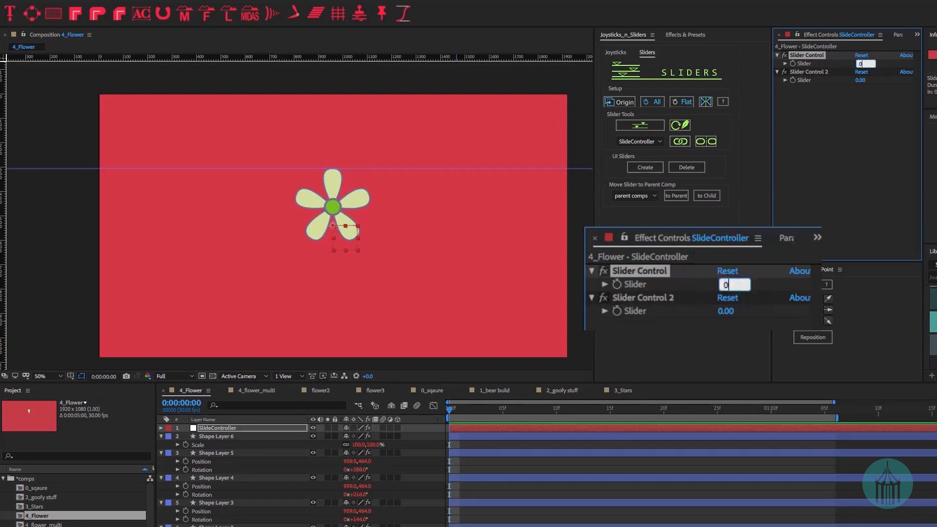
{"action": "key", "text": "Return"}
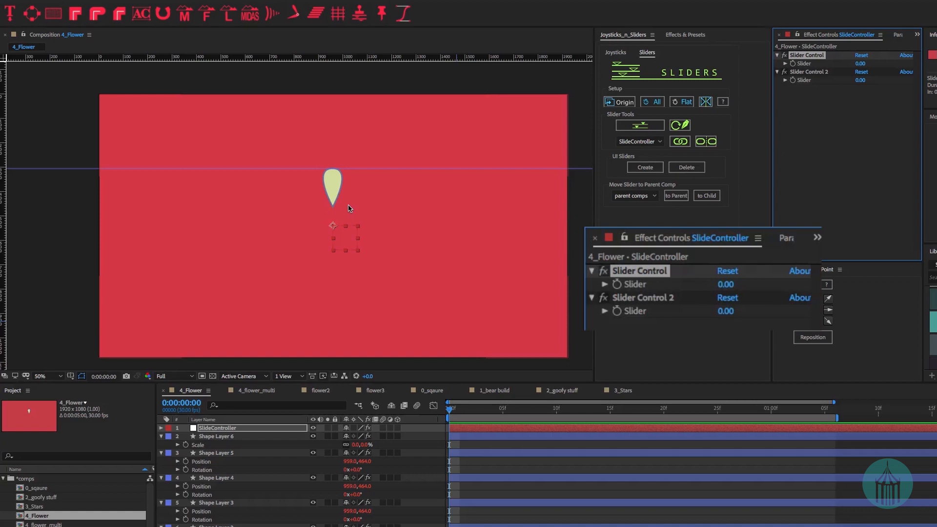
- Scrub Slider Control 2 to test the petals, then set it to 0
{"action": "left_click_drag", "start_coordinate": [724, 310], "coordinate": [806, 306]}
{"action": "left_click_drag", "start_coordinate": [910, 77], "coordinate": [860, 83]}
{"action": "left_click", "coordinate": [860, 82]}
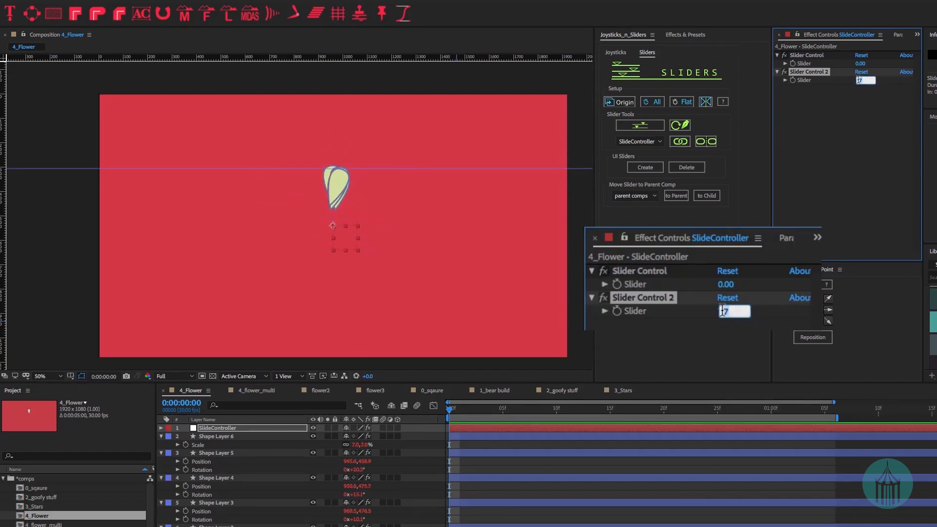
{"action": "type", "text": "0"}
{"action": "key", "text": "Return"}
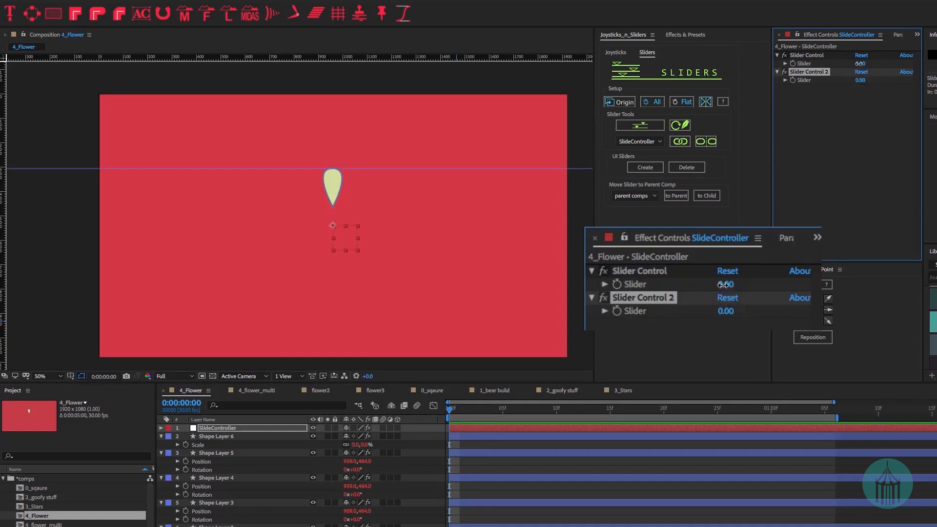
{"action": "mouse_move", "coordinate": [860, 63]}
{"action": "left_mouse_down"}
{"action": "mouse_move", "coordinate": [877, 64]}
{"action": "mouse_move", "coordinate": [871, 79]}
{"action": "mouse_move", "coordinate": [893, 78]}
{"action": "mouse_move", "coordinate": [833, 95]}
{"action": "mouse_move", "coordinate": [867, 88]}
{"action": "mouse_move", "coordinate": [862, 64]}
{"action": "mouse_move", "coordinate": [814, 76]}
{"action": "mouse_move", "coordinate": [899, 67]}
{"action": "mouse_move", "coordinate": [861, 67]}
{"action": "left_mouse_up"}
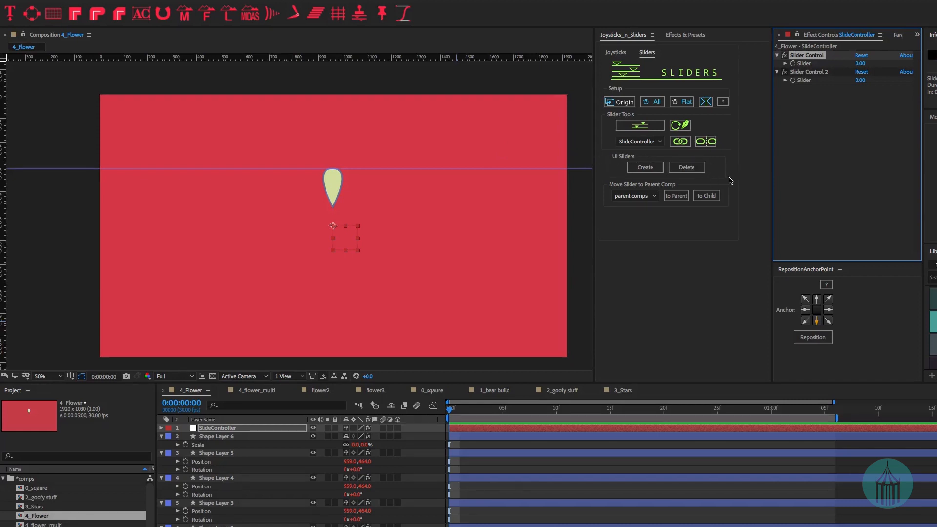
- Create a test on-screen slider for Slider Control, try it, then delete it
{"action": "left_click", "coordinate": [645, 168]}
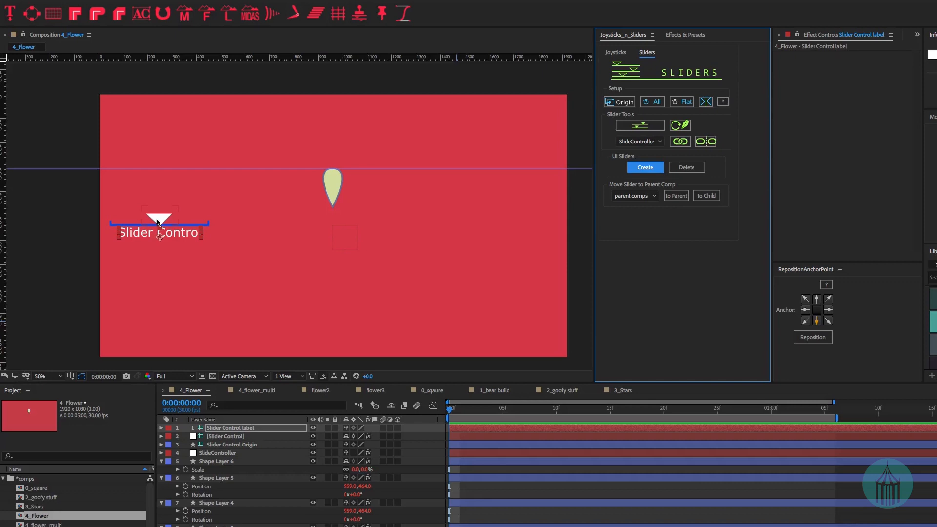
{"action": "mouse_move", "coordinate": [157, 223]}
{"action": "left_mouse_down"}
{"action": "mouse_move", "coordinate": [221, 222]}
{"action": "mouse_move", "coordinate": [145, 222]}
{"action": "left_mouse_up"}
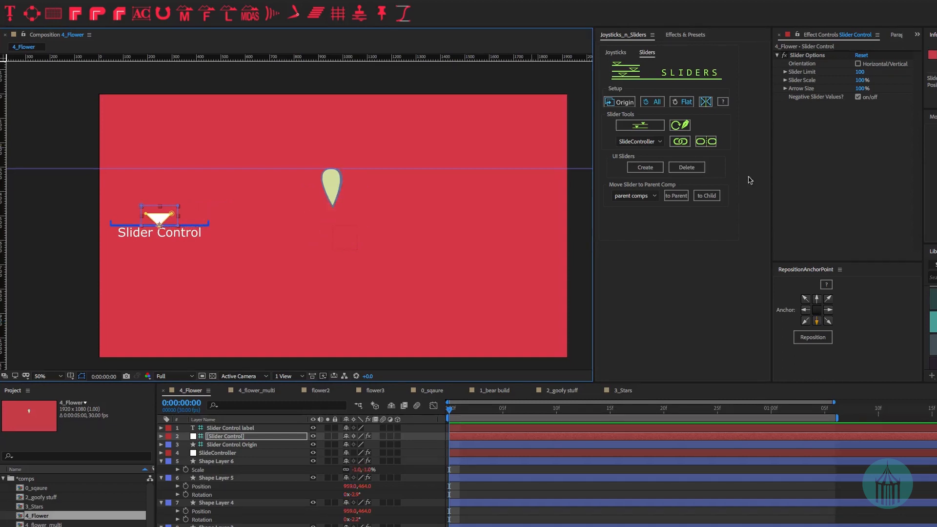
{"action": "left_click", "coordinate": [685, 168]}
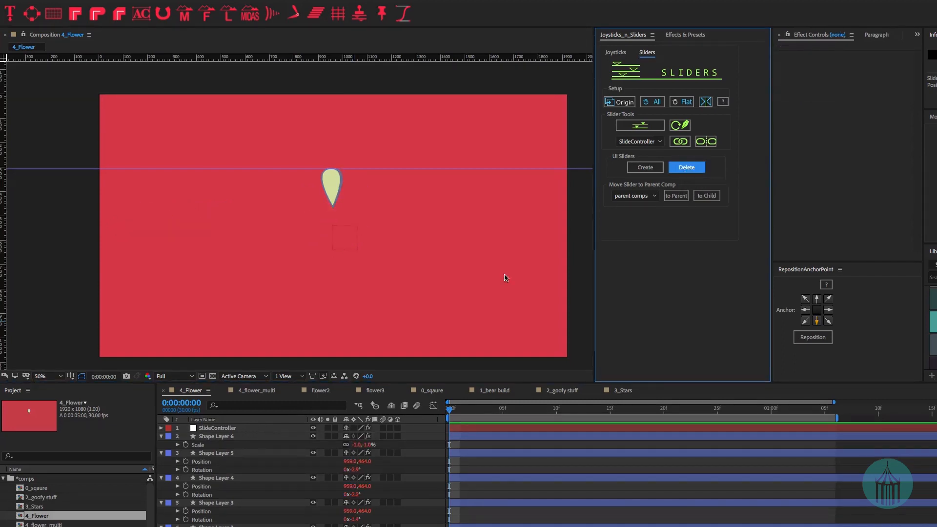
- Reset Slider Control to 0 and create an on-screen slider for both slider effects
{"action": "left_click", "coordinate": [224, 428]}
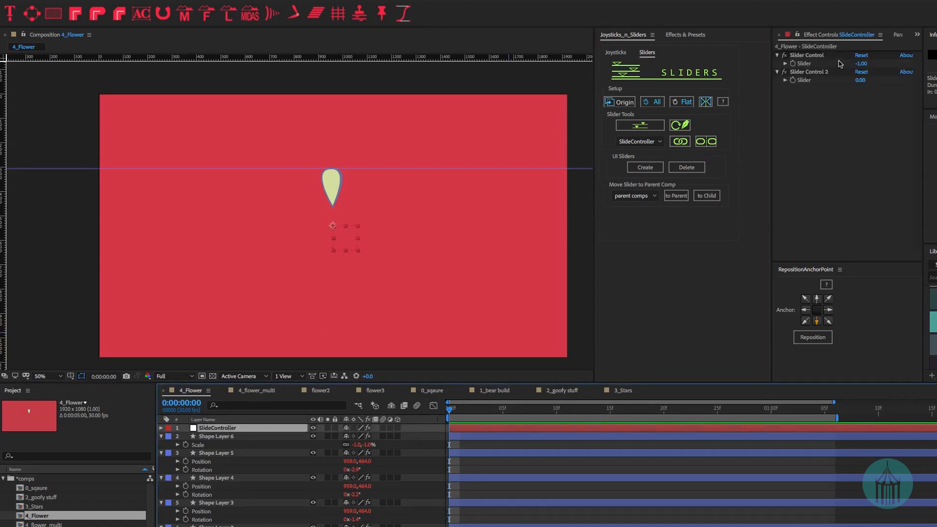
{"action": "key", "text": "ctrl+z"}
{"action": "left_click", "coordinate": [806, 55]}
{"action": "left_click", "coordinate": [811, 73], "text": "shift"}
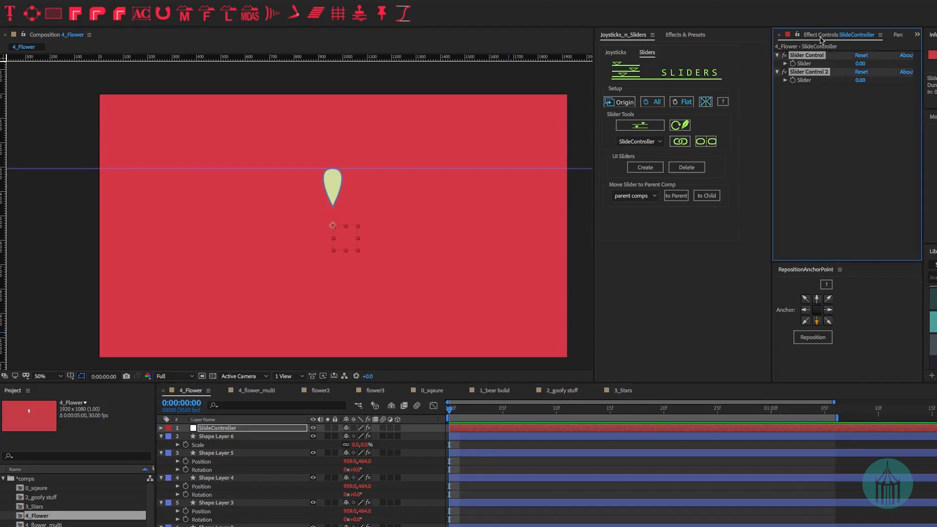
{"action": "left_click", "coordinate": [639, 167]}
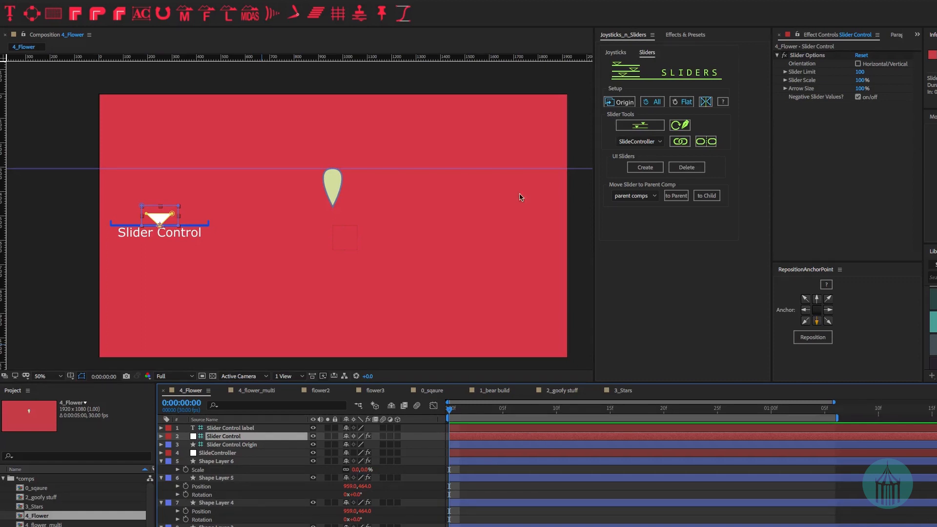
- Disable Negative Slider Values and drag the on-screen arrow to bloom the petals
{"action": "mouse_move", "coordinate": [166, 218]}
{"action": "left_mouse_down"}
{"action": "mouse_move", "coordinate": [189, 218]}
{"action": "mouse_move", "coordinate": [135, 218]}
{"action": "mouse_move", "coordinate": [162, 220]}
{"action": "left_mouse_up"}
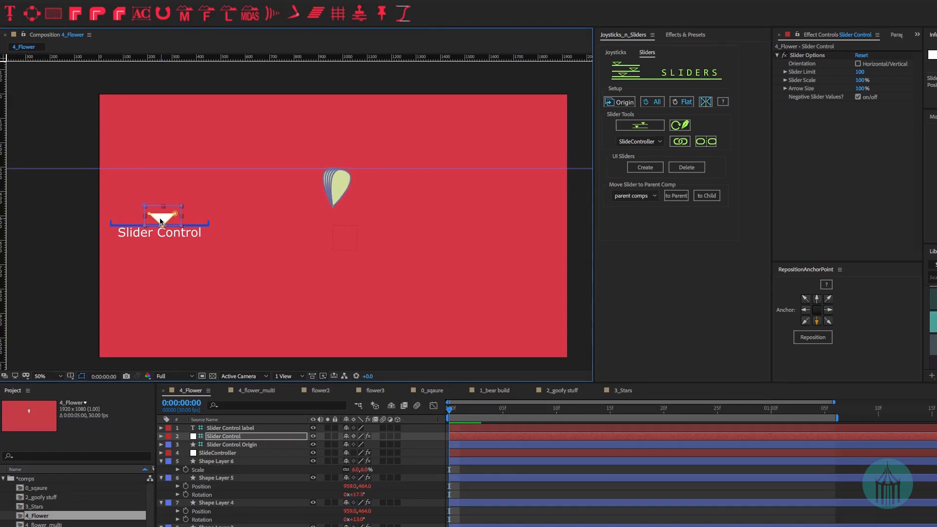
{"action": "left_click", "coordinate": [857, 97]}
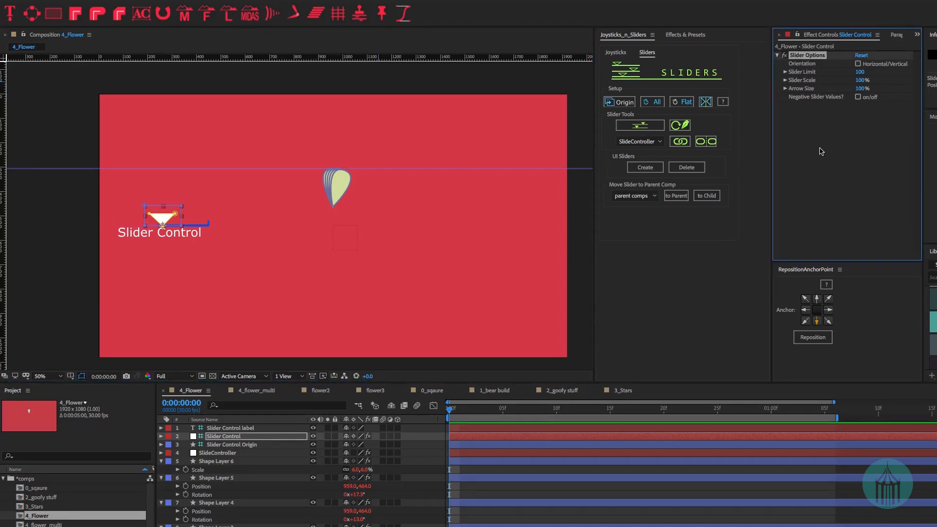
{"action": "mouse_move", "coordinate": [154, 217]}
{"action": "left_mouse_down"}
{"action": "mouse_move", "coordinate": [184, 218]}
{"action": "mouse_move", "coordinate": [139, 222]}
{"action": "left_mouse_up"}
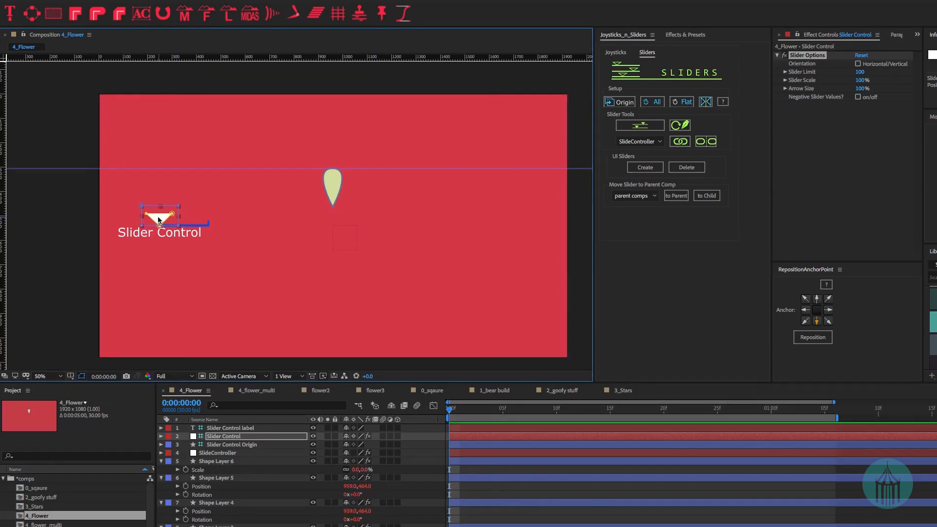
{"action": "mouse_move", "coordinate": [187, 216]}
{"action": "left_mouse_down"}
{"action": "mouse_move", "coordinate": [237, 219]}
{"action": "mouse_move", "coordinate": [176, 222]}
{"action": "left_mouse_up"}
- Try a Slider Limit of 200 on the petals, then set it to 100
{"action": "left_click", "coordinate": [859, 72]}
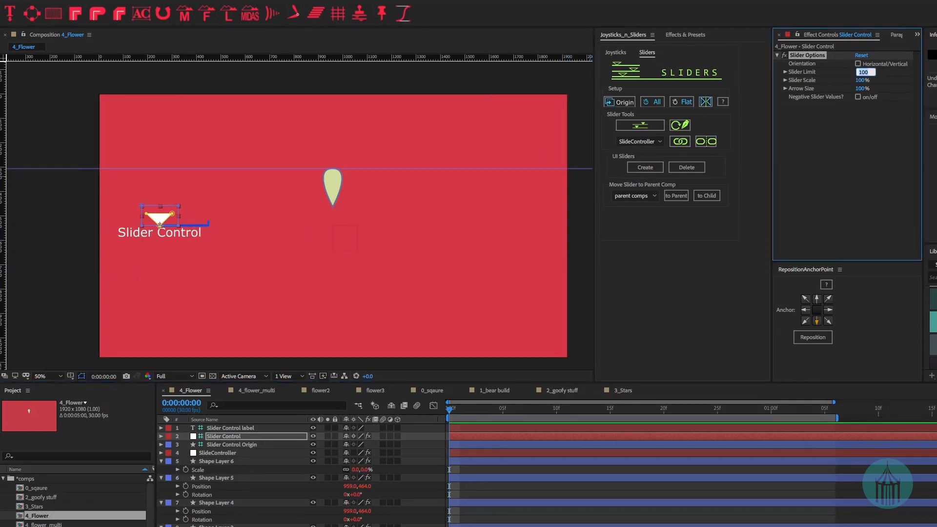
{"action": "type", "text": "200"}
{"action": "key", "text": "Return"}
{"action": "mouse_move", "coordinate": [147, 219]}
{"action": "left_mouse_down"}
{"action": "mouse_move", "coordinate": [270, 226]}
{"action": "mouse_move", "coordinate": [148, 227]}
{"action": "left_mouse_up"}
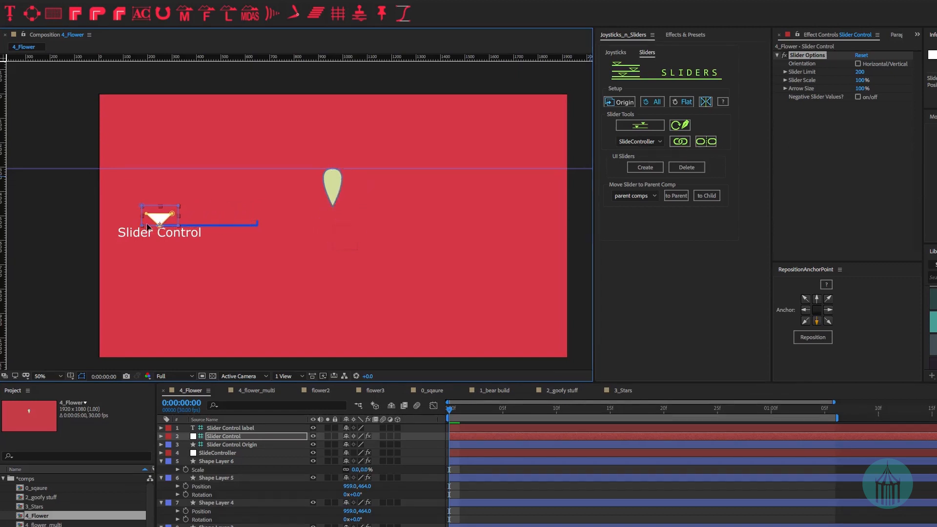
{"action": "left_click", "coordinate": [859, 72]}
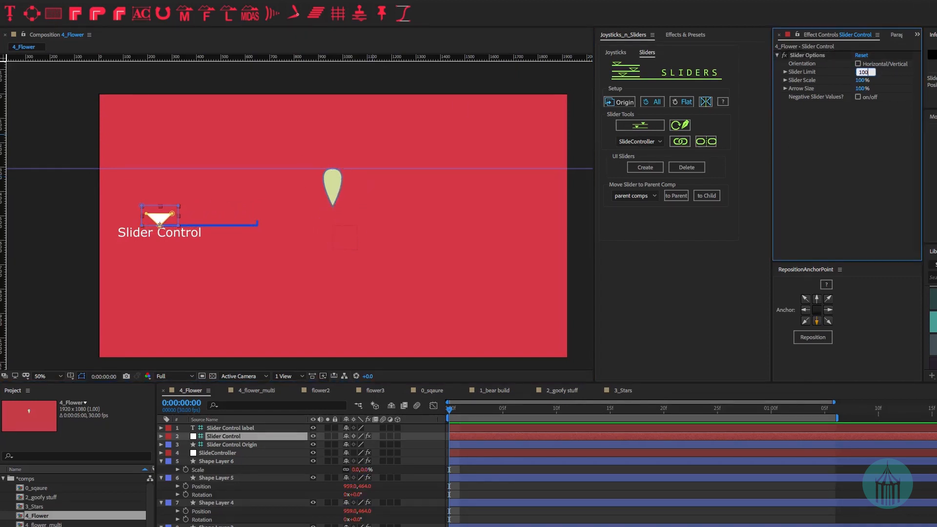
{"action": "type", "text": "100"}
{"action": "key", "text": "Return"}
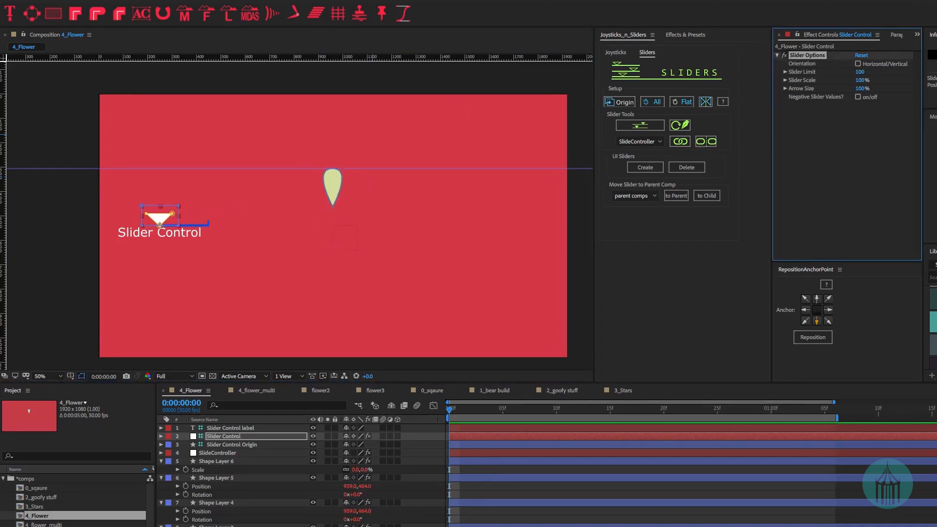
- Try Slider Scale 200% and other Arrow Sizes, then return both to 100%
{"action": "left_click", "coordinate": [862, 80]}
{"action": "type", "text": "200"}
{"action": "key", "text": "Return"}
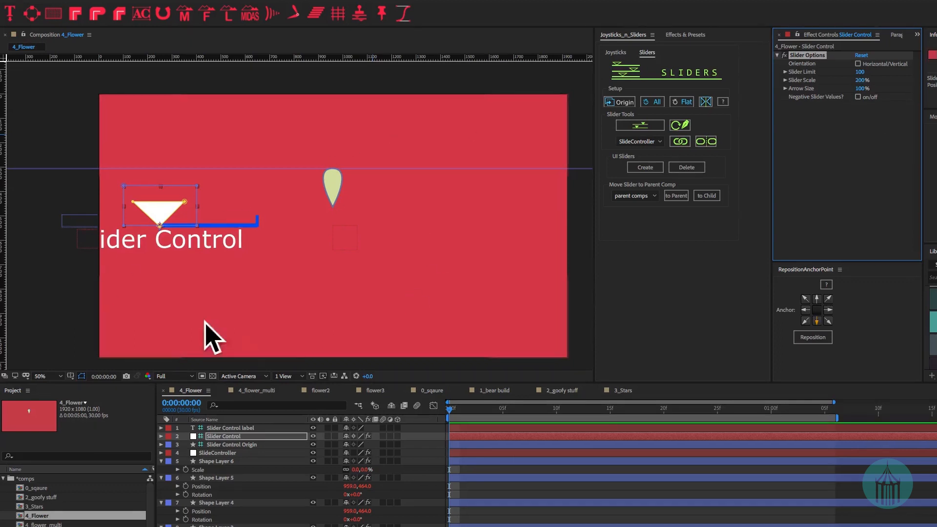
{"action": "left_click", "coordinate": [860, 81]}
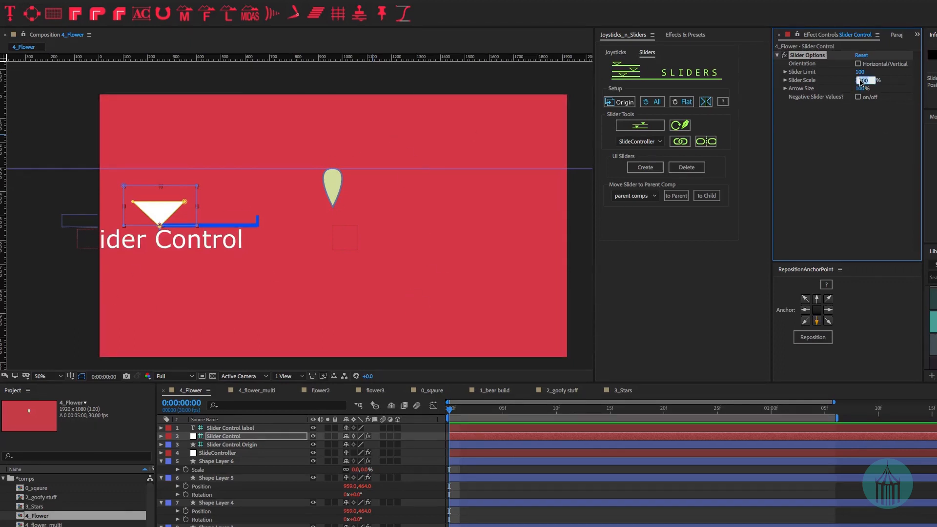
{"action": "type", "text": "100"}
{"action": "key", "text": "Return"}
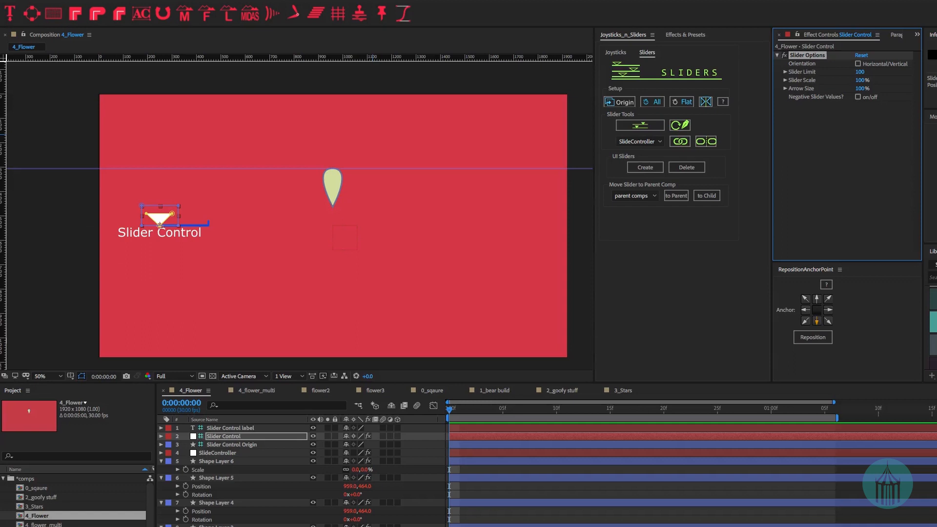
{"action": "left_click", "coordinate": [860, 89]}
{"action": "key", "text": "Return"}
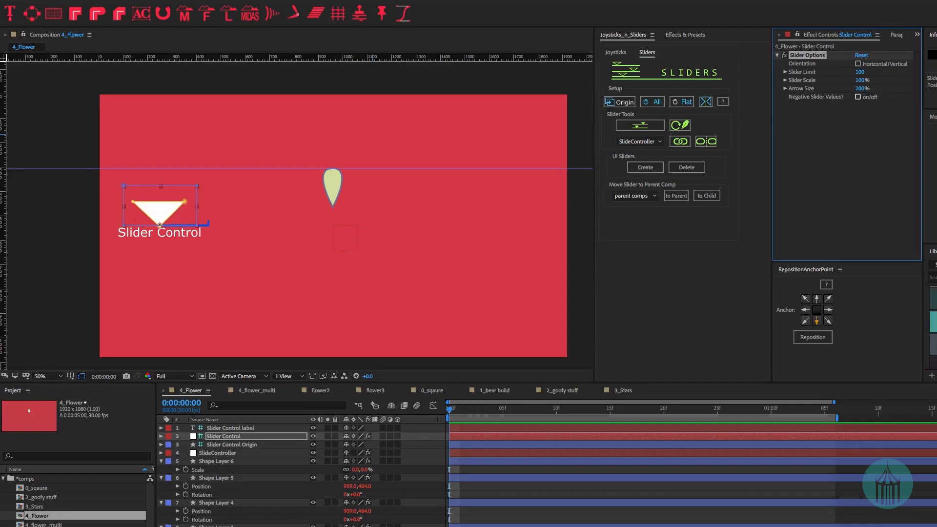
{"action": "left_click", "coordinate": [862, 88]}
{"action": "key", "text": "Return"}
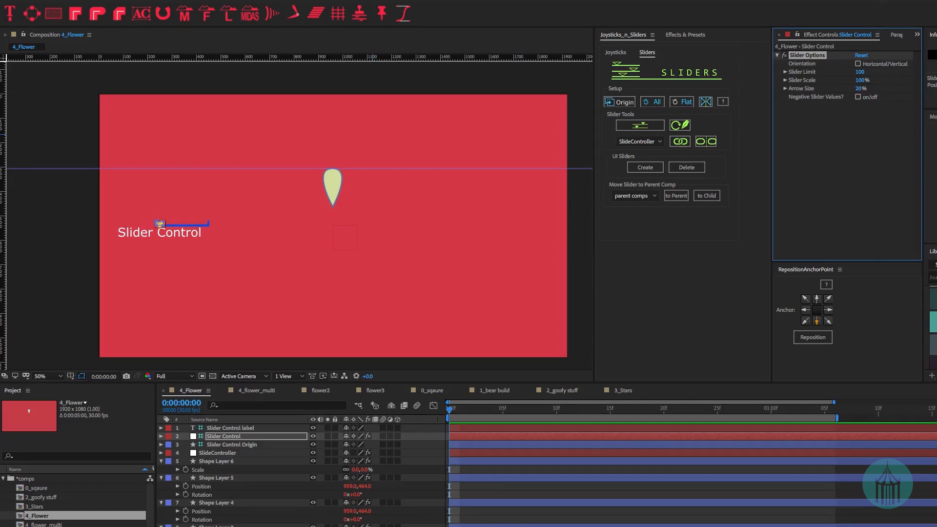
{"action": "left_click", "coordinate": [865, 90]}
{"action": "type", "text": "0"}
{"action": "key", "text": "Return"}
- Make the slider vertical and push it up to bloom the flower
{"action": "left_click", "coordinate": [856, 64]}
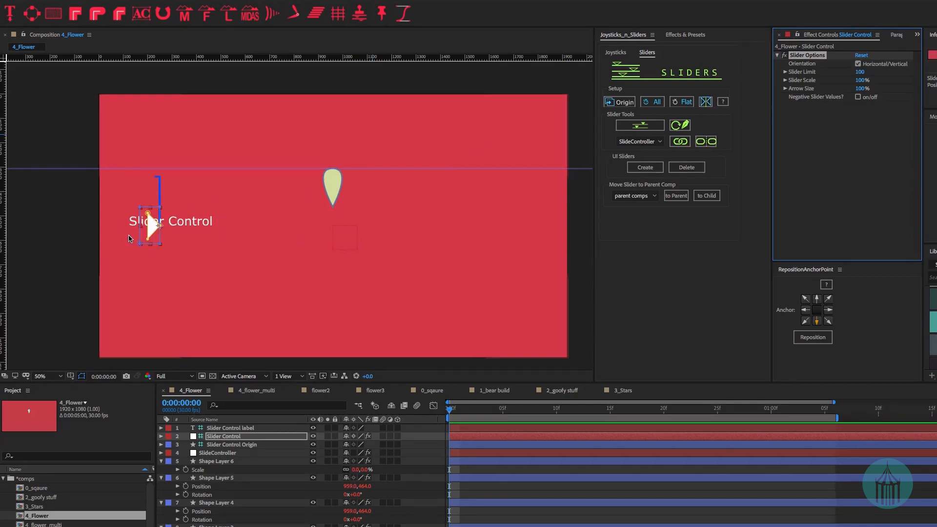
{"action": "mouse_move", "coordinate": [155, 227]}
{"action": "left_mouse_down"}
{"action": "mouse_move", "coordinate": [150, 214]}
{"action": "mouse_move", "coordinate": [152, 230]}
{"action": "left_mouse_up"}
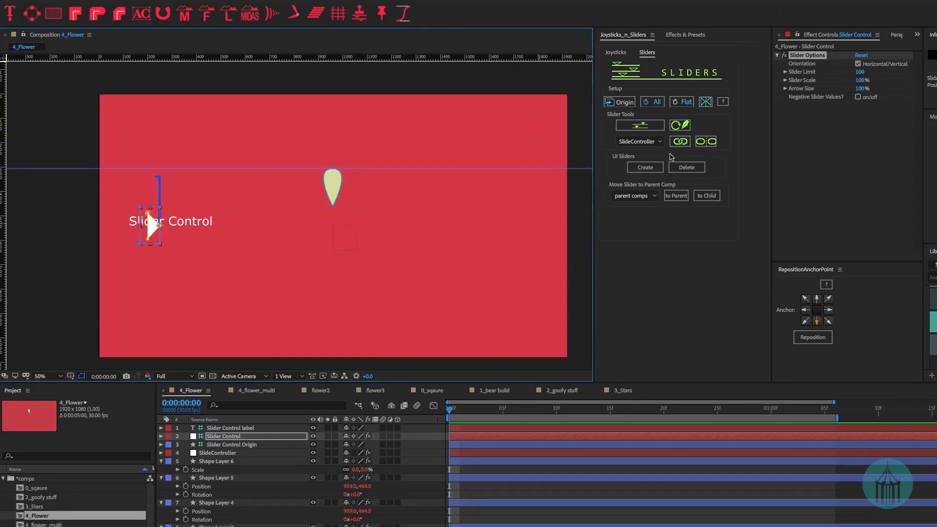
{"action": "left_click", "coordinate": [615, 53]}
{"action": "left_click", "coordinate": [647, 52]}
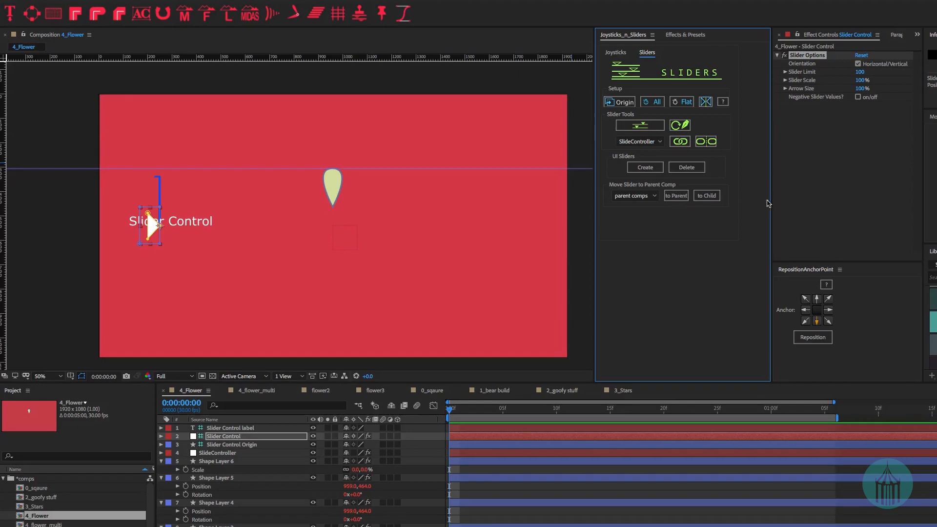
- Open 5_character, create its pose sliders, and disallow negative values on pose1
{"action": "left_click", "coordinate": [43, 526]}
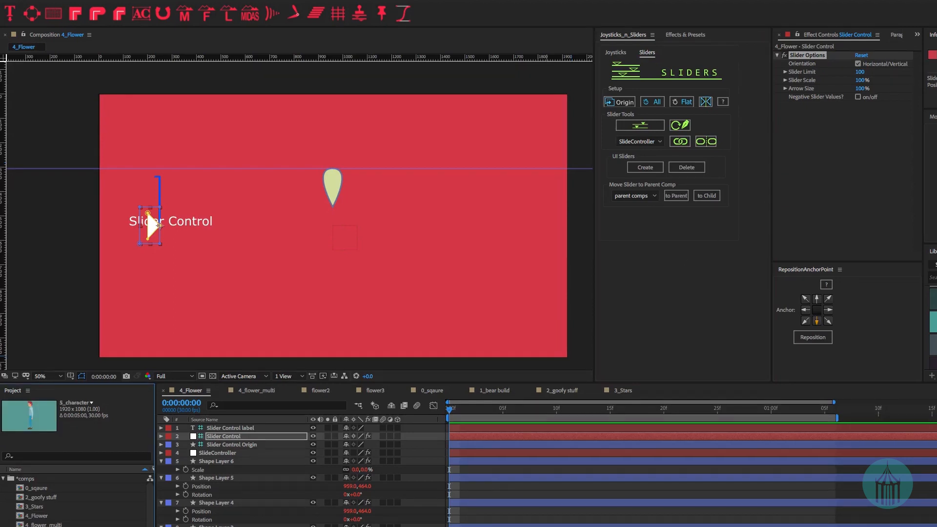
{"action": "double_click", "coordinate": [43, 526]}
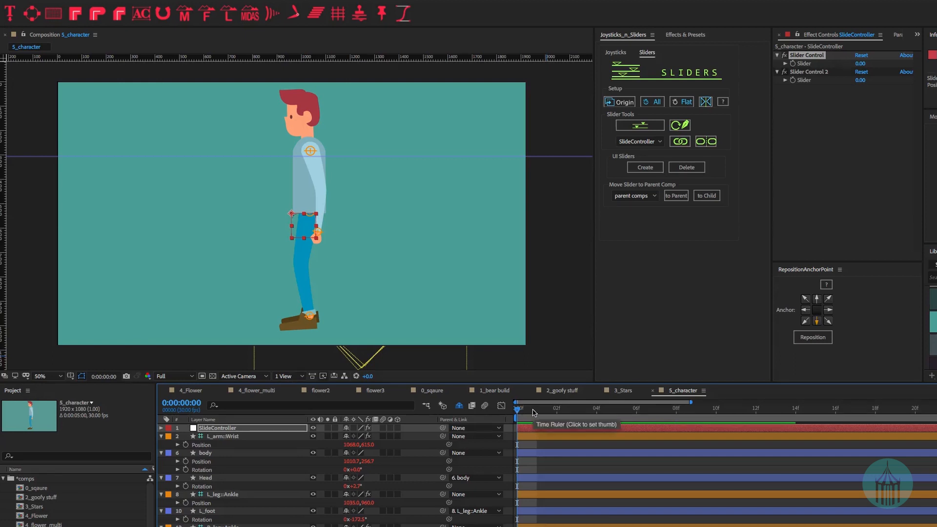
{"action": "left_click", "coordinate": [645, 167]}
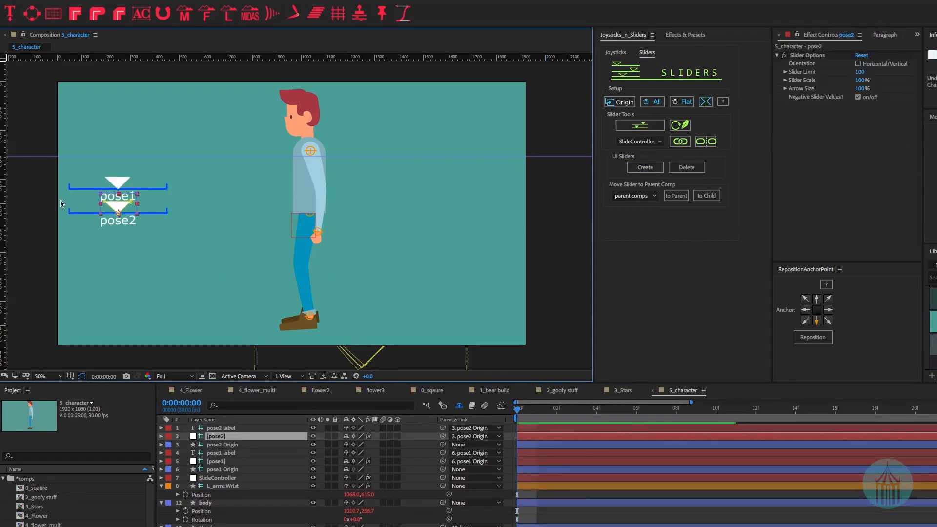
{"action": "left_click", "coordinate": [857, 98]}
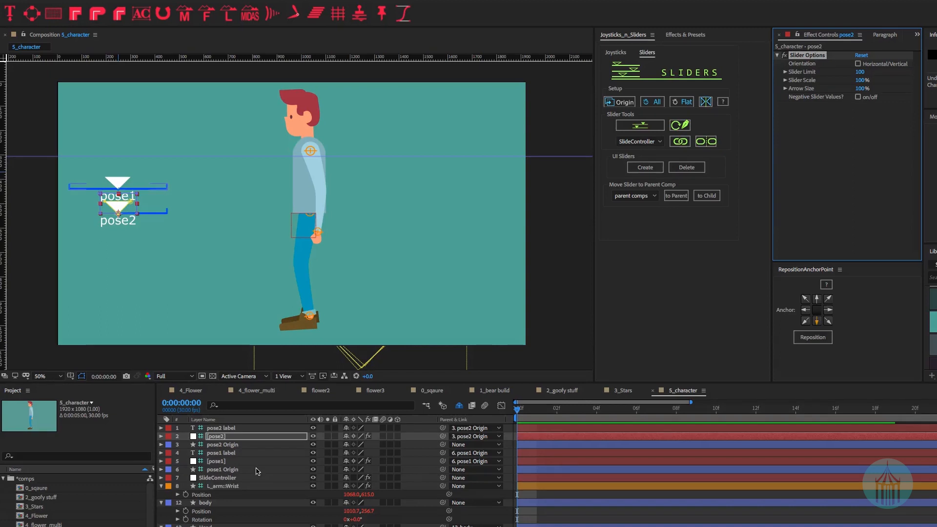
{"action": "left_click", "coordinate": [239, 460]}
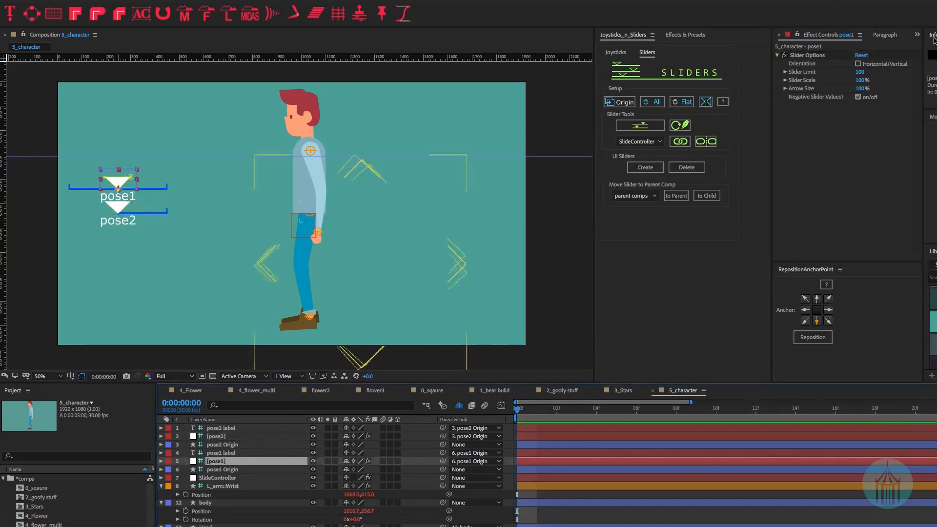
{"action": "left_click", "coordinate": [857, 97]}
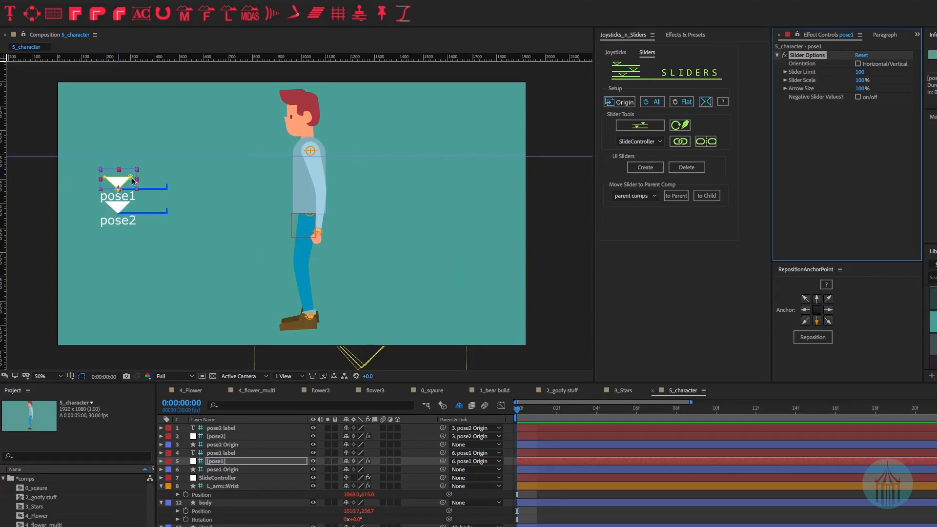
- Test pose1 on the character, then slide pose2 into a running pose
{"action": "left_click_drag", "start_coordinate": [134, 181], "coordinate": [191, 194]}
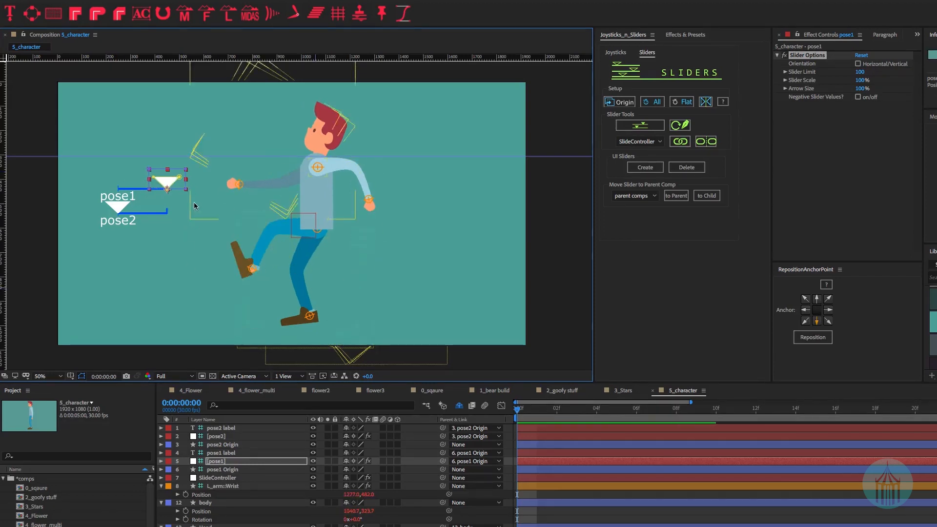
{"action": "key", "text": "p"}
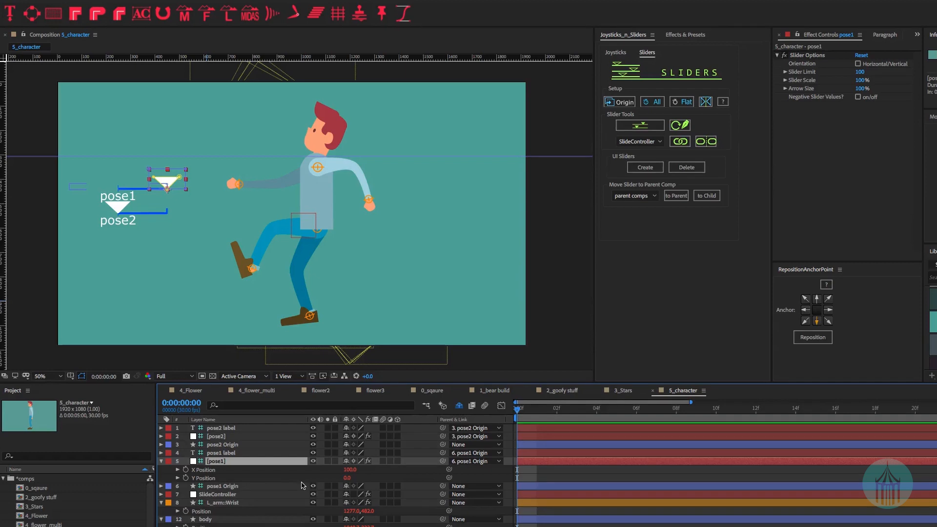
{"action": "left_click_drag", "start_coordinate": [146, 180], "coordinate": [117, 182]}
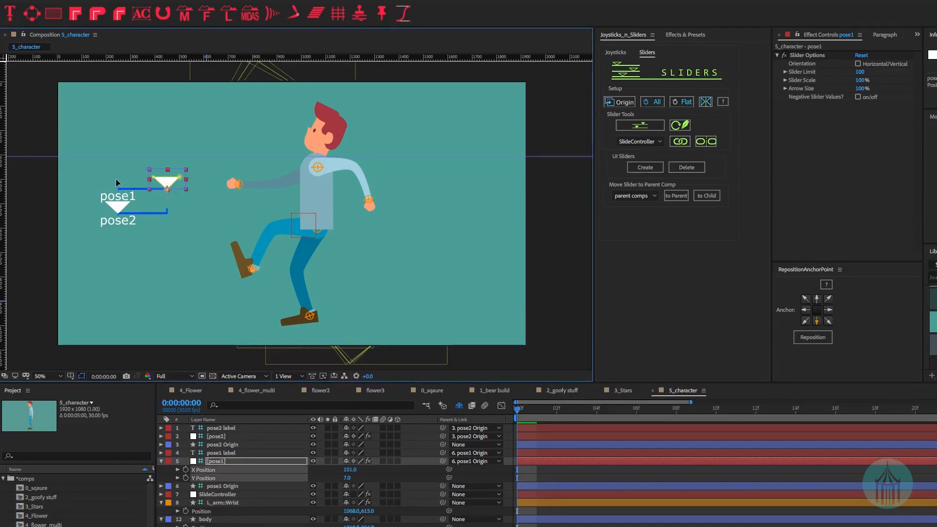
{"action": "left_click", "coordinate": [120, 211]}
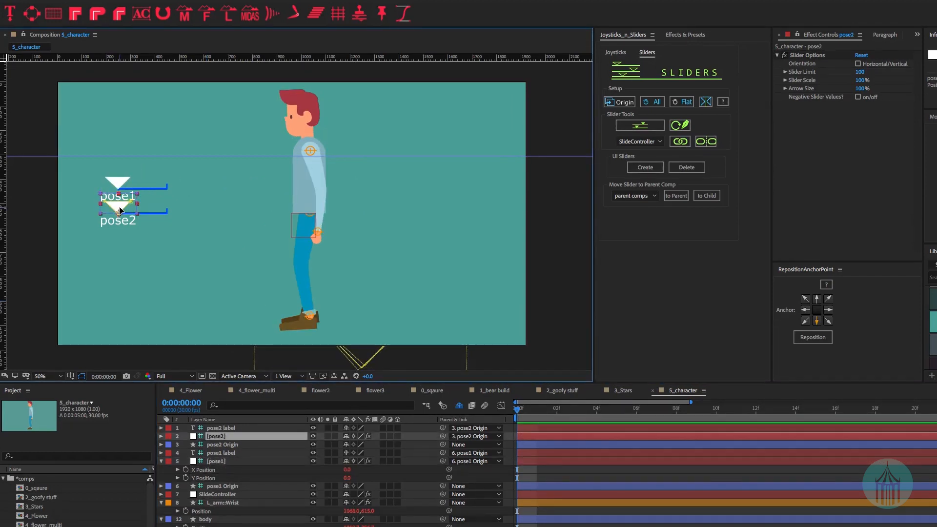
{"action": "left_click_drag", "start_coordinate": [148, 210], "coordinate": [177, 214]}
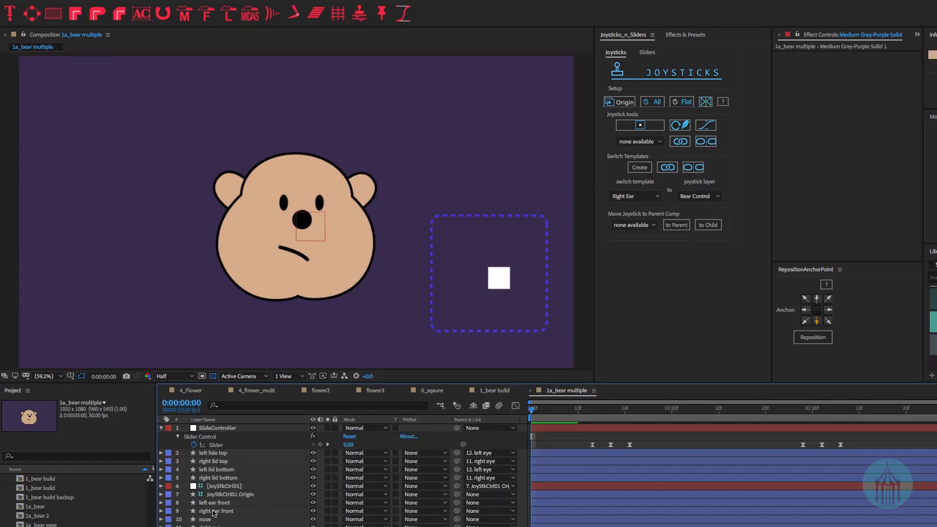
- Select JoyStkCtrl01, scrub the eyelid blink, check frames 11 and 20, and preview the bear's head turn
{"action": "left_click", "coordinate": [220, 487]}
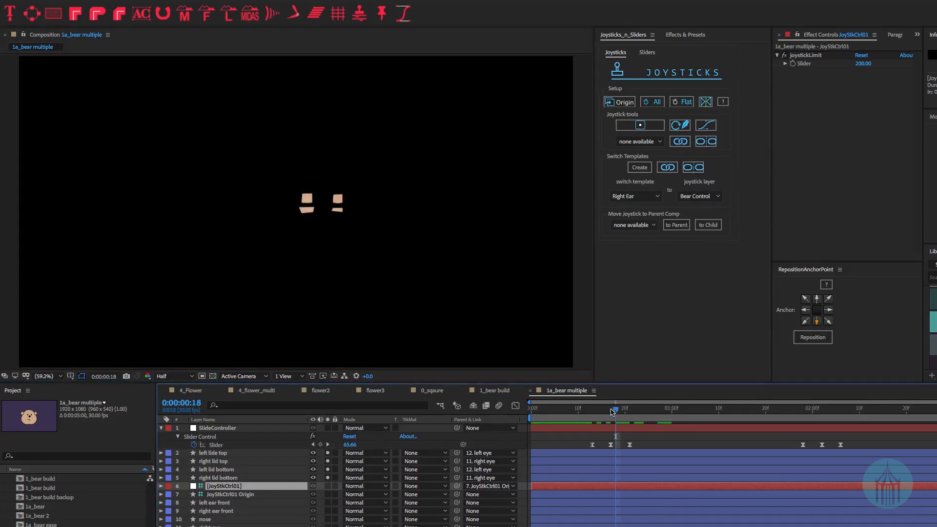
{"action": "mouse_move", "coordinate": [616, 417]}
{"action": "left_mouse_down"}
{"action": "mouse_move", "coordinate": [593, 419]}
{"action": "mouse_move", "coordinate": [631, 420]}
{"action": "mouse_move", "coordinate": [593, 413]}
{"action": "mouse_move", "coordinate": [756, 434]}
{"action": "mouse_move", "coordinate": [629, 429]}
{"action": "left_mouse_up"}
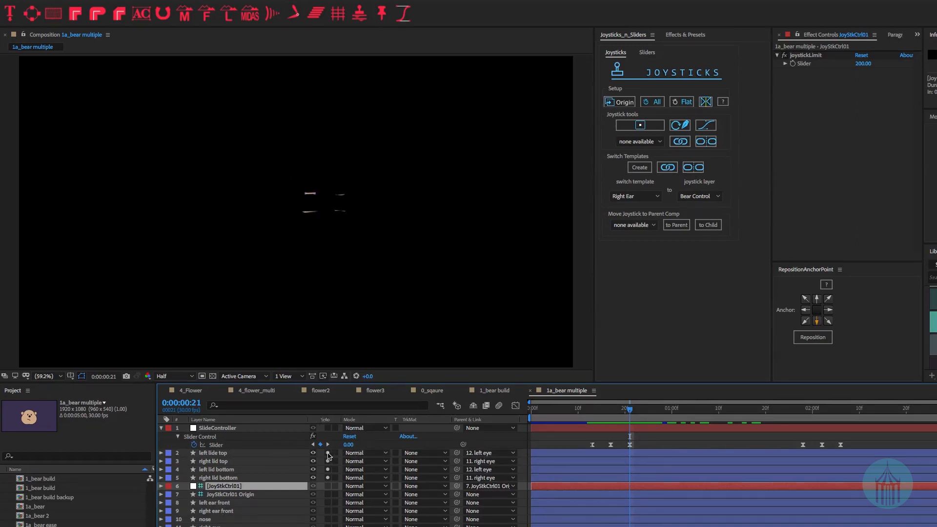
{"action": "left_click", "coordinate": [582, 409]}
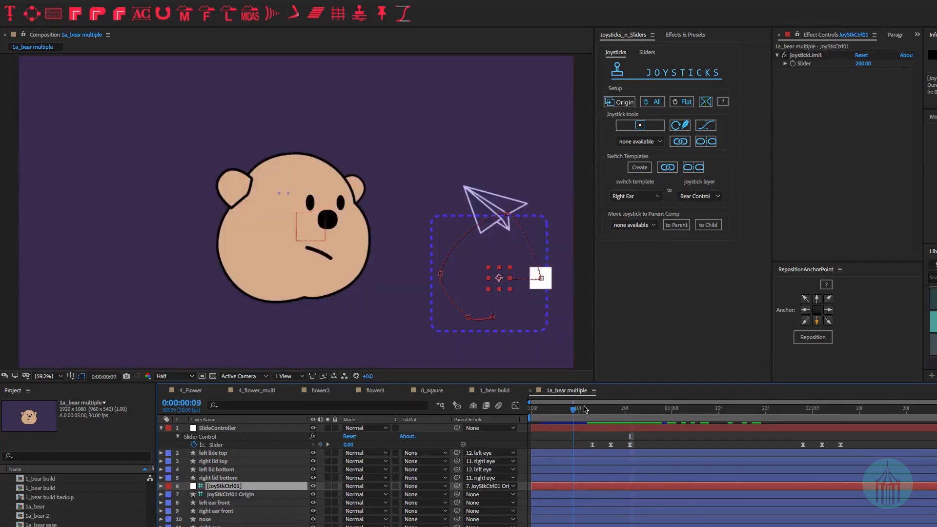
{"action": "left_click", "coordinate": [625, 409]}
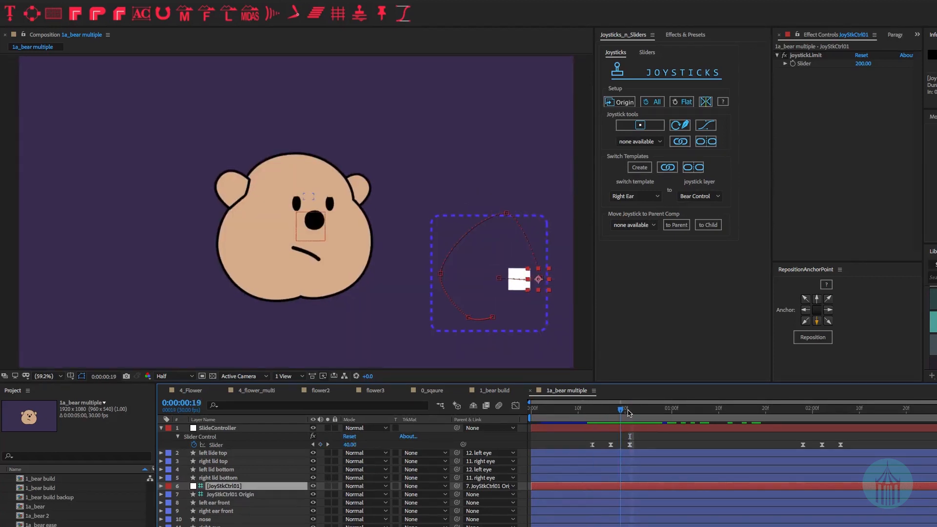
{"action": "left_click_drag", "start_coordinate": [606, 413], "coordinate": [668, 415]}
{"action": "key", "text": "space"}
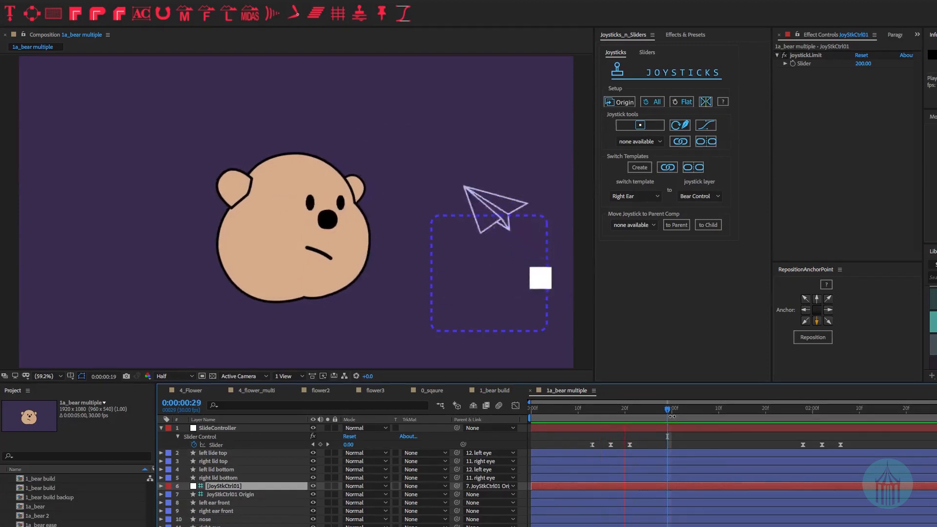